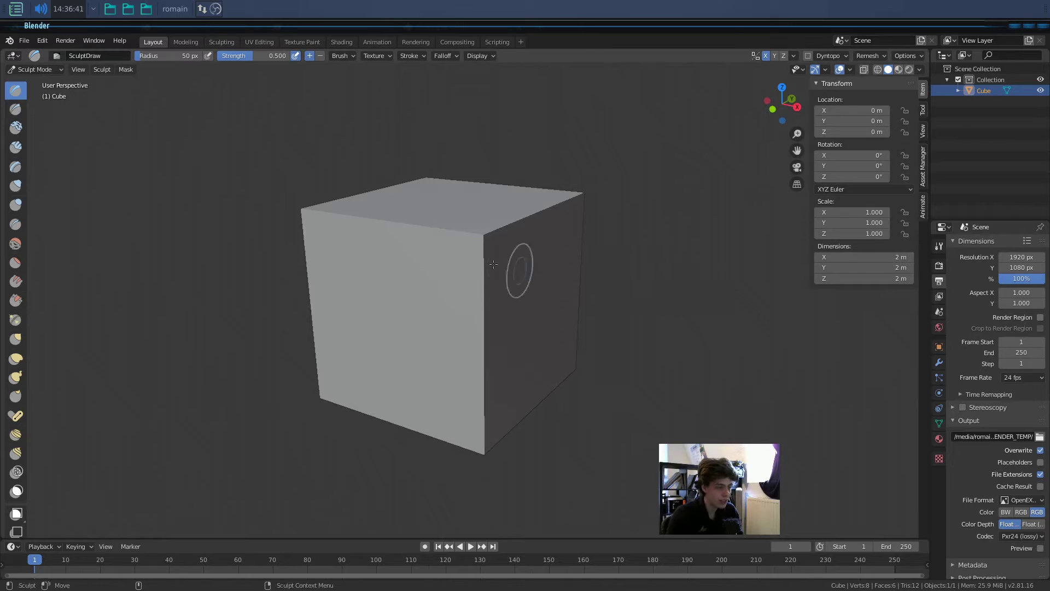
- Enable dynamic topology for the cube and accept the vertex data warning
{"action": "mouse_move", "coordinate": [583, 315]}
{"action": "middle_mouse_down"}
{"action": "mouse_move", "coordinate": [623, 315]}
{"action": "mouse_move", "coordinate": [630, 327]}
{"action": "mouse_move", "coordinate": [642, 309]}
{"action": "middle_mouse_up"}
{"action": "scroll", "coordinate": [630, 322], "scroll_direction": "up", "scroll_amount": 2}
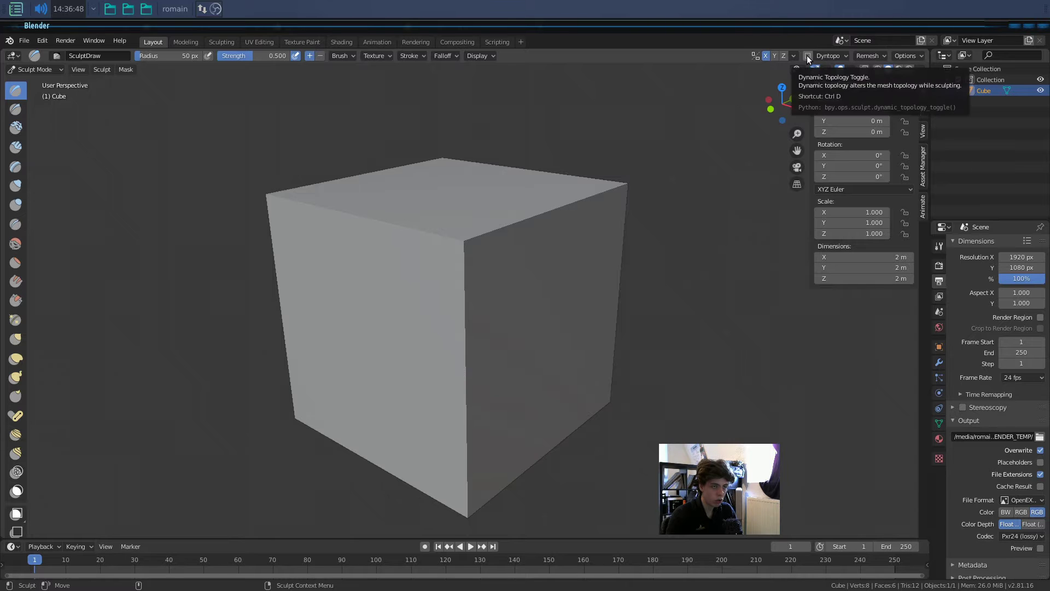
{"action": "key", "text": "ctrl+d"}
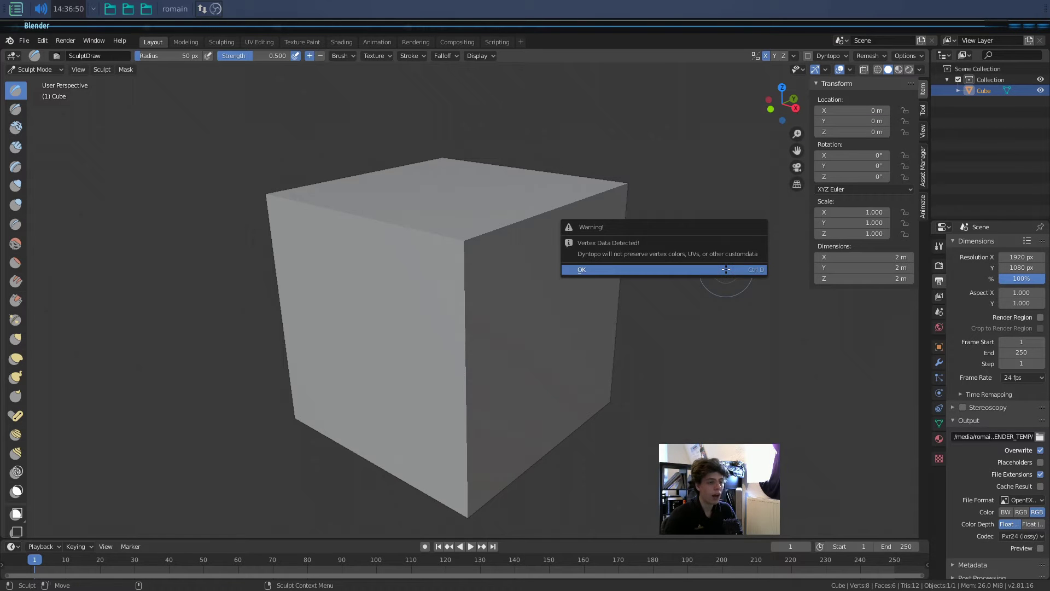
{"action": "left_click", "coordinate": [726, 269]}
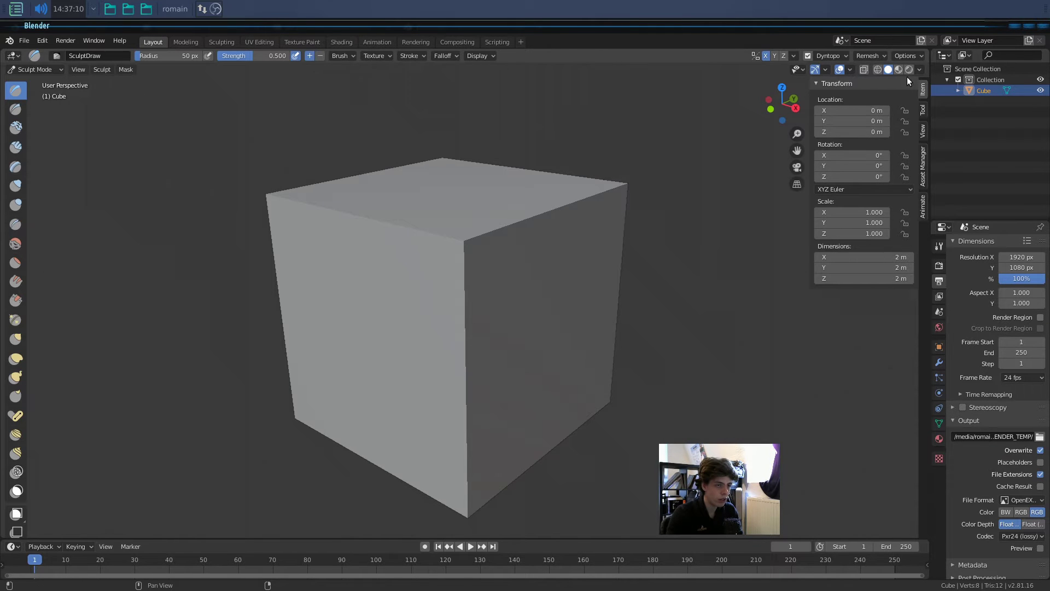
- Expose only the Dyntopo section of the tool settings and widen the sidebar so the full option names are readable
{"action": "left_click", "coordinate": [924, 109]}
{"action": "scroll", "coordinate": [850, 442], "scroll_direction": "down", "scroll_amount": 3}
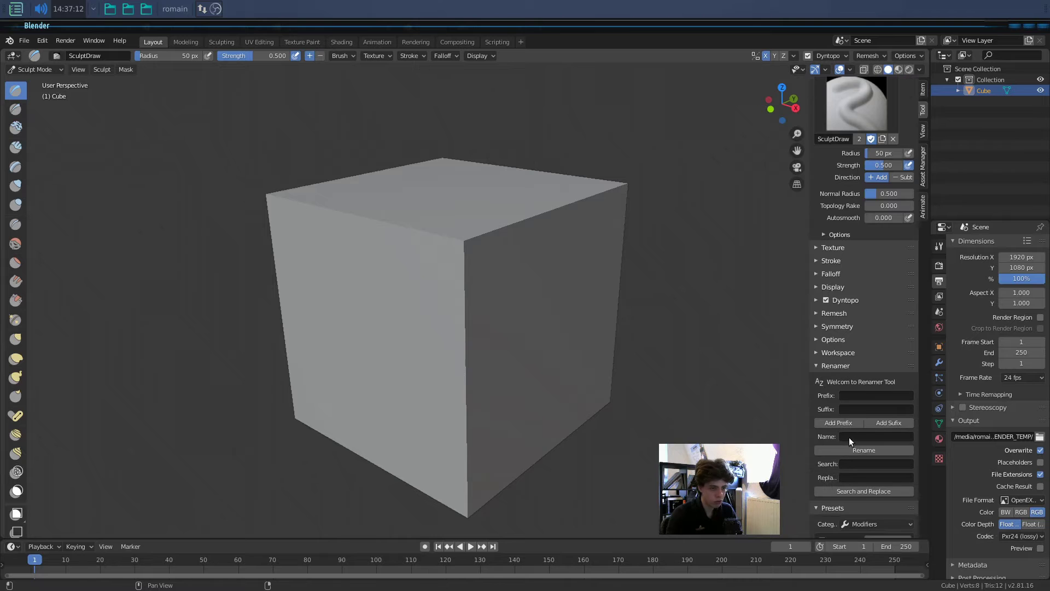
{"action": "left_click", "coordinate": [815, 302], "text": "ctrl"}
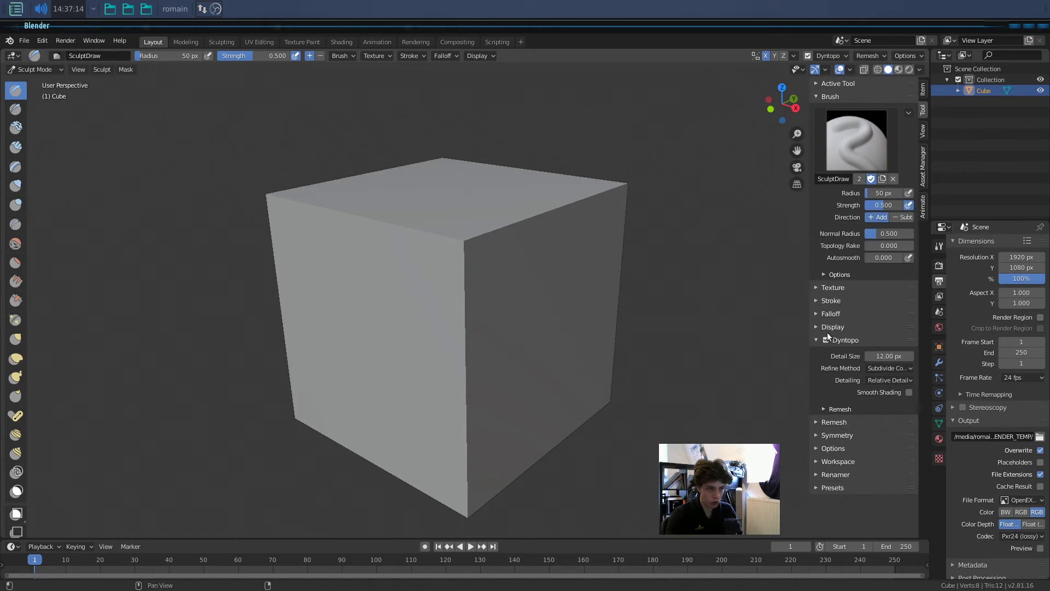
{"action": "left_click", "coordinate": [818, 95]}
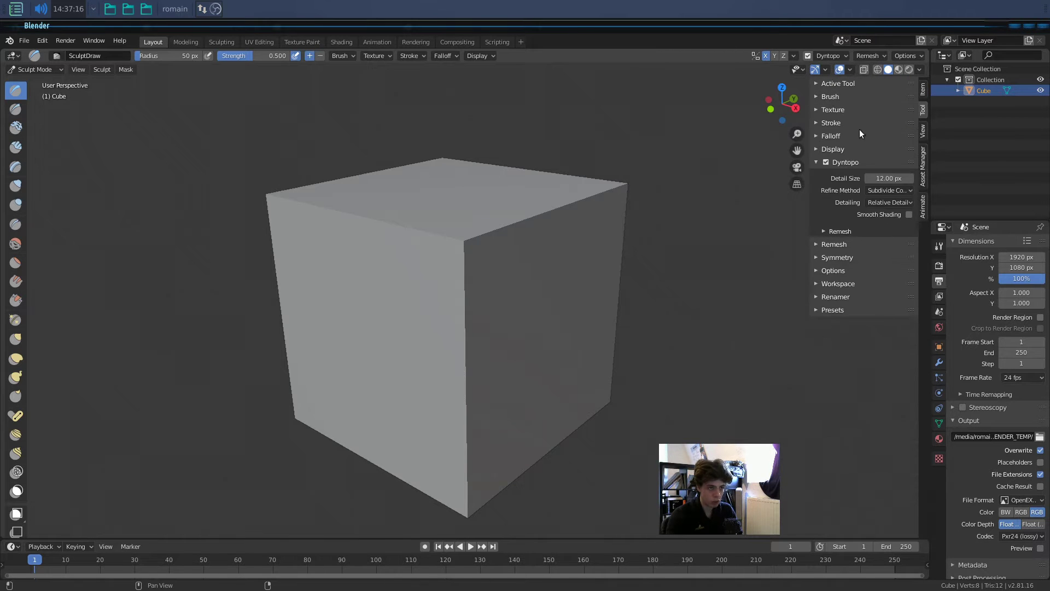
{"action": "scroll", "coordinate": [612, 259], "scroll_direction": "up", "scroll_amount": 5}
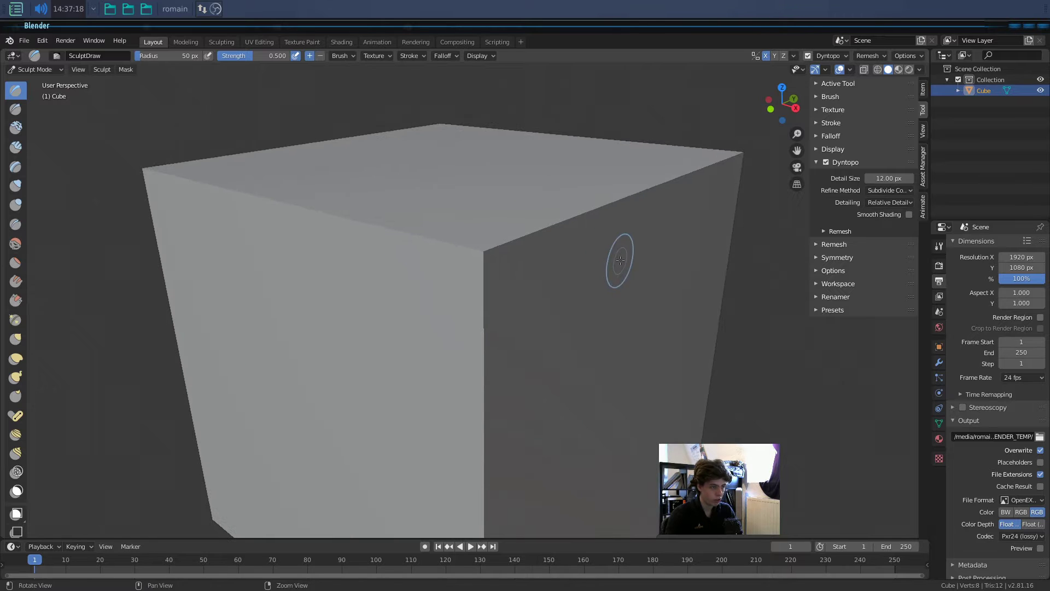
{"action": "left_click_drag", "start_coordinate": [809, 211], "coordinate": [742, 213]}
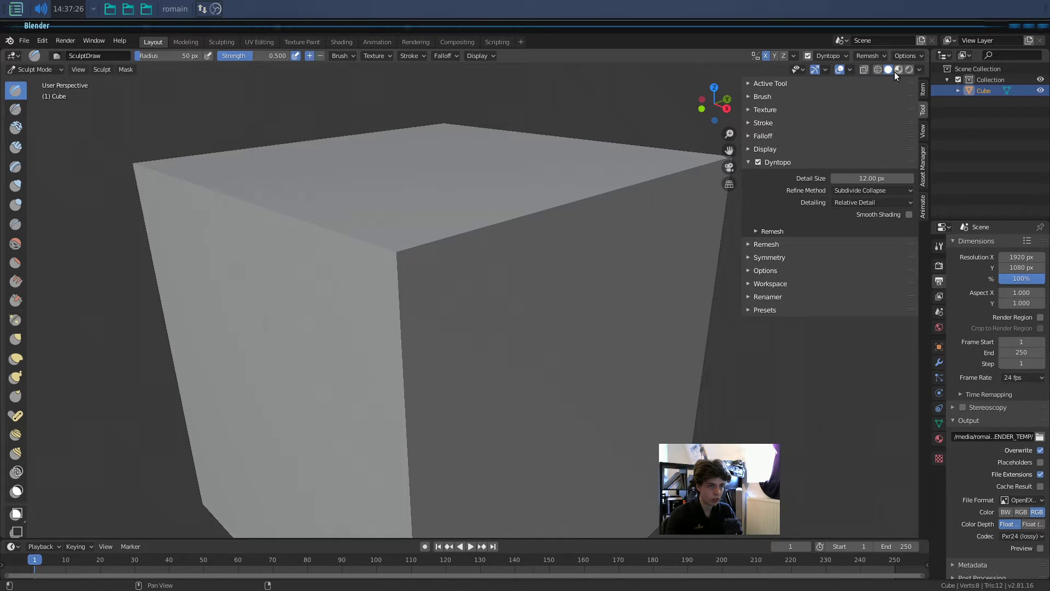
- Turn on the Wireframe overlay so the cube's mesh edges are drawn
{"action": "left_click", "coordinate": [845, 70]}
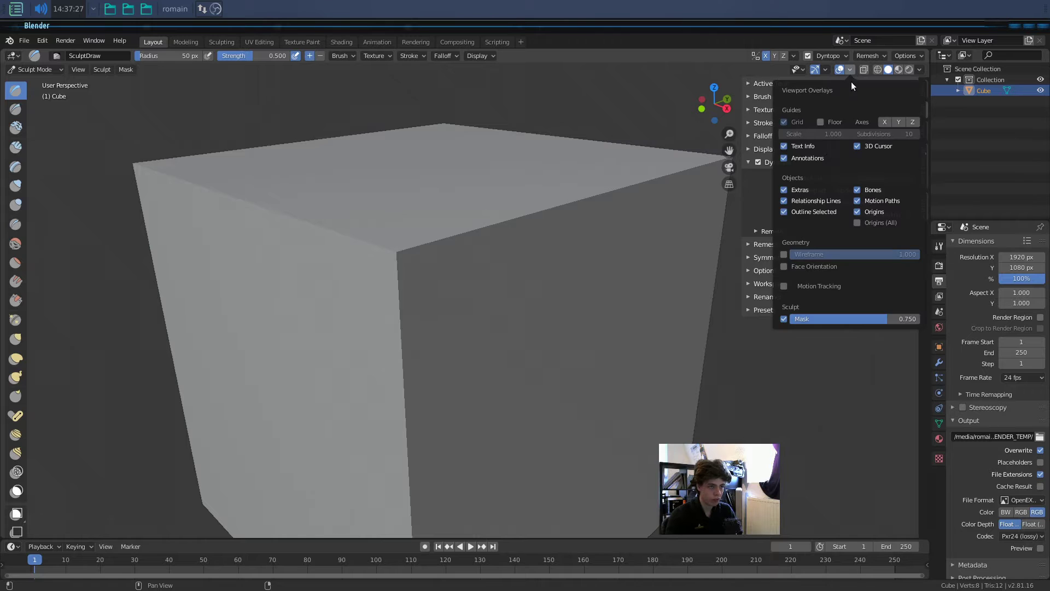
{"action": "left_click", "coordinate": [784, 252]}
{"action": "left_click", "coordinate": [918, 70]}
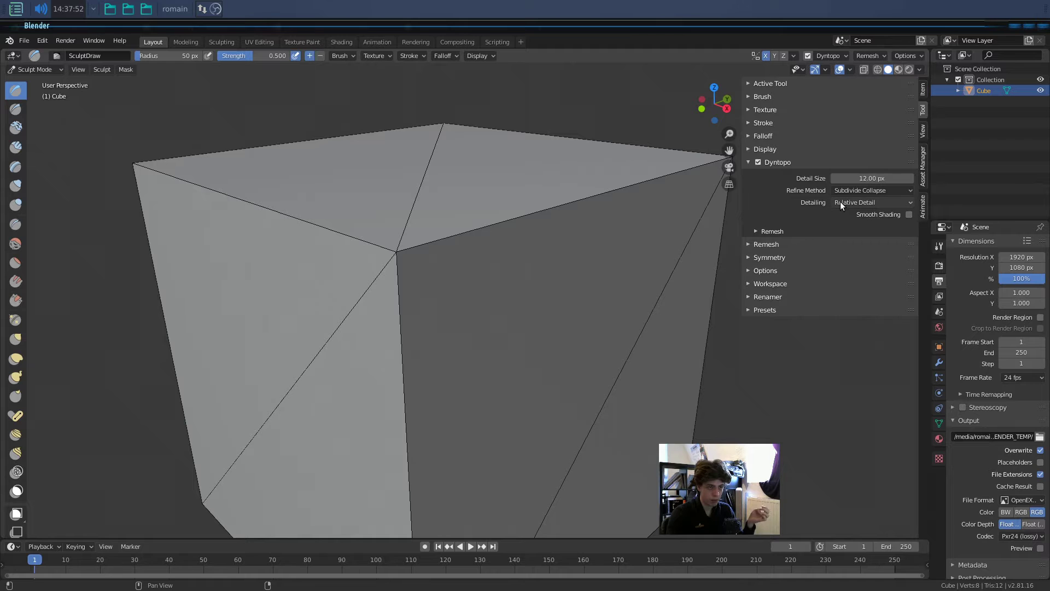
- Using Relative Detail, sculpt test strokes on the cube's sides at close and distant zoom levels to compare mesh density
{"action": "left_click", "coordinate": [845, 201]}
{"action": "left_click", "coordinate": [847, 213]}
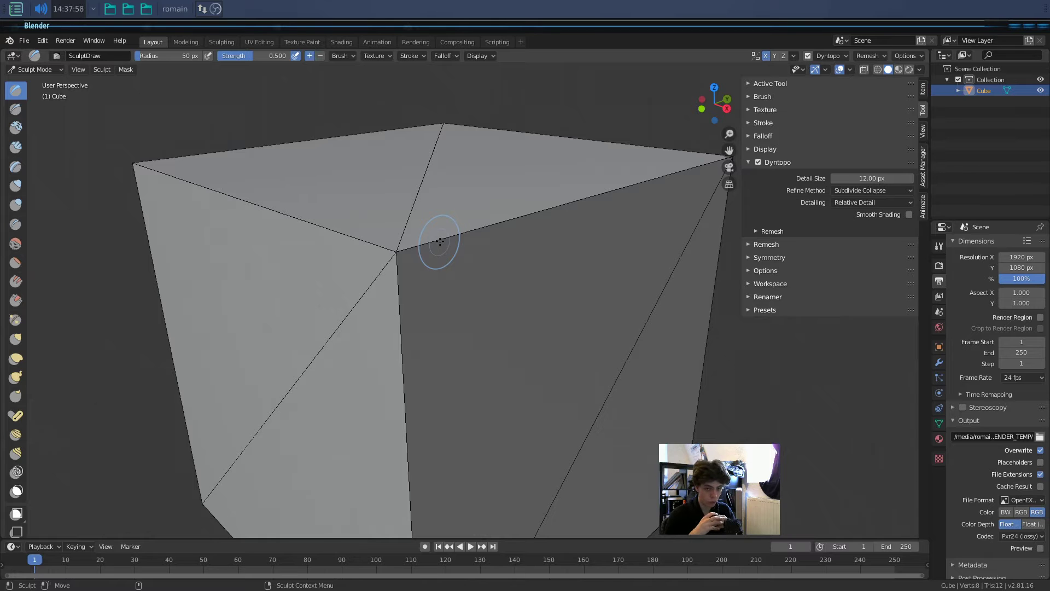
{"action": "scroll", "coordinate": [440, 241], "scroll_direction": "up", "scroll_amount": 5}
{"action": "mouse_move", "coordinate": [456, 253]}
{"action": "left_mouse_down"}
{"action": "mouse_move", "coordinate": [426, 268]}
{"action": "mouse_move", "coordinate": [385, 329]}
{"action": "mouse_move", "coordinate": [453, 434]}
{"action": "left_mouse_up"}
{"action": "scroll", "coordinate": [354, 267], "scroll_direction": "down", "scroll_amount": 6}
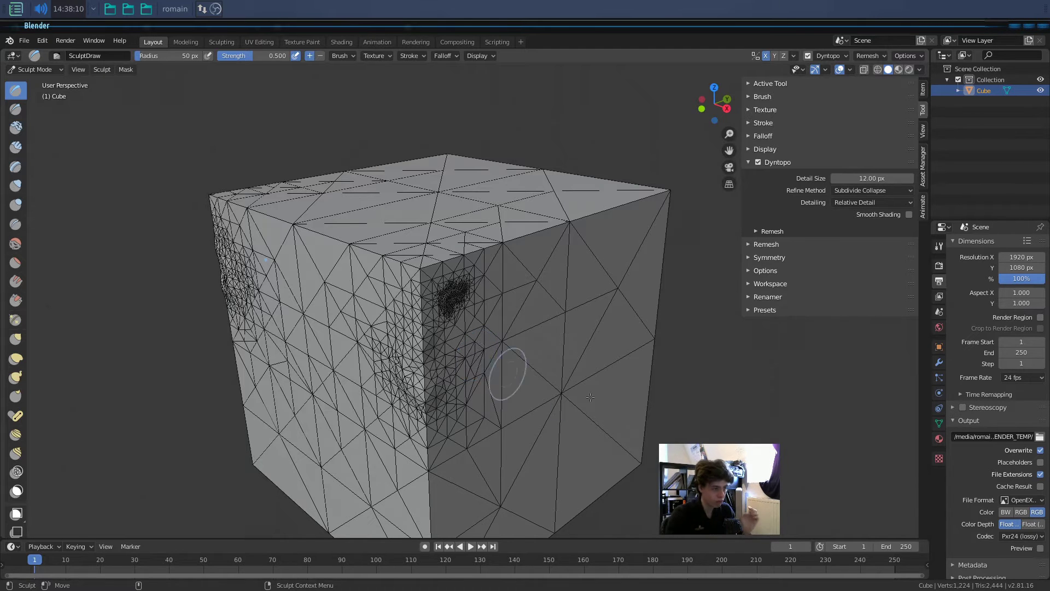
{"action": "mouse_move", "coordinate": [558, 375]}
{"action": "left_mouse_down"}
{"action": "mouse_move", "coordinate": [546, 363]}
{"action": "mouse_move", "coordinate": [575, 296]}
{"action": "left_mouse_up"}
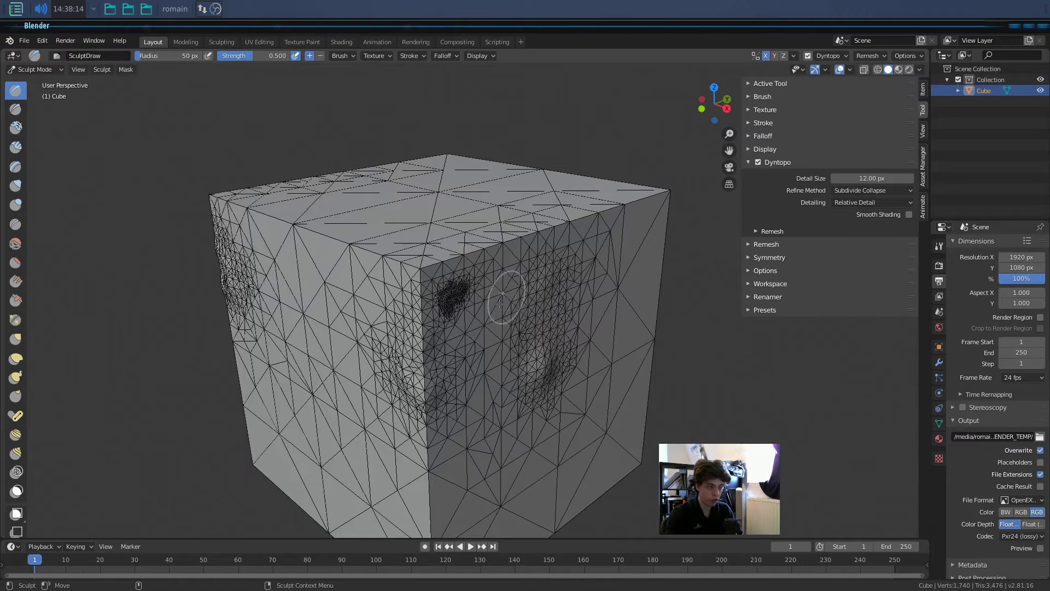
{"action": "scroll", "coordinate": [528, 318], "scroll_direction": "up", "scroll_amount": 6}
{"action": "left_click_drag", "start_coordinate": [530, 324], "coordinate": [505, 407]}
{"action": "left_click_drag", "start_coordinate": [265, 233], "coordinate": [237, 202]}
{"action": "scroll", "coordinate": [422, 445], "scroll_direction": "down", "scroll_amount": 7}
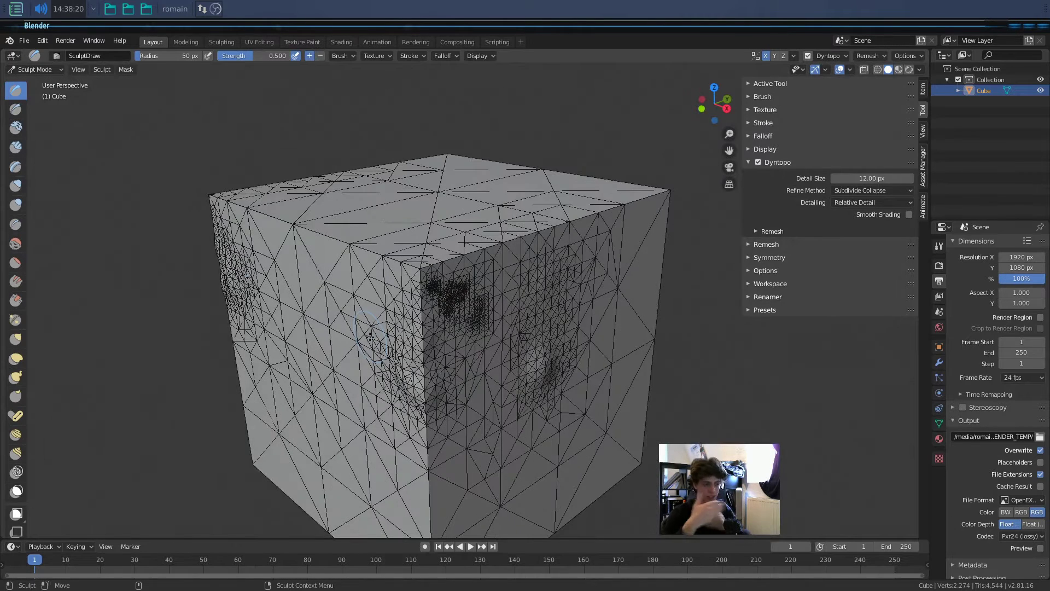
- Undo all the Relative Detail test strokes on the cube
{"action": "key", "text": "ctrl+z"}
{"action": "key", "text": "ctrl+z"}
{"action": "key", "text": "ctrl+z"}
{"action": "key", "text": "ctrl+z"}
{"action": "key", "text": "ctrl+z"}
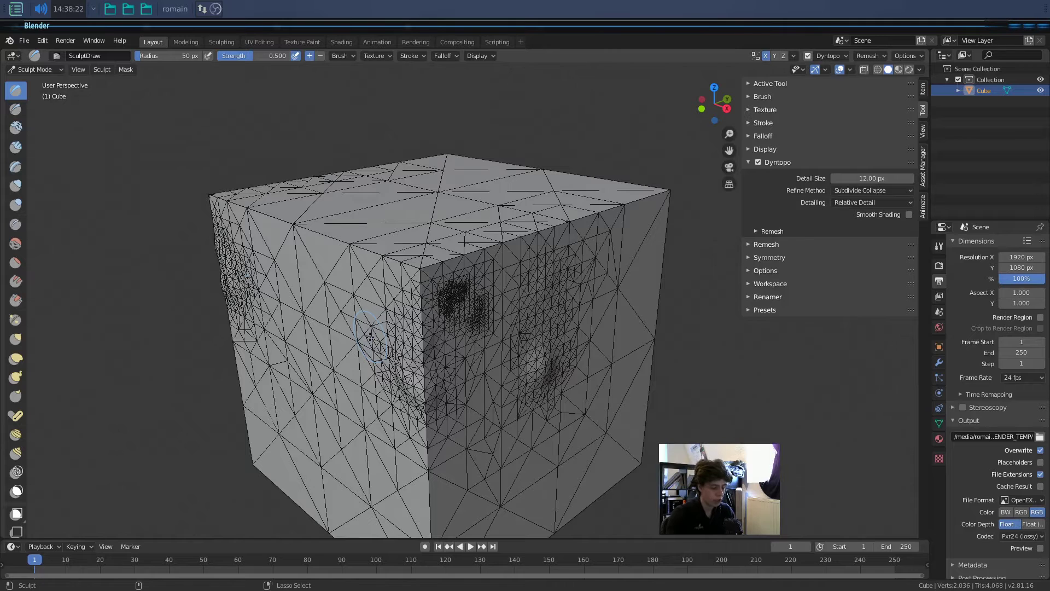
{"action": "key", "text": "ctrl+z"}
{"action": "key", "text": "ctrl+z"}
{"action": "key", "text": "ctrl+z"}
{"action": "key", "text": "ctrl+z"}
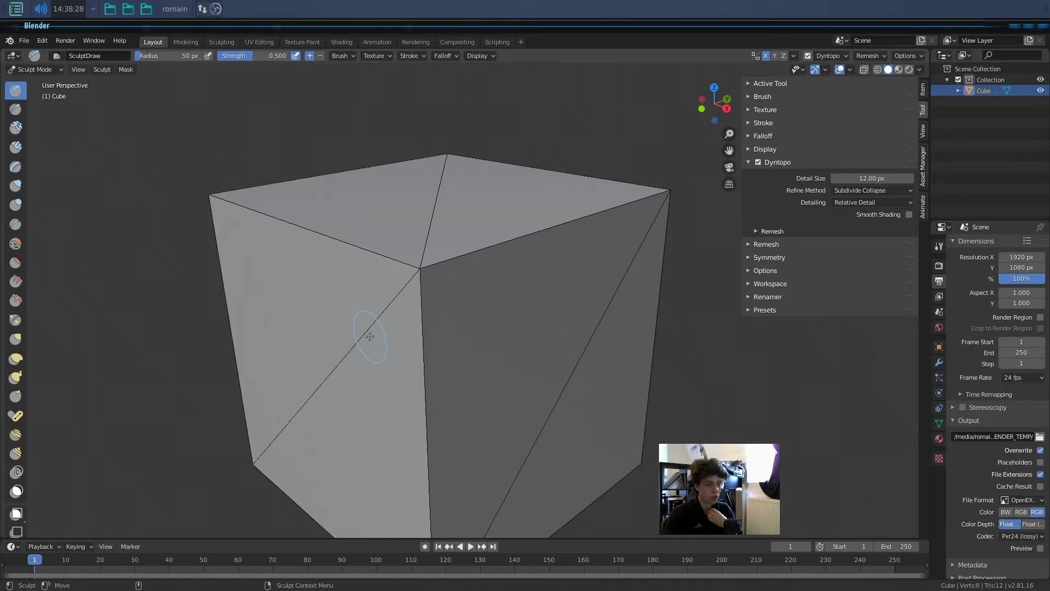
- Switch the Dyntopo detailing to Constant Detail and try brush dabs on the cube's side, undoing each one
{"action": "left_click", "coordinate": [864, 203]}
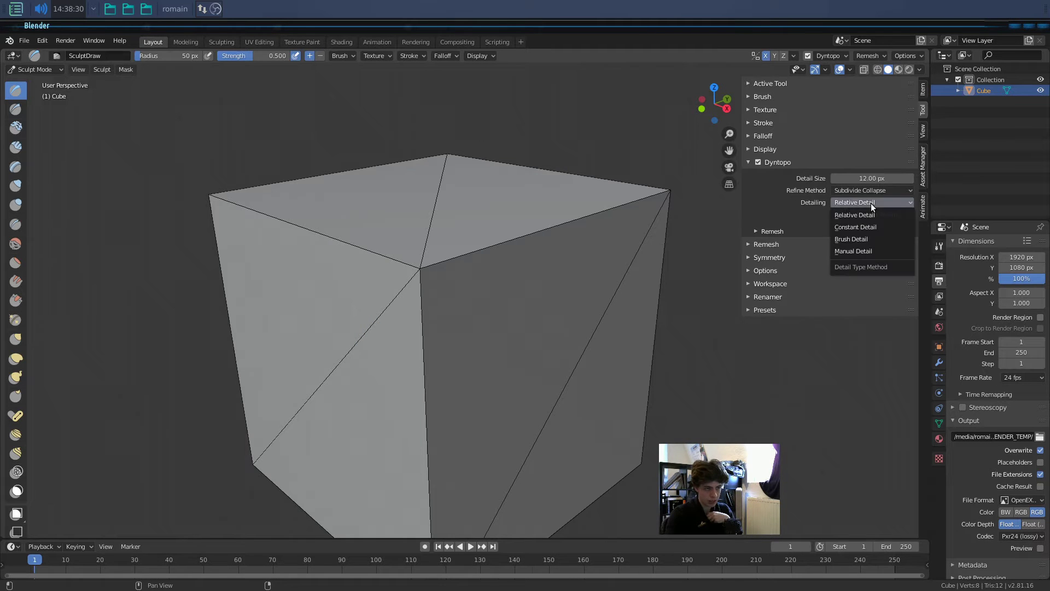
{"action": "left_click", "coordinate": [854, 227]}
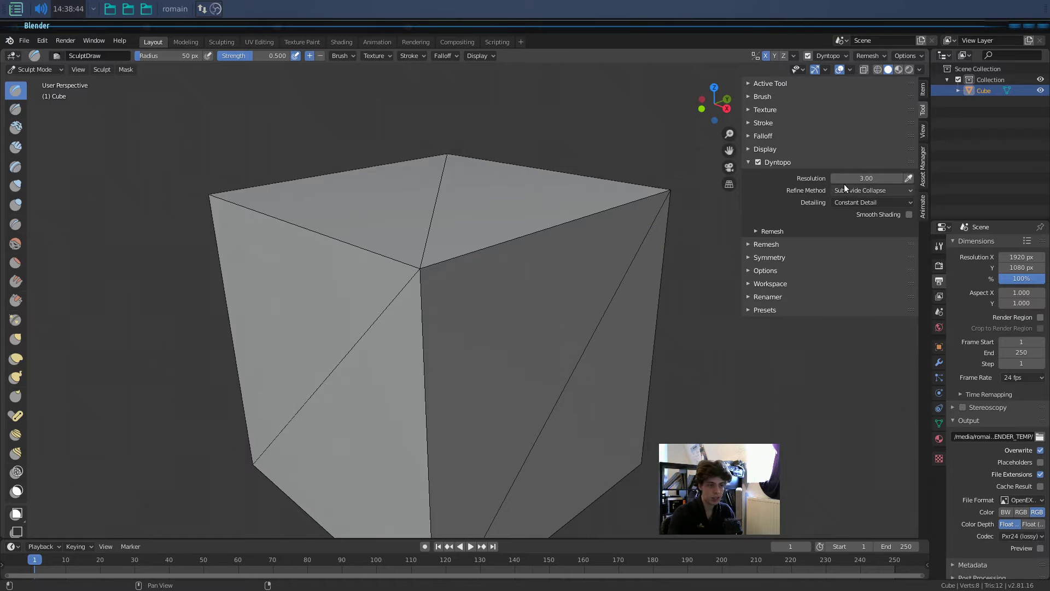
{"action": "left_click", "coordinate": [477, 335]}
{"action": "key", "text": "ctrl+z"}
{"action": "left_click", "coordinate": [528, 303]}
{"action": "key", "text": "ctrl+z"}
- Set the Dyntopo resolution to 1 and sculpt a short stroke on the cube's large front-facing side
{"action": "mouse_move", "coordinate": [540, 438]}
{"action": "middle_mouse_down"}
{"action": "mouse_move", "coordinate": [492, 363]}
{"action": "mouse_move", "coordinate": [420, 354]}
{"action": "mouse_move", "coordinate": [453, 297]}
{"action": "middle_mouse_up"}
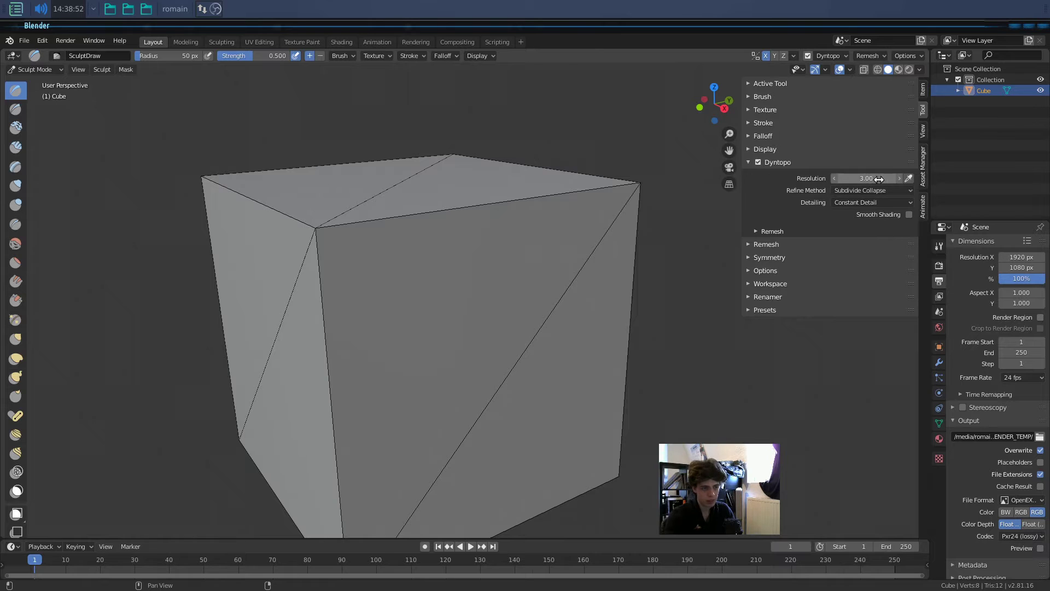
{"action": "left_click", "coordinate": [861, 177]}
{"action": "type", "text": "3.0"}
{"action": "key", "text": "BackSpace"}
{"action": "key", "text": "BackSpace"}
{"action": "key", "text": "BackSpace"}
{"action": "type", "text": "1"}
{"action": "key", "text": "Return"}
{"action": "left_click_drag", "start_coordinate": [438, 306], "coordinate": [481, 375]}
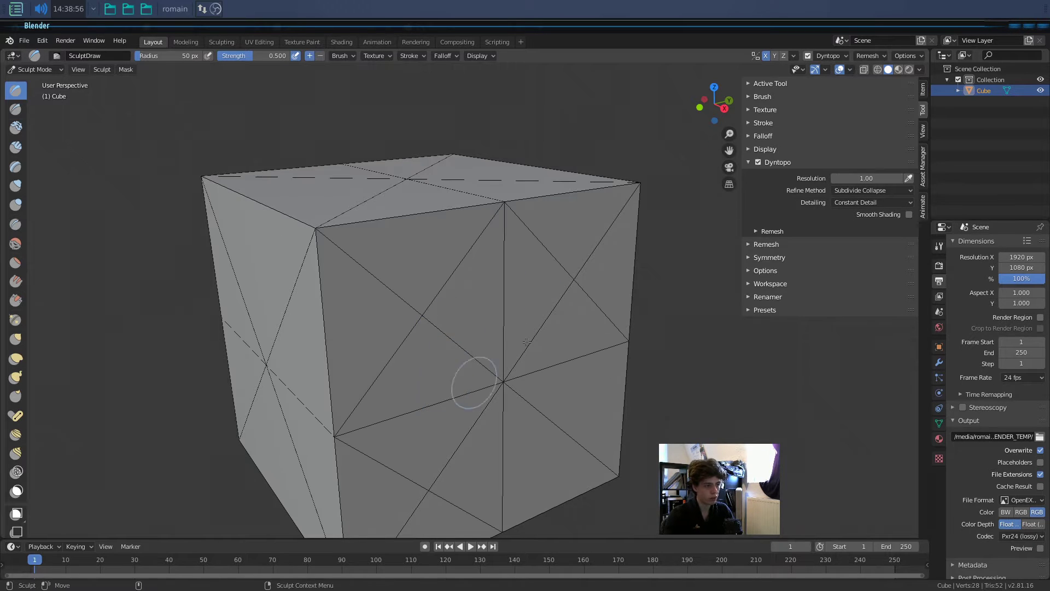
- Set the Dyntopo resolution to 10 and dab the brush near the same side's upper corner
{"action": "middle_click_drag", "start_coordinate": [388, 271], "coordinate": [223, 234]}
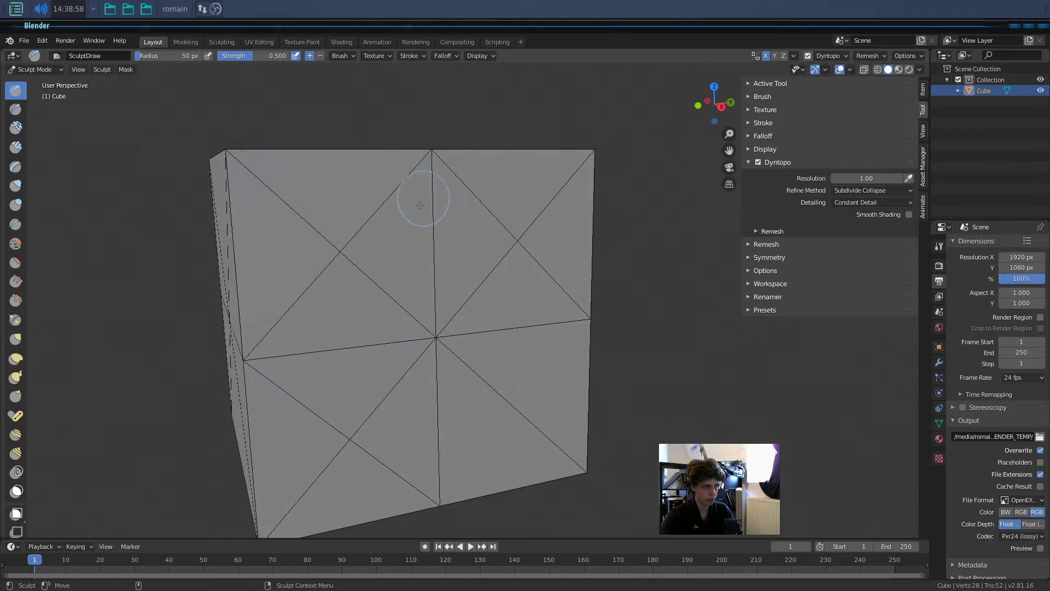
{"action": "middle_click_drag", "start_coordinate": [421, 199], "coordinate": [535, 265]}
{"action": "middle_click_drag", "start_coordinate": [464, 339], "coordinate": [457, 304]}
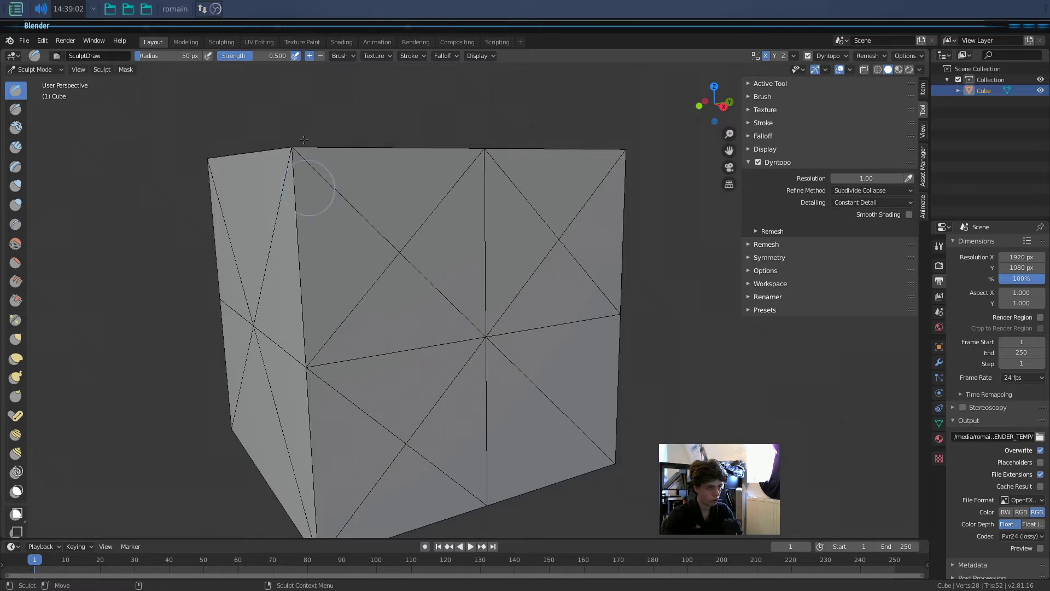
{"action": "middle_click_drag", "start_coordinate": [450, 257], "coordinate": [470, 289]}
{"action": "left_click", "coordinate": [864, 178]}
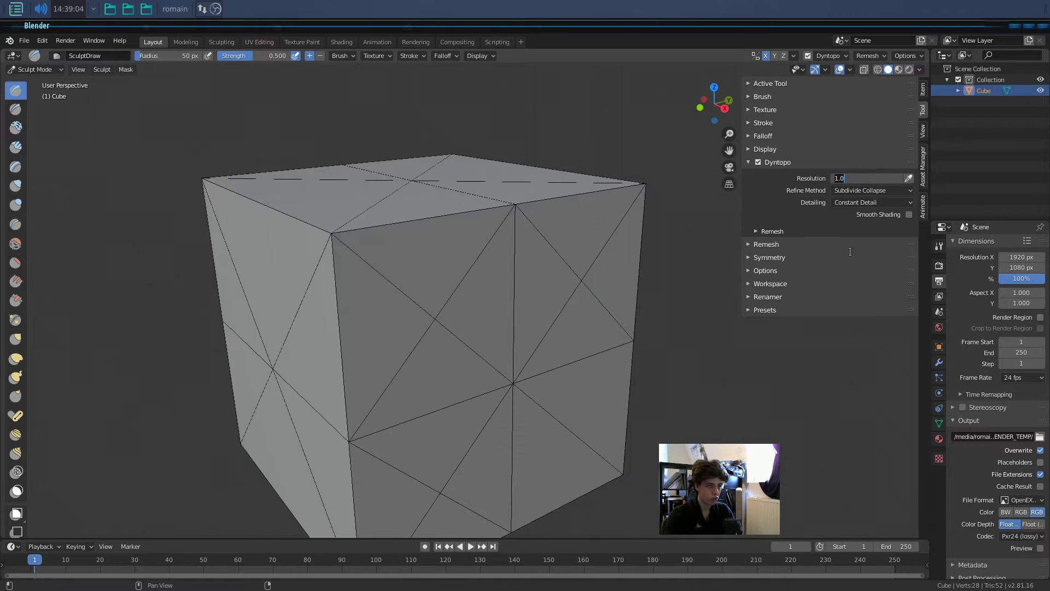
{"action": "type", "text": "1"}
{"action": "key", "text": "Return"}
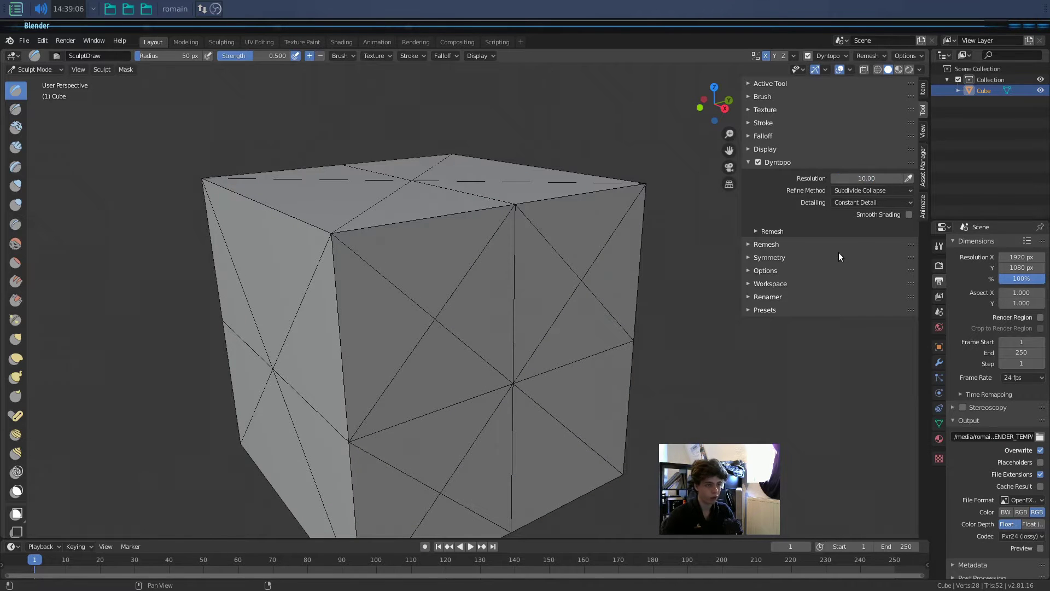
{"action": "left_click", "coordinate": [437, 274]}
{"action": "middle_click_drag", "start_coordinate": [493, 363], "coordinate": [477, 362]}
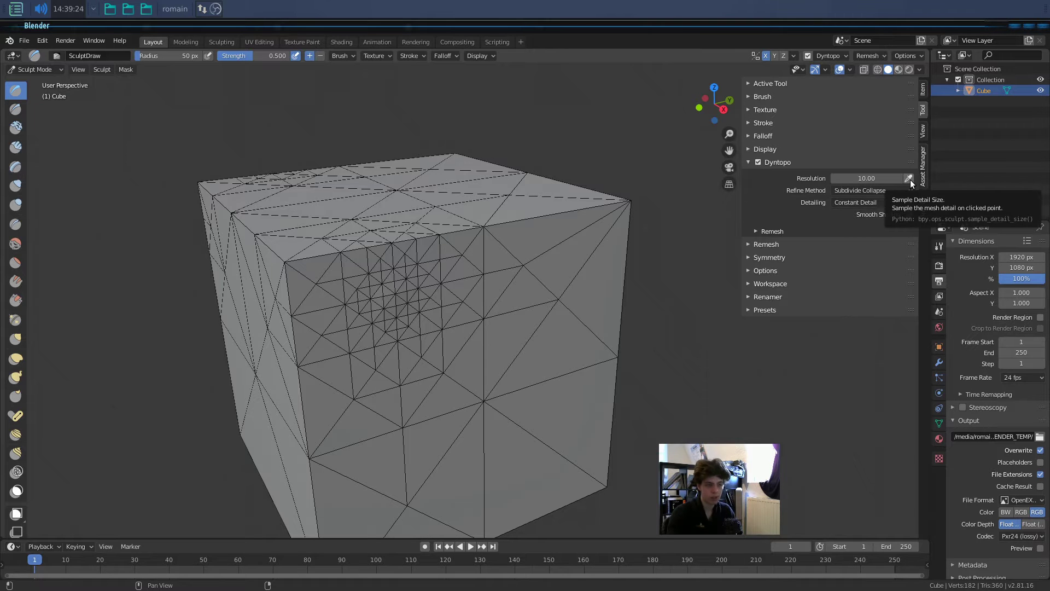
- Set the Dyntopo resolution to 45 and sculpt a vertical stroke on the adjacent side of the cube
{"action": "middle_click_drag", "start_coordinate": [566, 330], "coordinate": [482, 328]}
{"action": "left_click", "coordinate": [845, 180]}
{"action": "type", "text": "45"}
{"action": "key", "text": "Return"}
{"action": "middle_click_drag", "start_coordinate": [455, 298], "coordinate": [377, 273]}
{"action": "left_click_drag", "start_coordinate": [358, 232], "coordinate": [366, 358]}
- Enter a different Dyntopo resolution and sculpt a stroke across the lower corner of the side holding the small dab
{"action": "mouse_move", "coordinate": [366, 359]}
{"action": "middle_mouse_down"}
{"action": "mouse_move", "coordinate": [421, 328]}
{"action": "mouse_move", "coordinate": [356, 291]}
{"action": "mouse_move", "coordinate": [460, 263]}
{"action": "middle_mouse_up"}
{"action": "left_click", "coordinate": [871, 179]}
{"action": "key", "text": "Return"}
{"action": "mouse_move", "coordinate": [407, 339]}
{"action": "left_mouse_down"}
{"action": "mouse_move", "coordinate": [284, 427]}
{"action": "mouse_move", "coordinate": [219, 437]}
{"action": "left_mouse_up"}
- Set the Dyntopo resolution by sampling the mesh detail size at several spots on the densely sculpted side
{"action": "left_click_drag", "start_coordinate": [274, 404], "coordinate": [644, 374], "text": "alt"}
{"action": "middle_click_drag", "start_coordinate": [644, 374], "coordinate": [417, 347]}
{"action": "left_click", "coordinate": [910, 182]}
{"action": "left_click", "coordinate": [427, 278]}
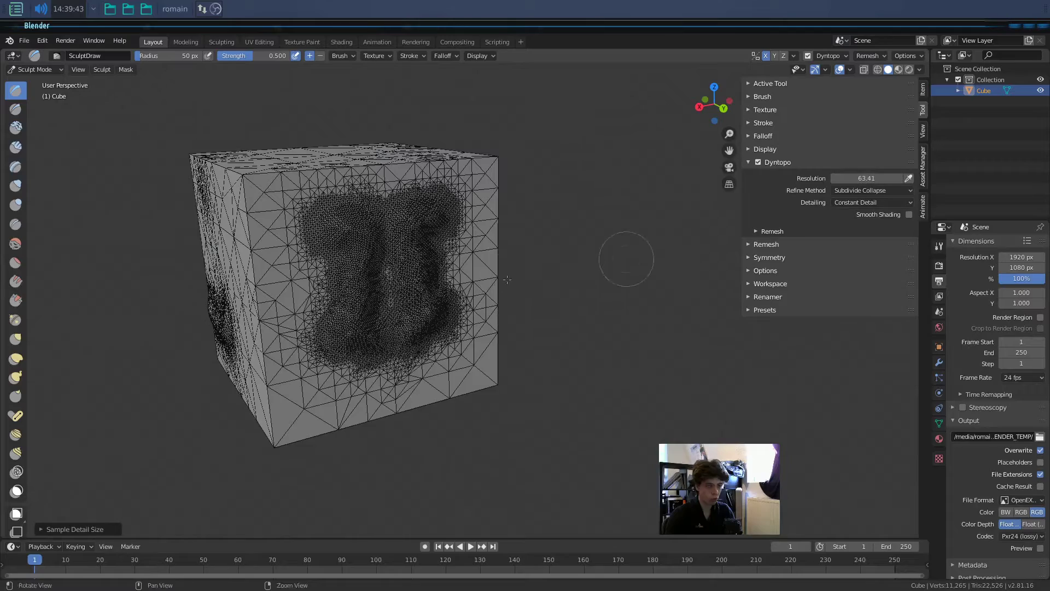
{"action": "scroll", "coordinate": [538, 233], "scroll_direction": "up", "scroll_amount": 10}
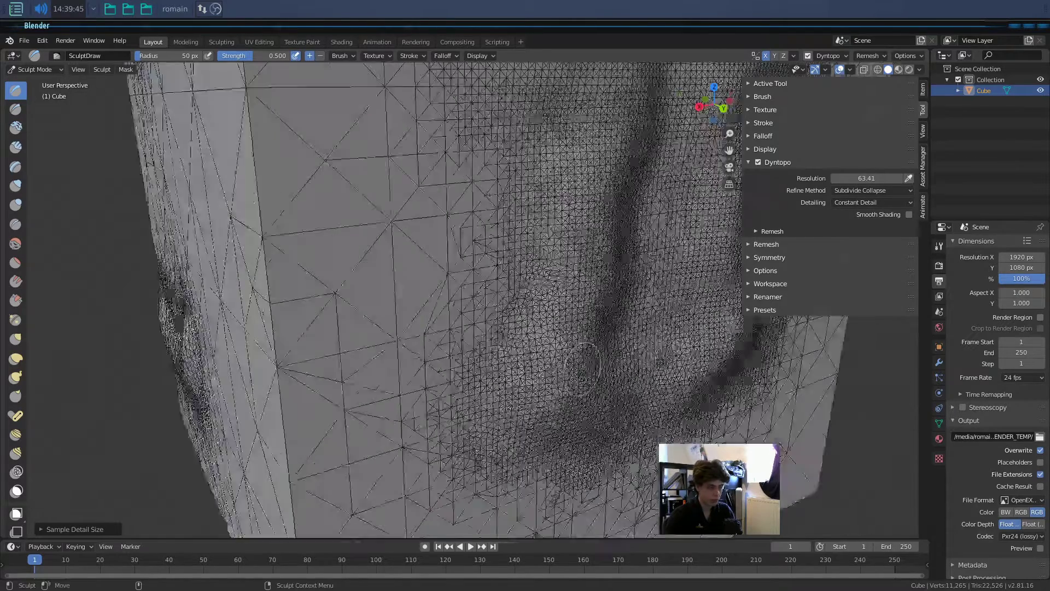
{"action": "scroll", "coordinate": [538, 232], "scroll_direction": "up", "scroll_amount": 3}
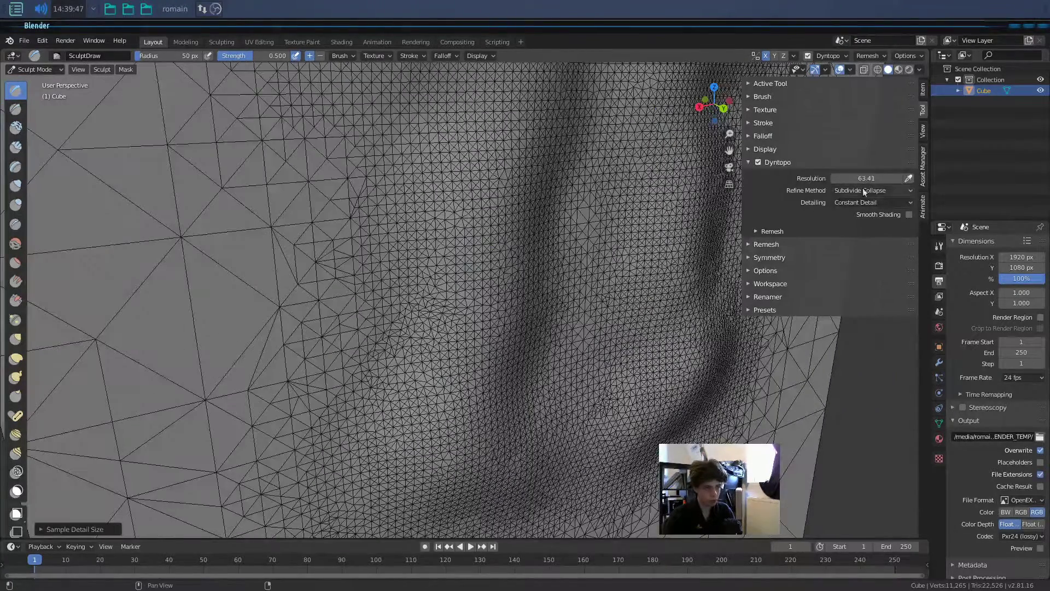
{"action": "left_click", "coordinate": [908, 178]}
{"action": "left_click", "coordinate": [465, 238]}
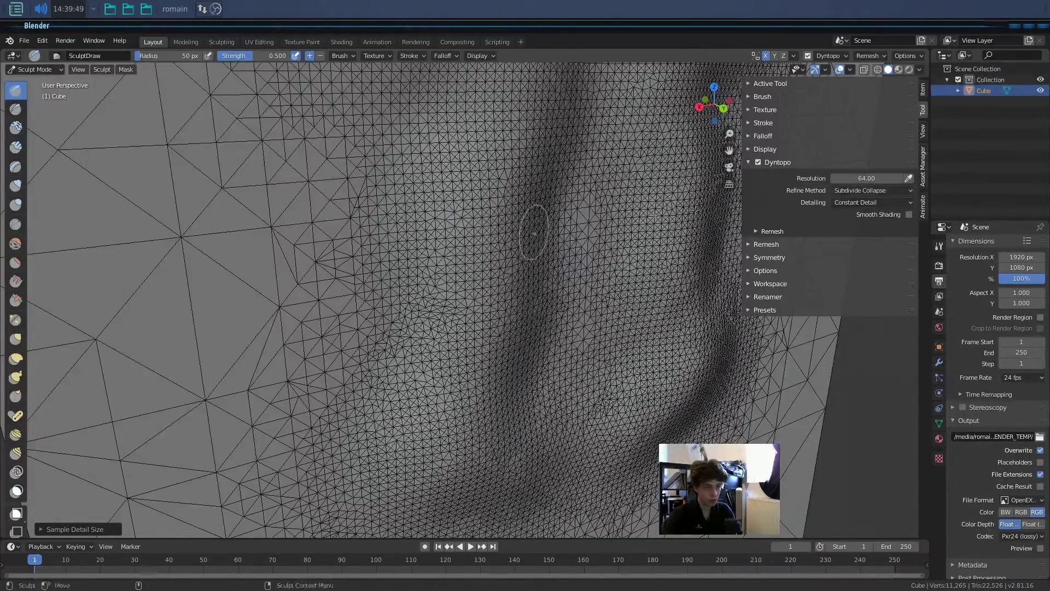
{"action": "left_click", "coordinate": [908, 178]}
{"action": "left_click", "coordinate": [556, 131]}
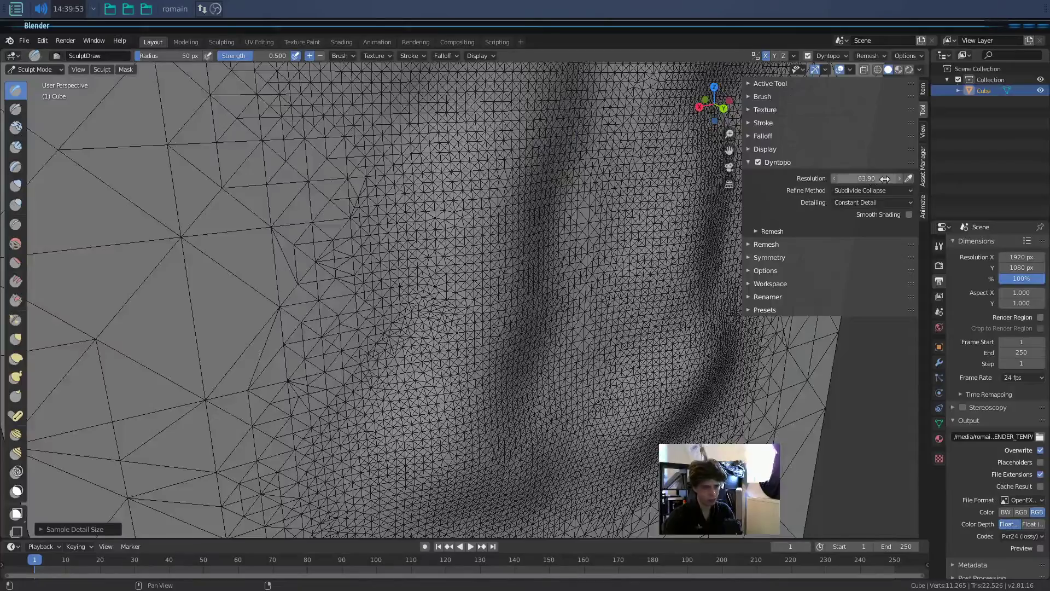
- Sculpt a short dab at the sampled resolution on the cube side with the coarser strokes
{"action": "key", "text": "KP_Decimal"}
{"action": "middle_click_drag", "start_coordinate": [545, 254], "coordinate": [419, 296]}
{"action": "left_click_drag", "start_coordinate": [372, 230], "coordinate": [378, 238]}
{"action": "mouse_move", "coordinate": [378, 238]}
{"action": "middle_mouse_down"}
{"action": "mouse_move", "coordinate": [270, 387]}
{"action": "mouse_move", "coordinate": [547, 246]}
{"action": "middle_mouse_up"}
{"action": "scroll", "coordinate": [383, 328], "scroll_direction": "up", "scroll_amount": 3}
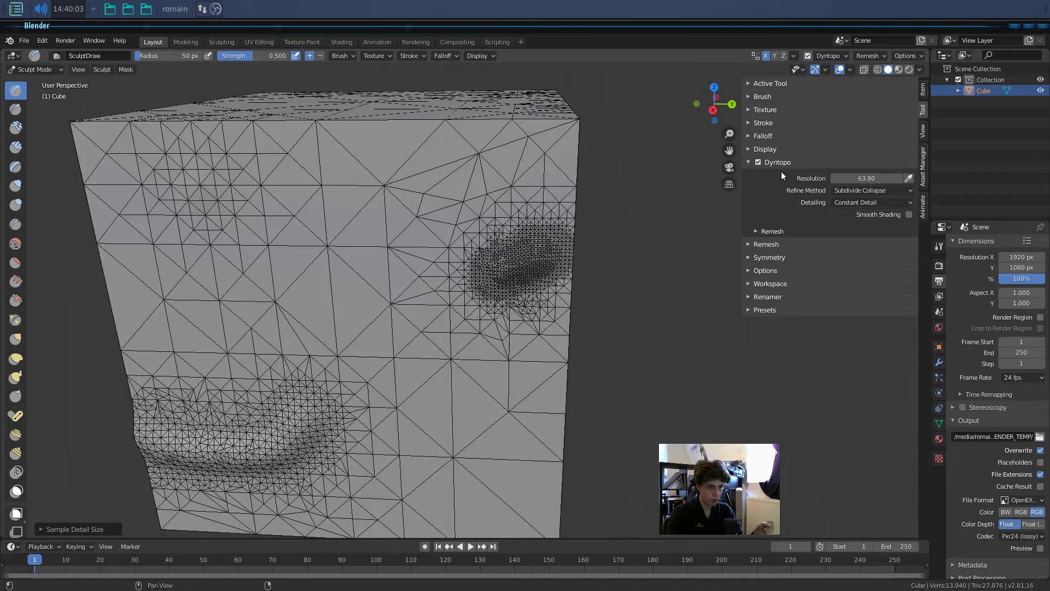
- Set the Dyntopo refine method to Subdivide Edges
{"action": "left_click", "coordinate": [859, 192]}
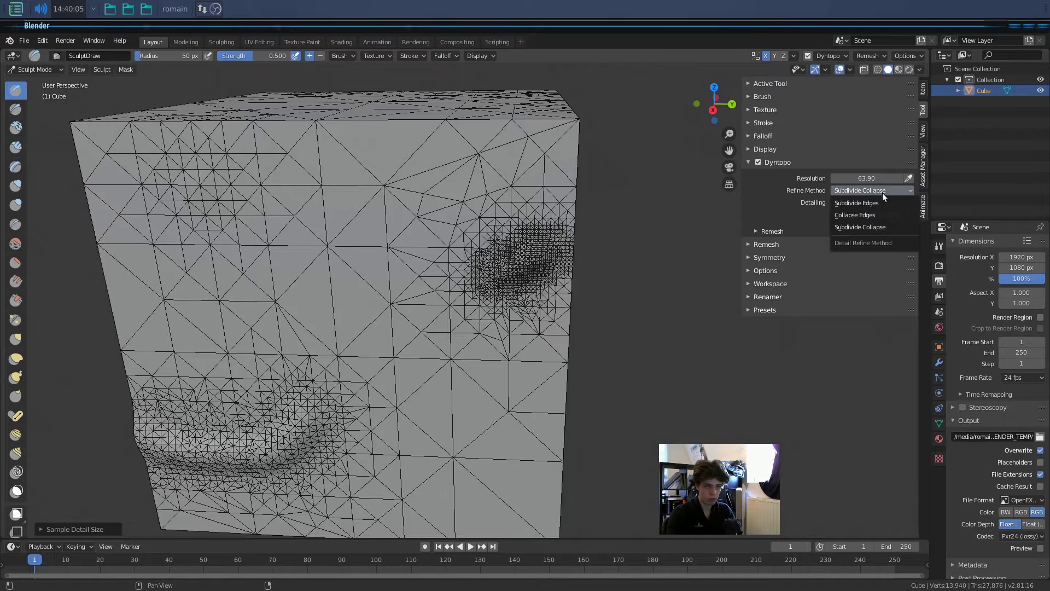
{"action": "left_click", "coordinate": [863, 192]}
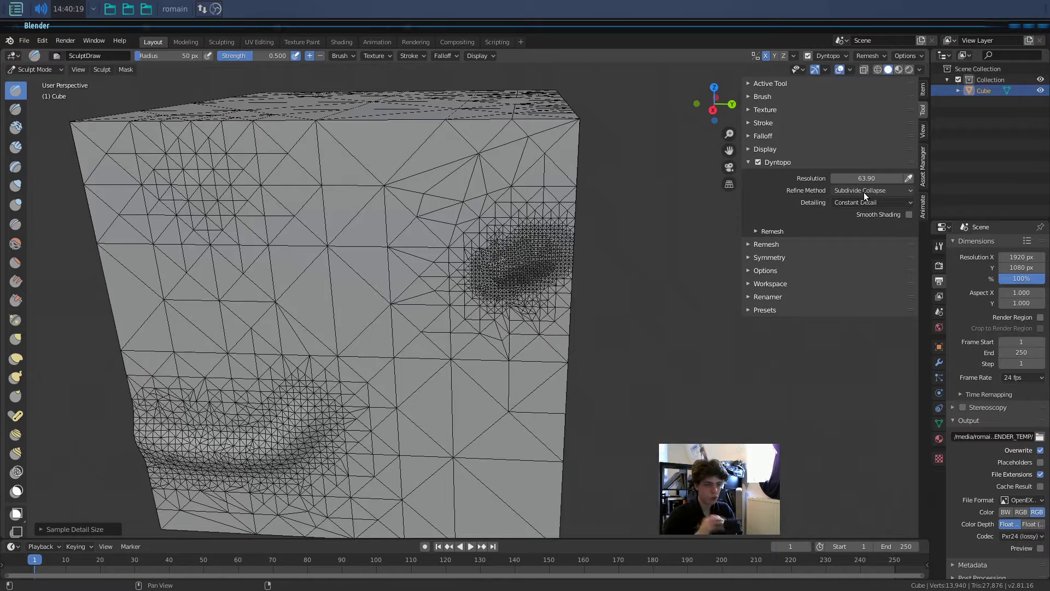
{"action": "left_click", "coordinate": [864, 192]}
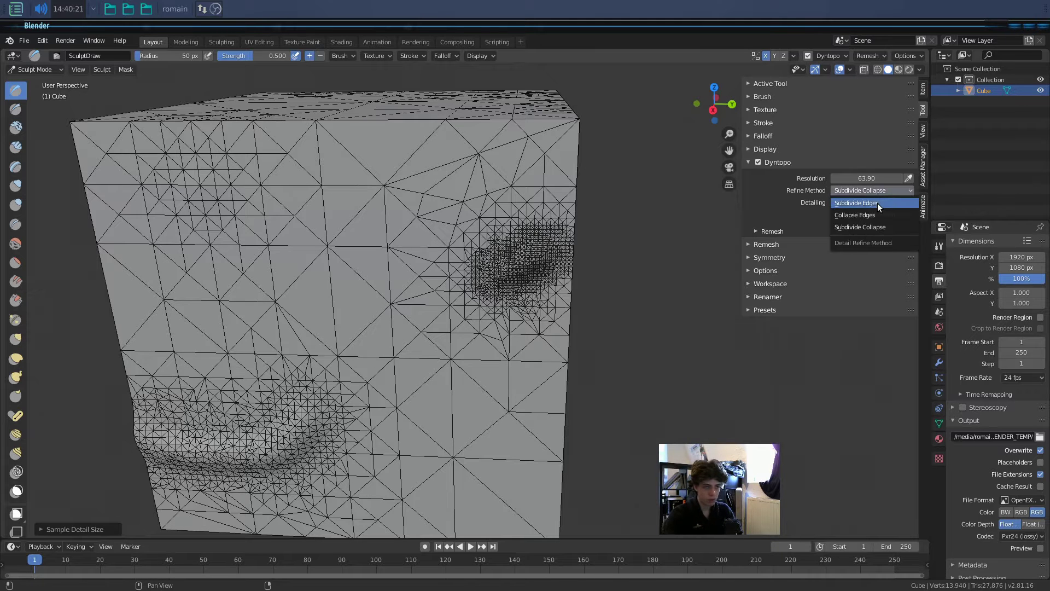
{"action": "left_click", "coordinate": [877, 202]}
{"action": "left_click", "coordinate": [878, 194]}
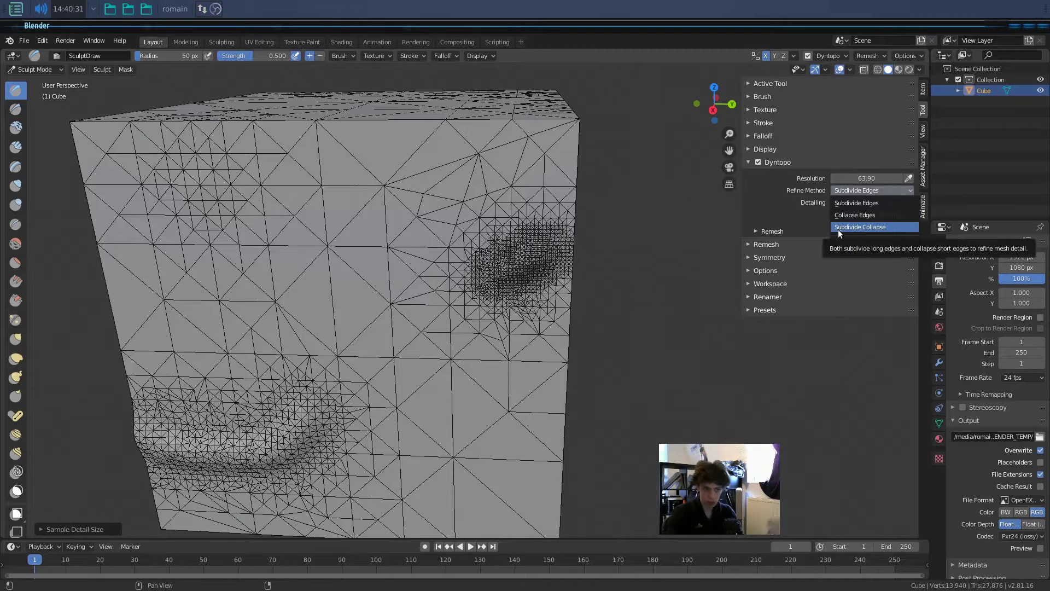
{"action": "left_click", "coordinate": [867, 203]}
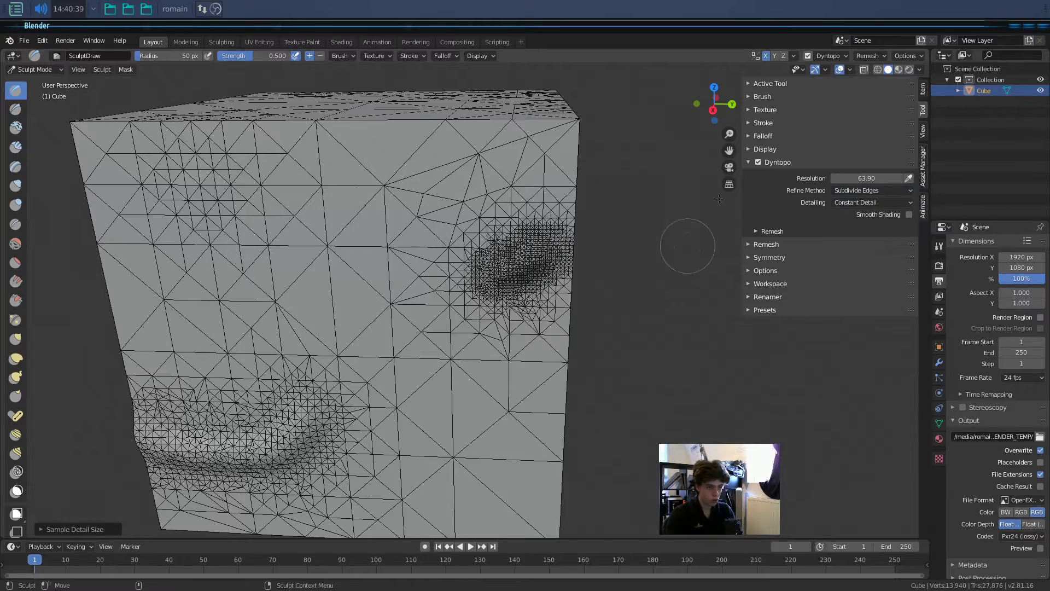
- Sculpt a diagonal ridge stroke with Subdivide Edges on the coarse upper area of the cube side around the corner
{"action": "middle_click_drag", "start_coordinate": [629, 240], "coordinate": [476, 230]}
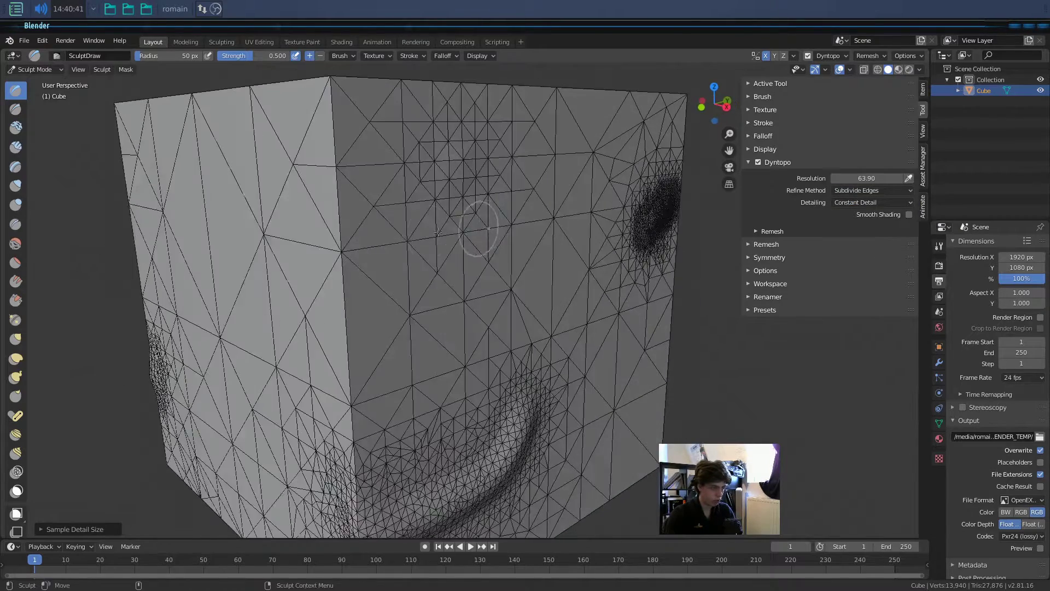
{"action": "middle_click_drag", "start_coordinate": [358, 229], "coordinate": [471, 267], "text": "shift"}
{"action": "scroll", "coordinate": [470, 268], "scroll_direction": "up", "scroll_amount": 1}
{"action": "middle_click_drag", "start_coordinate": [339, 207], "coordinate": [358, 211]}
{"action": "left_click_drag", "start_coordinate": [359, 211], "coordinate": [478, 309]}
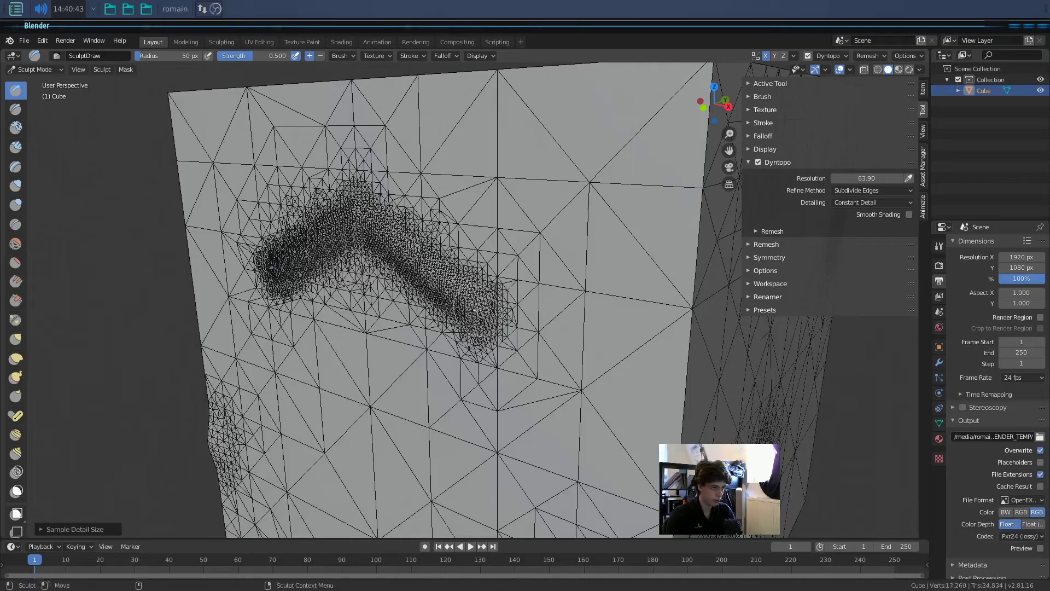
{"action": "key", "text": "ctrl+z"}
{"action": "scroll", "coordinate": [451, 277], "scroll_direction": "up", "scroll_amount": 5}
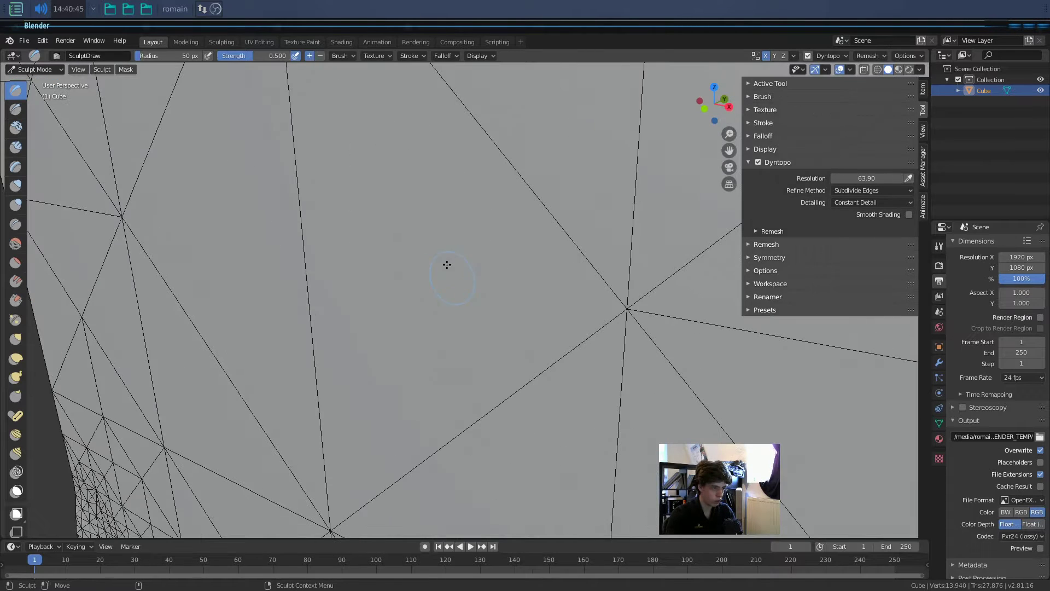
{"action": "mouse_move", "coordinate": [283, 163]}
{"action": "left_mouse_down"}
{"action": "mouse_move", "coordinate": [563, 351]}
{"action": "mouse_move", "coordinate": [621, 422]}
{"action": "left_mouse_up"}
{"action": "scroll", "coordinate": [424, 327], "scroll_direction": "up", "scroll_amount": 5}
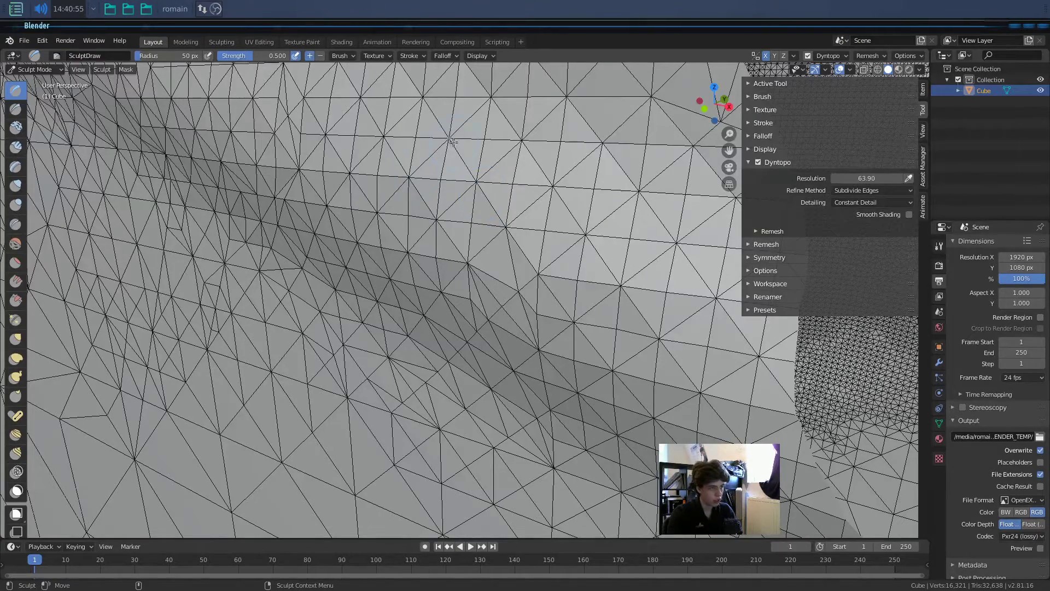
{"action": "scroll", "coordinate": [452, 197], "scroll_direction": "down", "scroll_amount": 5}
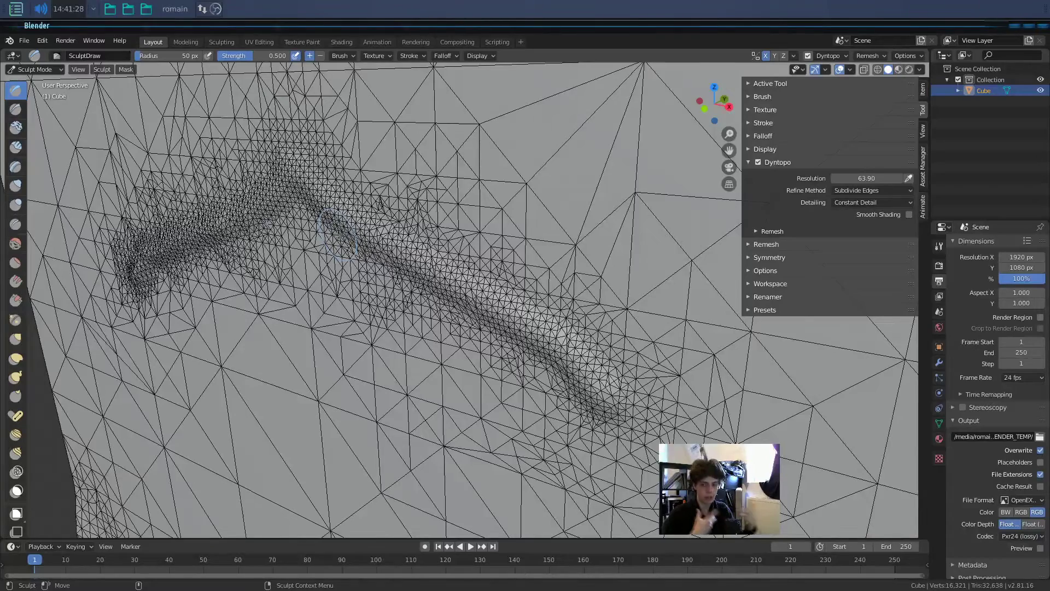
- Set the refine method to Collapse Edges and sculpt a short stroke on the diagonal ridge
{"action": "left_click", "coordinate": [877, 190]}
{"action": "left_click", "coordinate": [876, 213]}
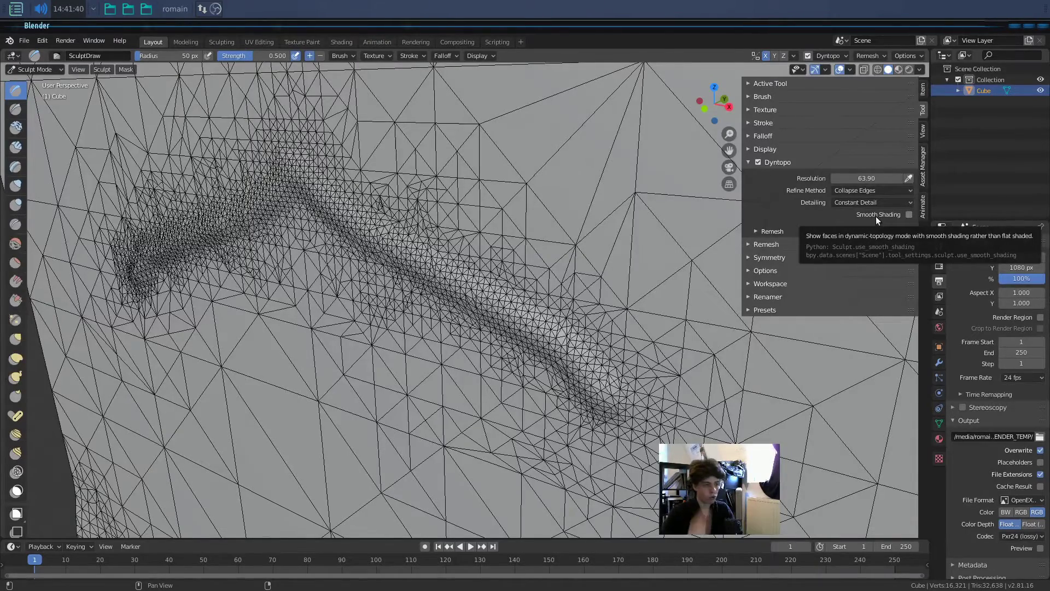
{"action": "scroll", "coordinate": [534, 345], "scroll_direction": "up", "scroll_amount": 4}
{"action": "scroll", "coordinate": [535, 344], "scroll_direction": "down", "scroll_amount": 1}
{"action": "mouse_move", "coordinate": [451, 231]}
{"action": "left_mouse_down"}
{"action": "mouse_move", "coordinate": [388, 137]}
{"action": "mouse_move", "coordinate": [435, 167]}
{"action": "mouse_move", "coordinate": [448, 199]}
{"action": "mouse_move", "coordinate": [546, 239]}
{"action": "mouse_move", "coordinate": [613, 290]}
{"action": "mouse_move", "coordinate": [580, 235]}
{"action": "mouse_move", "coordinate": [514, 170]}
{"action": "mouse_move", "coordinate": [311, 118]}
{"action": "mouse_move", "coordinate": [379, 197]}
{"action": "left_mouse_up"}
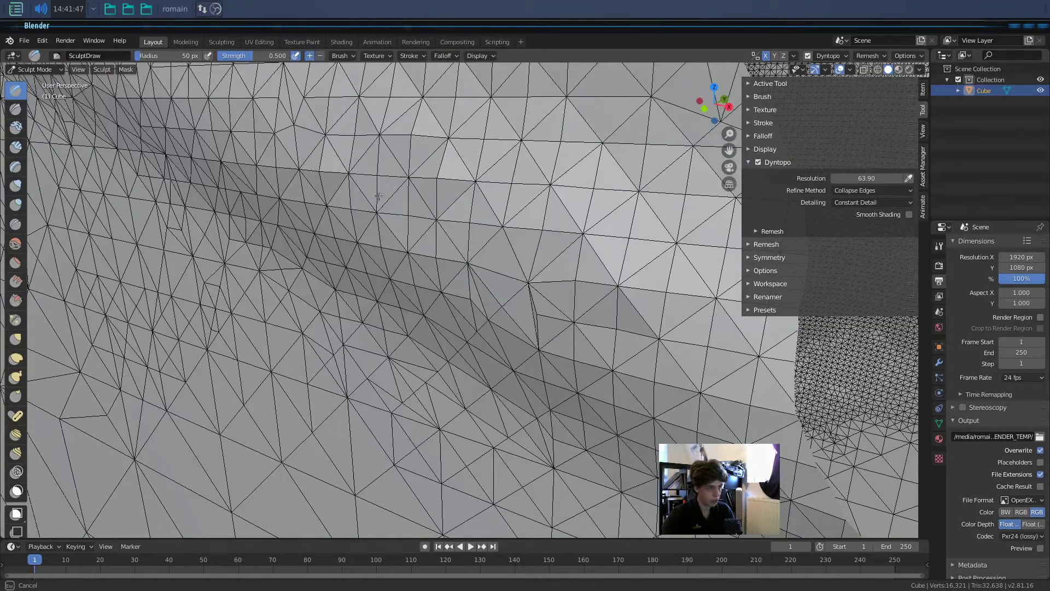
- Set the Dyntopo resolution to 45 and sculpt several strokes along the diagonal ridge to collapse its edges
{"action": "left_click", "coordinate": [862, 180]}
{"action": "key", "text": "ctrl+a"}
{"action": "type", "text": "45"}
{"action": "key", "text": "Return"}
{"action": "mouse_move", "coordinate": [392, 116]}
{"action": "left_mouse_down"}
{"action": "mouse_move", "coordinate": [424, 137]}
{"action": "mouse_move", "coordinate": [454, 181]}
{"action": "mouse_move", "coordinate": [565, 222]}
{"action": "mouse_move", "coordinate": [616, 273]}
{"action": "left_mouse_up"}
{"action": "mouse_move", "coordinate": [473, 290]}
{"action": "left_mouse_down"}
{"action": "mouse_move", "coordinate": [589, 374]}
{"action": "mouse_move", "coordinate": [609, 407]}
{"action": "left_mouse_up"}
{"action": "mouse_move", "coordinate": [475, 315]}
{"action": "left_mouse_down"}
{"action": "mouse_move", "coordinate": [454, 285]}
{"action": "mouse_move", "coordinate": [352, 209]}
{"action": "mouse_move", "coordinate": [328, 175]}
{"action": "mouse_move", "coordinate": [293, 162]}
{"action": "mouse_move", "coordinate": [298, 197]}
{"action": "mouse_move", "coordinate": [353, 252]}
{"action": "mouse_move", "coordinate": [560, 377]}
{"action": "mouse_move", "coordinate": [654, 386]}
{"action": "mouse_move", "coordinate": [607, 340]}
{"action": "mouse_move", "coordinate": [411, 218]}
{"action": "left_mouse_up"}
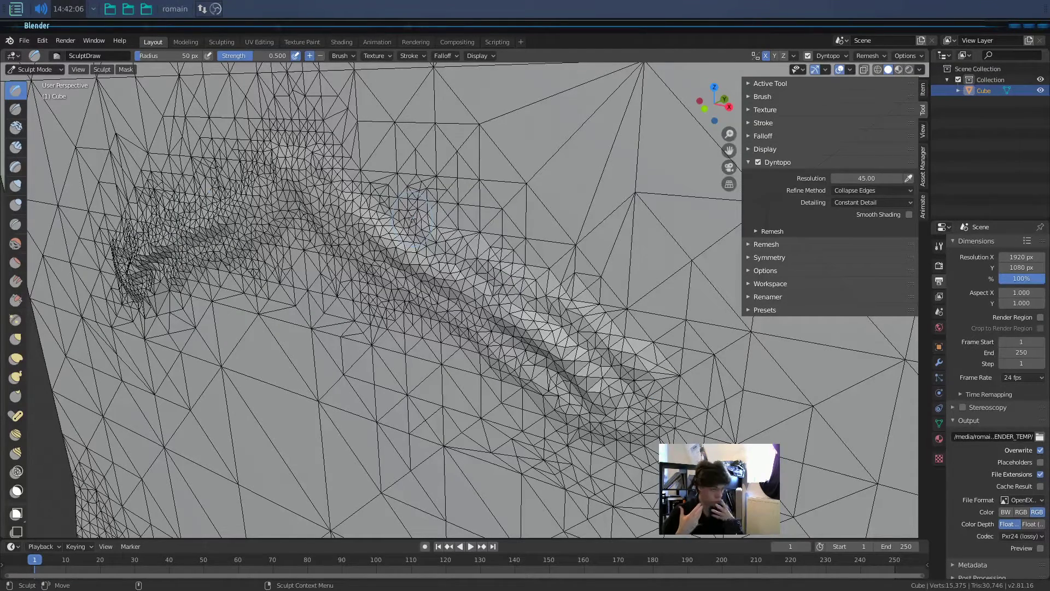
- Set the refine method to Subdivide Collapse and sculpt a short stroke along the ridge's upper end
{"action": "left_click", "coordinate": [875, 189]}
{"action": "left_click", "coordinate": [873, 227]}
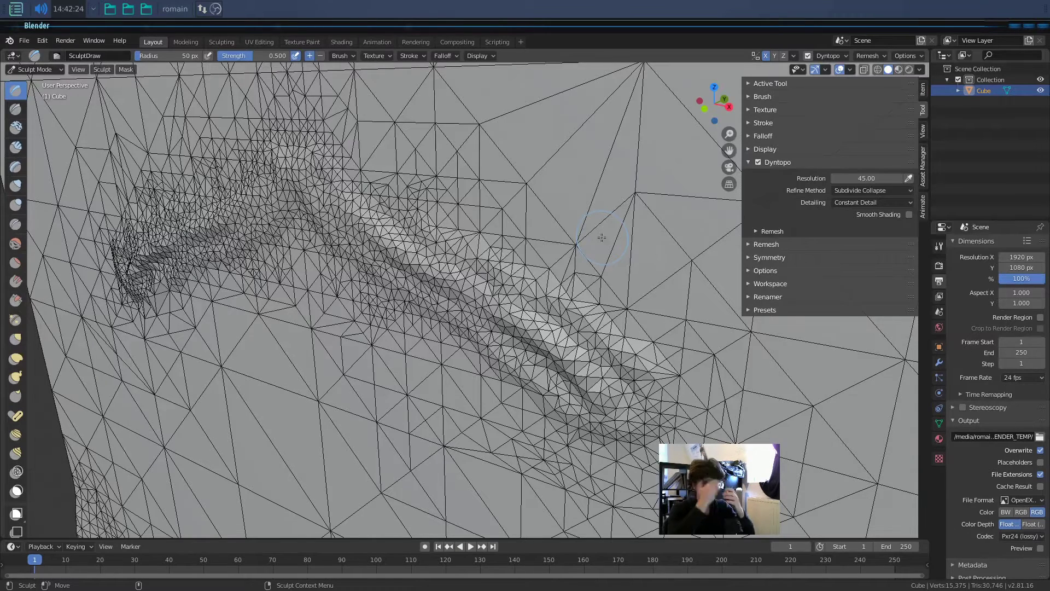
{"action": "left_click_drag", "start_coordinate": [341, 181], "coordinate": [419, 218]}
- Set the Dyntopo resolution to 60 and sculpt along the diagonal ridge down to its lower end
{"action": "left_click", "coordinate": [863, 178]}
{"action": "type", "text": "42.5"}
{"action": "key", "text": "BackSpace"}
{"action": "key", "text": "BackSpace"}
{"action": "key", "text": "BackSpace"}
{"action": "key", "text": "BackSpace"}
{"action": "type", "text": "60"}
{"action": "key", "text": "Return"}
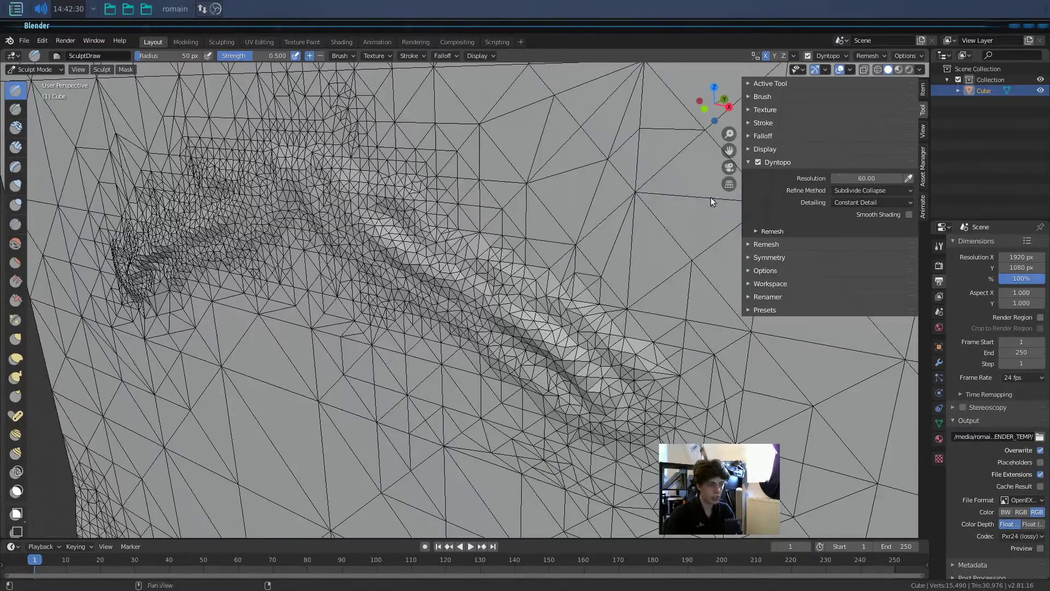
{"action": "mouse_move", "coordinate": [377, 218]}
{"action": "left_mouse_down"}
{"action": "mouse_move", "coordinate": [240, 197]}
{"action": "mouse_move", "coordinate": [453, 278]}
{"action": "mouse_move", "coordinate": [547, 405]}
{"action": "mouse_move", "coordinate": [630, 352]}
{"action": "mouse_move", "coordinate": [570, 343]}
{"action": "left_mouse_up"}
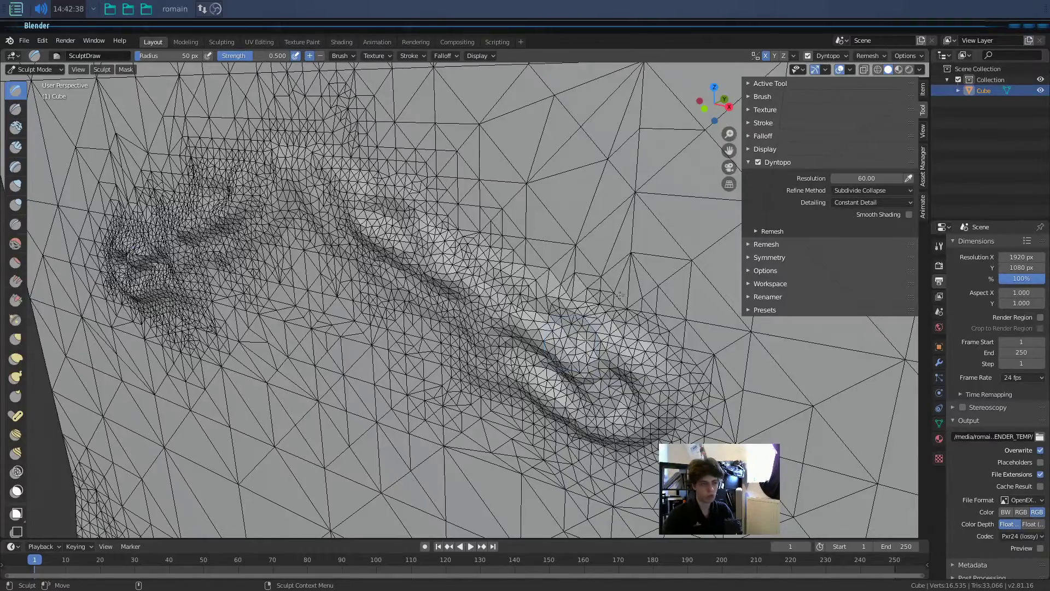
- Set the Dyntopo resolution to 100 and sculpt a long curved stroke around the outside of the existing ridge
{"action": "left_click", "coordinate": [864, 179]}
{"action": "type", "text": "100"}
{"action": "key", "text": "Return"}
{"action": "middle_click_drag", "start_coordinate": [547, 222], "coordinate": [503, 235]}
{"action": "left_click_drag", "start_coordinate": [601, 309], "coordinate": [541, 421]}
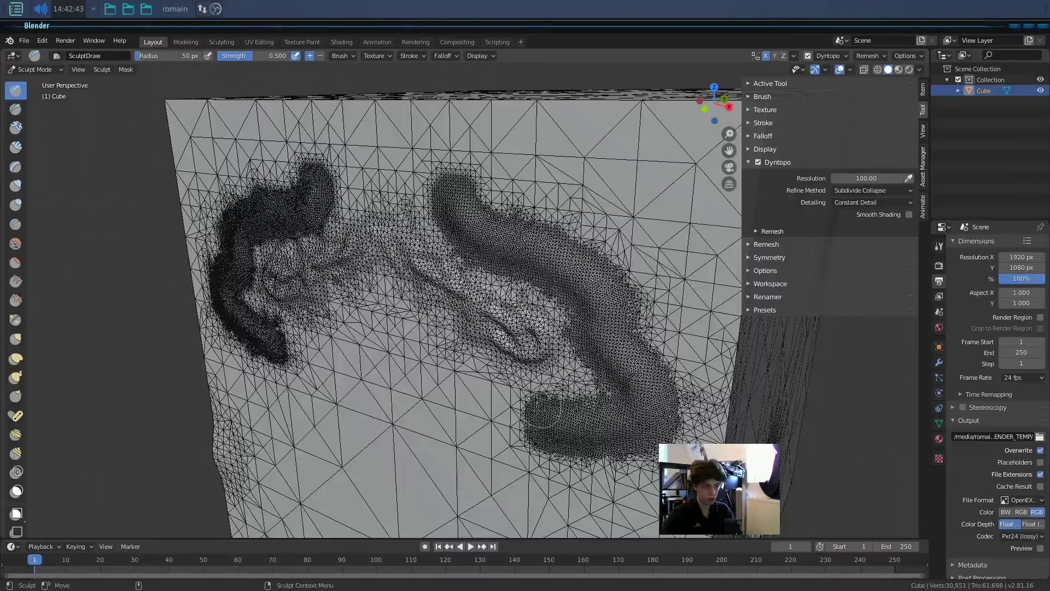
- Set the refine method to Subdivide Edges and sculpt a long winding stroke across the lower half of the same side
{"action": "left_click", "coordinate": [878, 190]}
{"action": "left_click", "coordinate": [872, 205]}
{"action": "scroll", "coordinate": [577, 202], "scroll_direction": "up", "scroll_amount": 1}
{"action": "mouse_move", "coordinate": [383, 274]}
{"action": "left_mouse_down"}
{"action": "mouse_move", "coordinate": [465, 383]}
{"action": "mouse_move", "coordinate": [493, 492]}
{"action": "mouse_move", "coordinate": [645, 481]}
{"action": "left_mouse_up"}
{"action": "left_click_drag", "start_coordinate": [639, 520], "coordinate": [637, 514]}
- Examine the mesh density of the sculpted strokes up close and from several angles
{"action": "mouse_move", "coordinate": [637, 514]}
{"action": "middle_mouse_down"}
{"action": "mouse_move", "coordinate": [538, 435]}
{"action": "mouse_move", "coordinate": [529, 365]}
{"action": "mouse_move", "coordinate": [539, 362]}
{"action": "middle_mouse_up"}
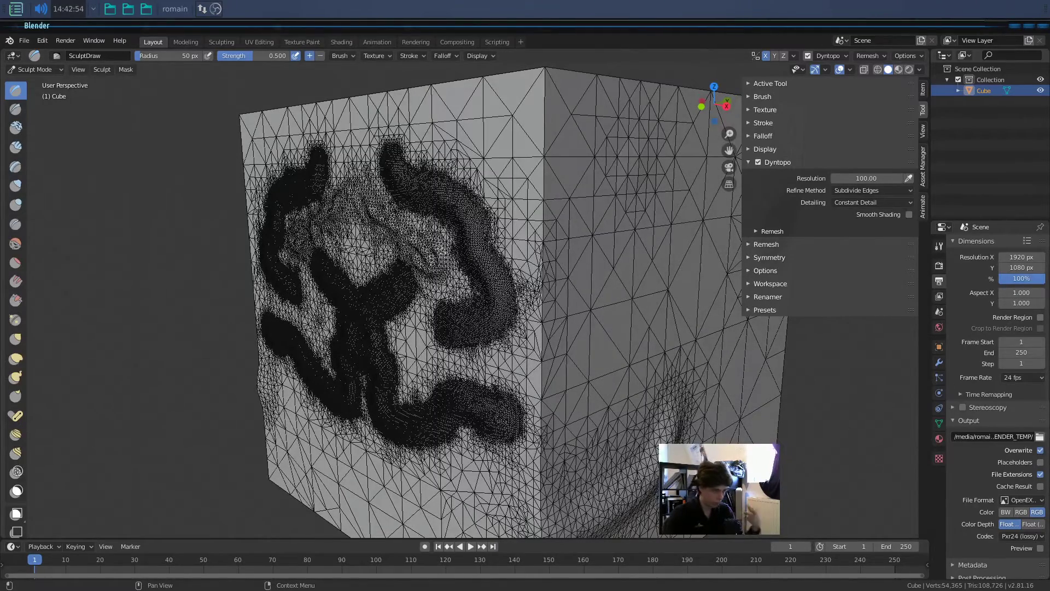
{"action": "left_click", "coordinate": [872, 203]}
{"action": "left_click", "coordinate": [856, 190]}
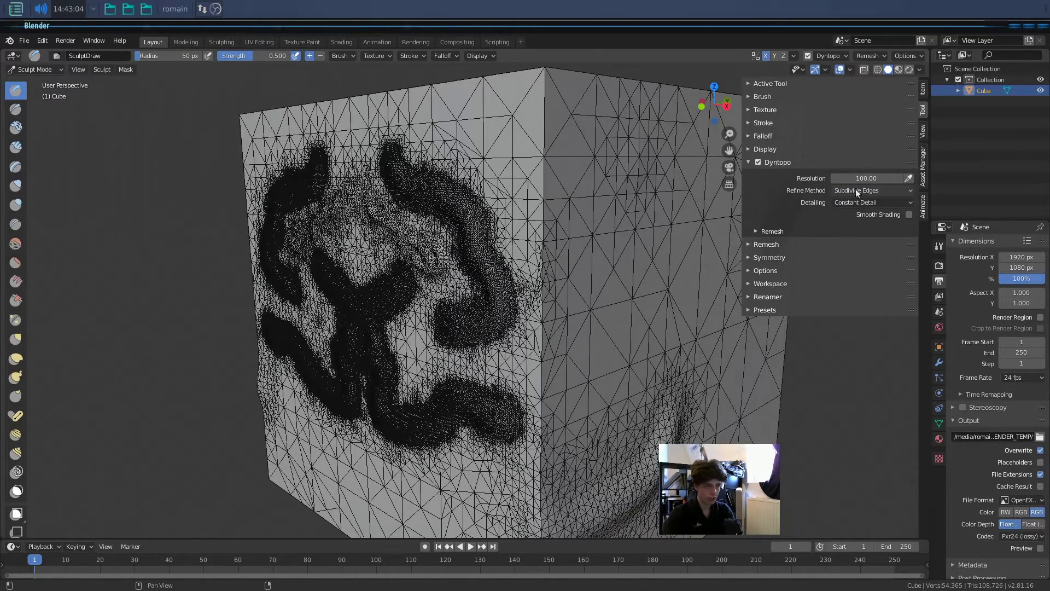
{"action": "middle_click_drag", "start_coordinate": [538, 271], "coordinate": [618, 246]}
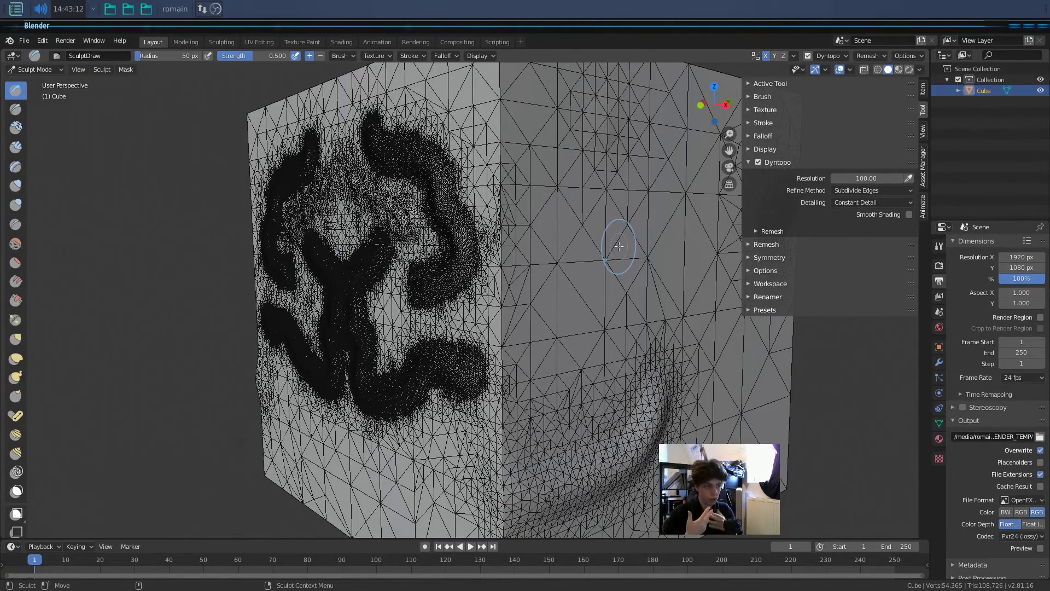
{"action": "scroll", "coordinate": [460, 279], "scroll_direction": "up", "scroll_amount": 6}
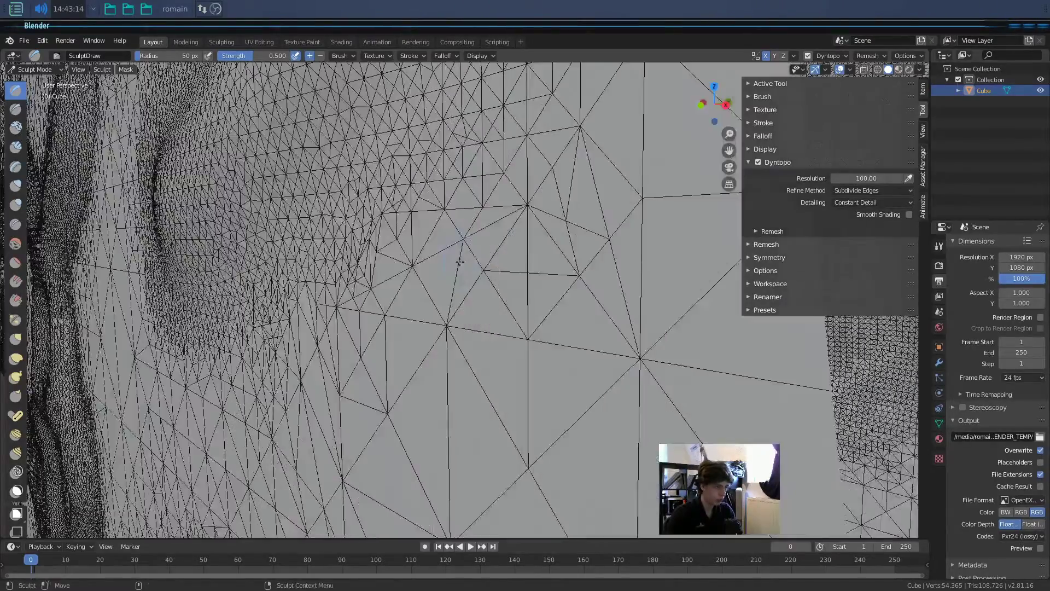
{"action": "scroll", "coordinate": [450, 265], "scroll_direction": "down", "scroll_amount": 5}
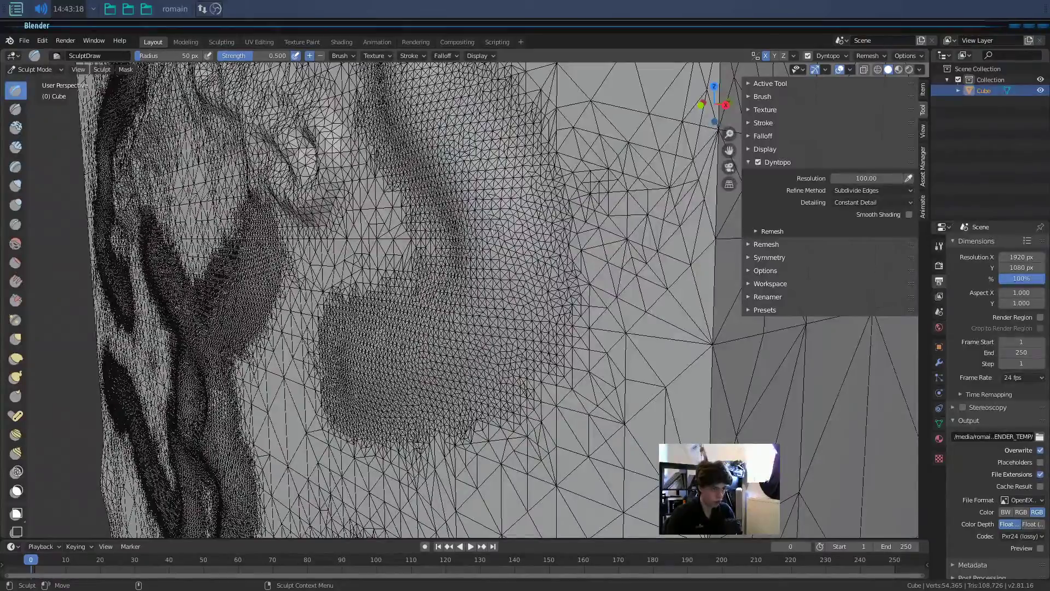
{"action": "scroll", "coordinate": [513, 282], "scroll_direction": "up", "scroll_amount": 4}
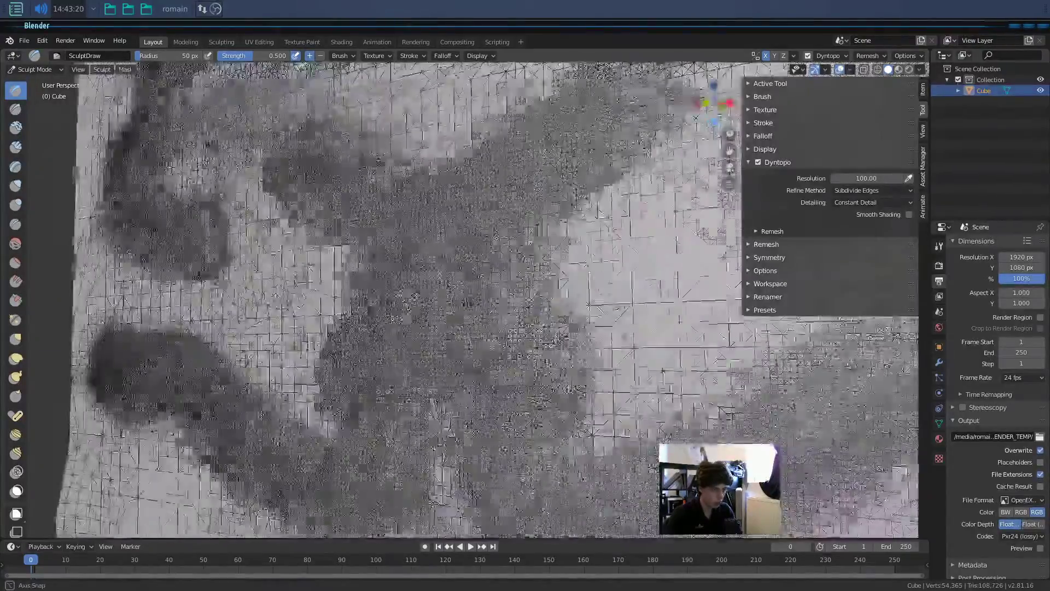
{"action": "scroll", "coordinate": [437, 317], "scroll_direction": "up", "scroll_amount": 2}
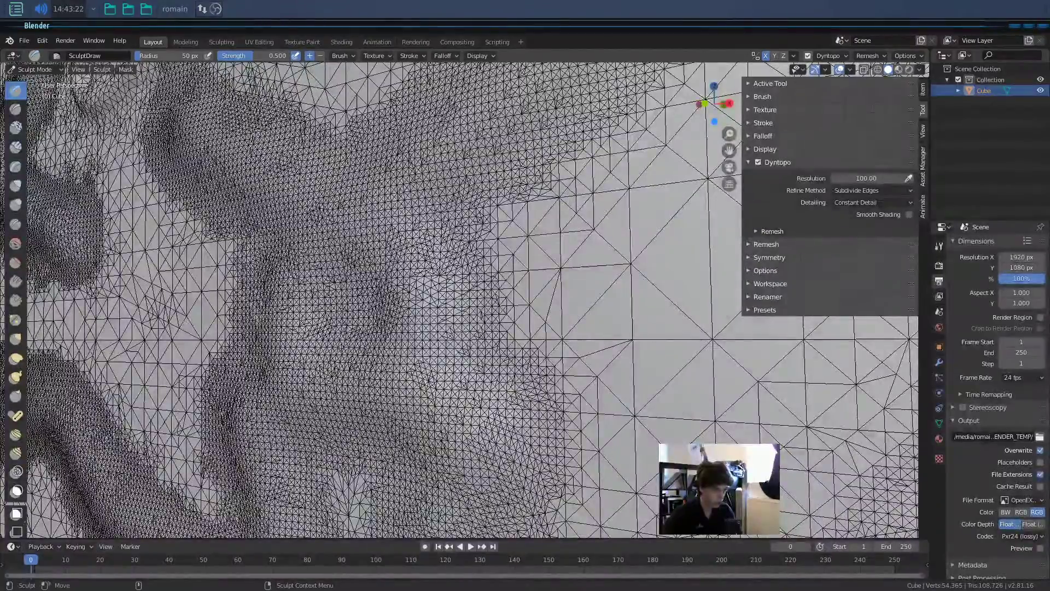
{"action": "scroll", "coordinate": [459, 300], "scroll_direction": "down", "scroll_amount": 5}
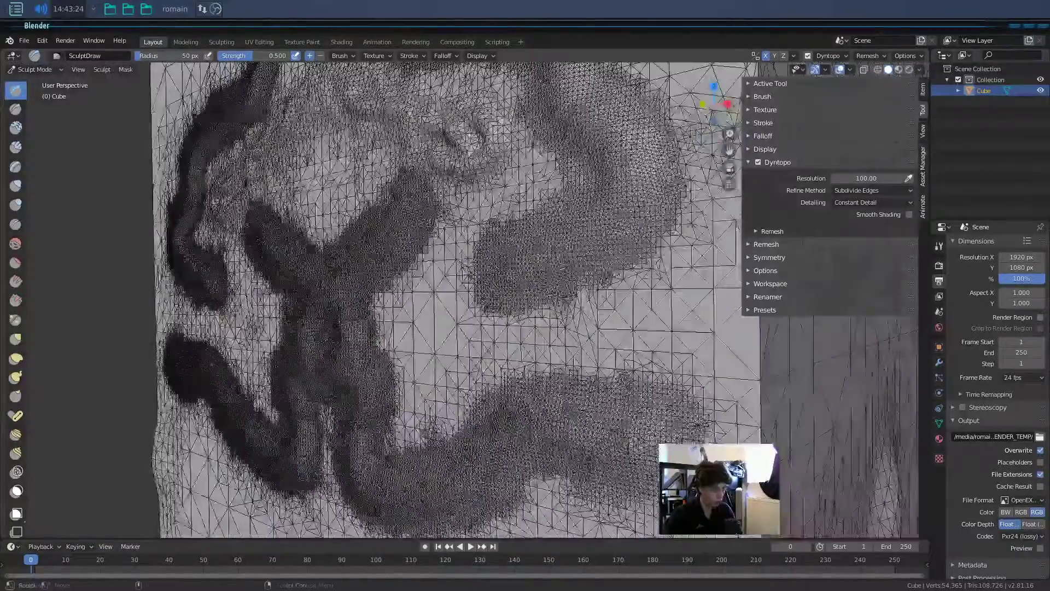
{"action": "middle_click_drag", "start_coordinate": [513, 391], "coordinate": [515, 392]}
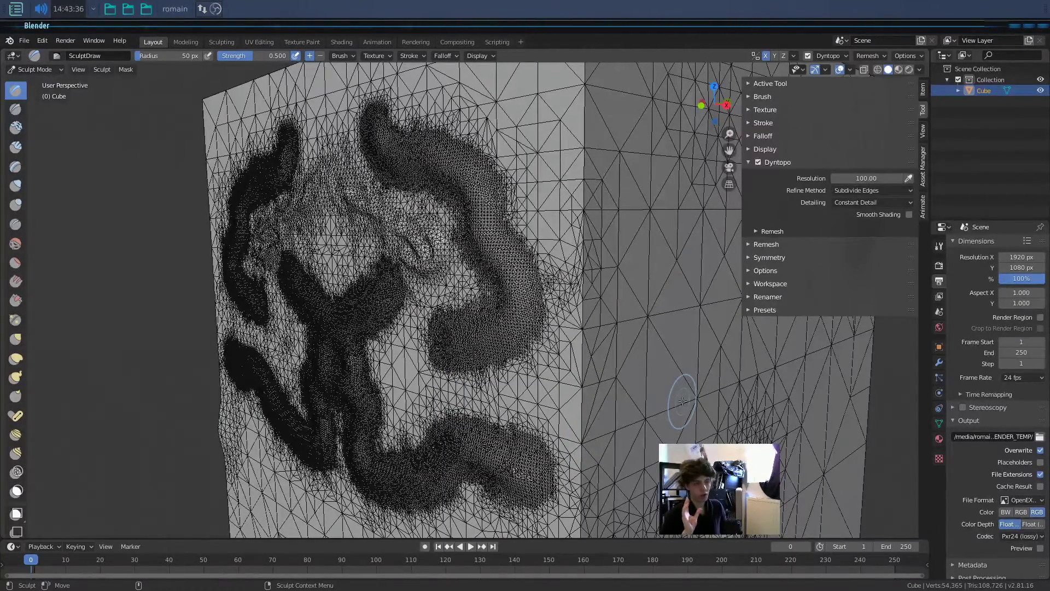
{"action": "left_click", "coordinate": [884, 191]}
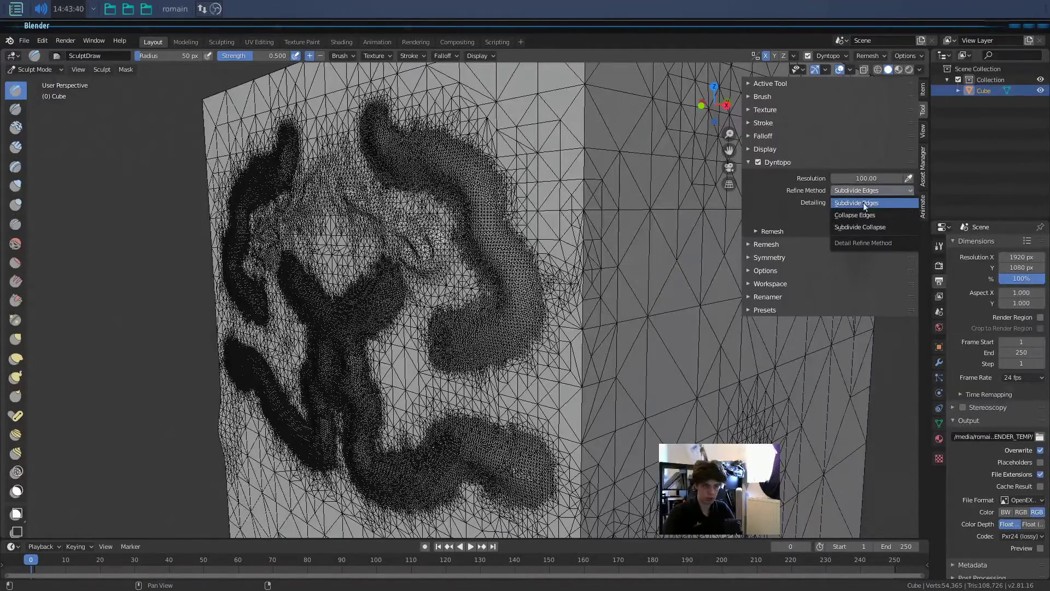
{"action": "left_click", "coordinate": [900, 194]}
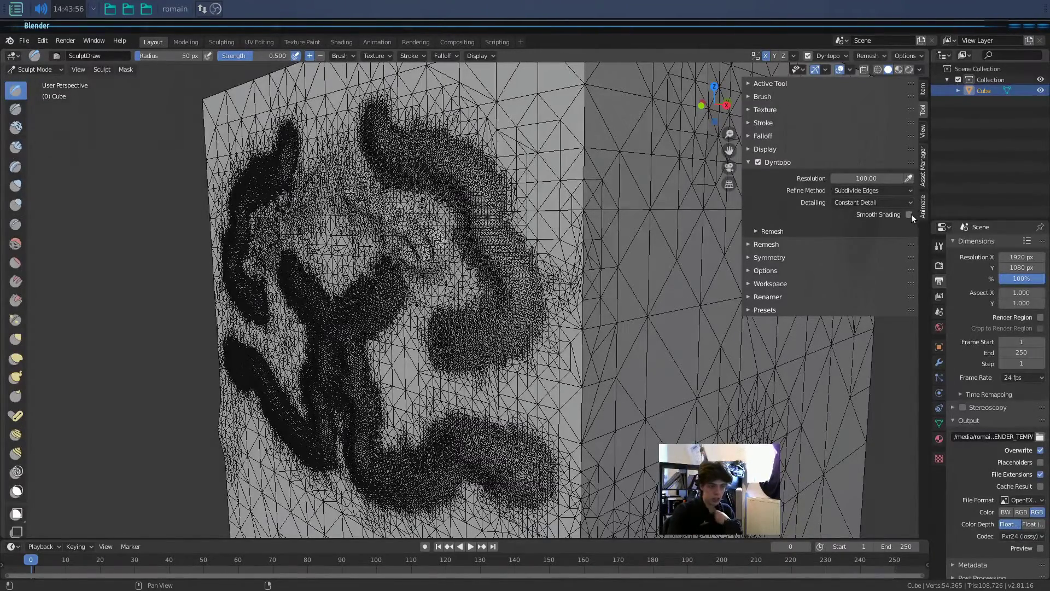
{"action": "right_click", "coordinate": [594, 243]}
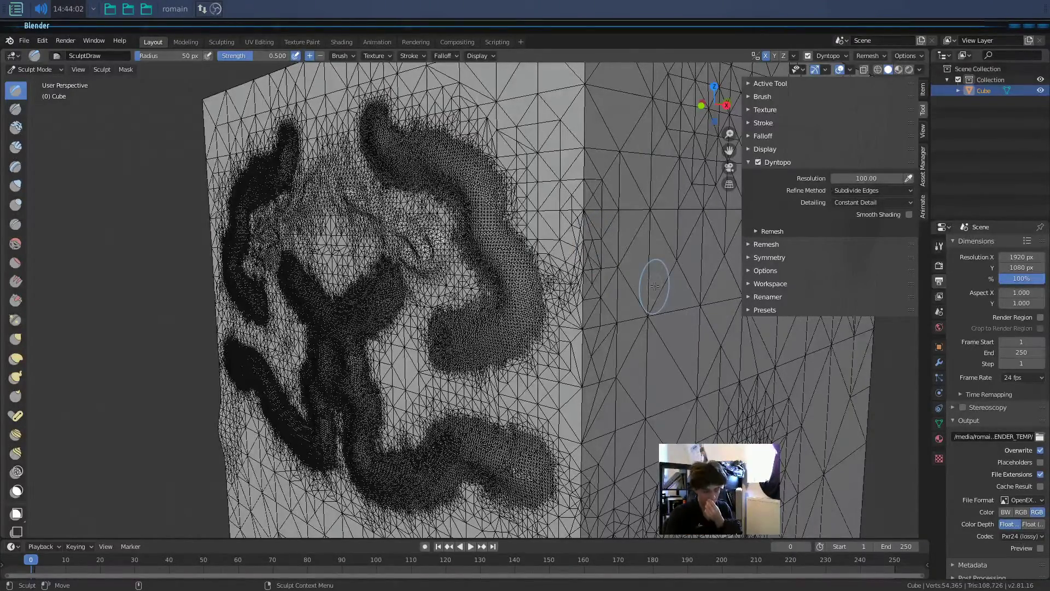
- Switch the detailing mode to Brush Detail and sculpt a vertical stroke on the adjacent side with a 165 px brush
{"action": "left_click", "coordinate": [840, 203]}
{"action": "left_click", "coordinate": [847, 240]}
{"action": "middle_click_drag", "start_coordinate": [684, 257], "coordinate": [601, 290]}
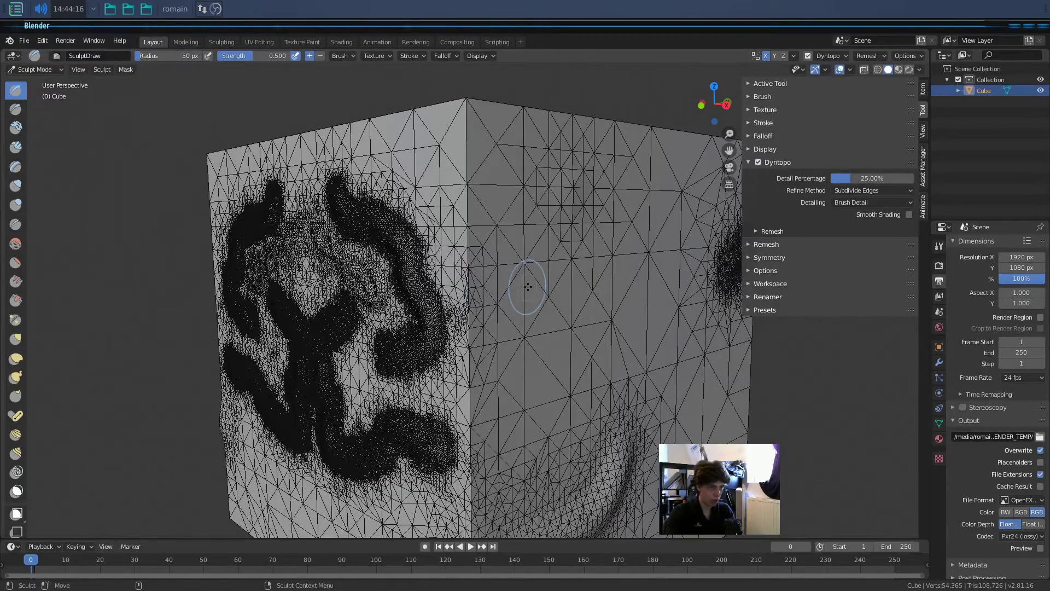
{"action": "key", "text": "f"}
{"action": "left_click", "coordinate": [590, 286]}
{"action": "left_click_drag", "start_coordinate": [577, 235], "coordinate": [579, 306]}
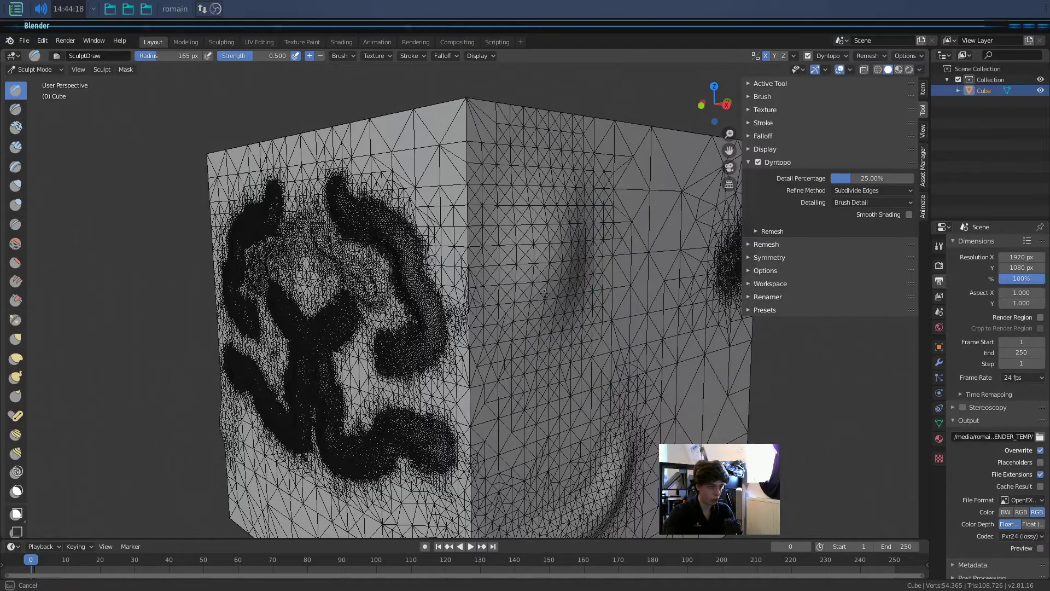
- Reduce the brush radius to 35 px and sculpt two short strokes beside the large one
{"action": "key", "text": "f"}
{"action": "left_click", "coordinate": [547, 308]}
{"action": "left_click_drag", "start_coordinate": [627, 232], "coordinate": [628, 306]}
{"action": "left_click", "coordinate": [689, 371]}
- Enlarge the brush radius to 130 px and sculpt a stroke down over the broad bulge
{"action": "mouse_move", "coordinate": [689, 370]}
{"action": "middle_mouse_down"}
{"action": "mouse_move", "coordinate": [474, 387]}
{"action": "mouse_move", "coordinate": [548, 388]}
{"action": "middle_mouse_up"}
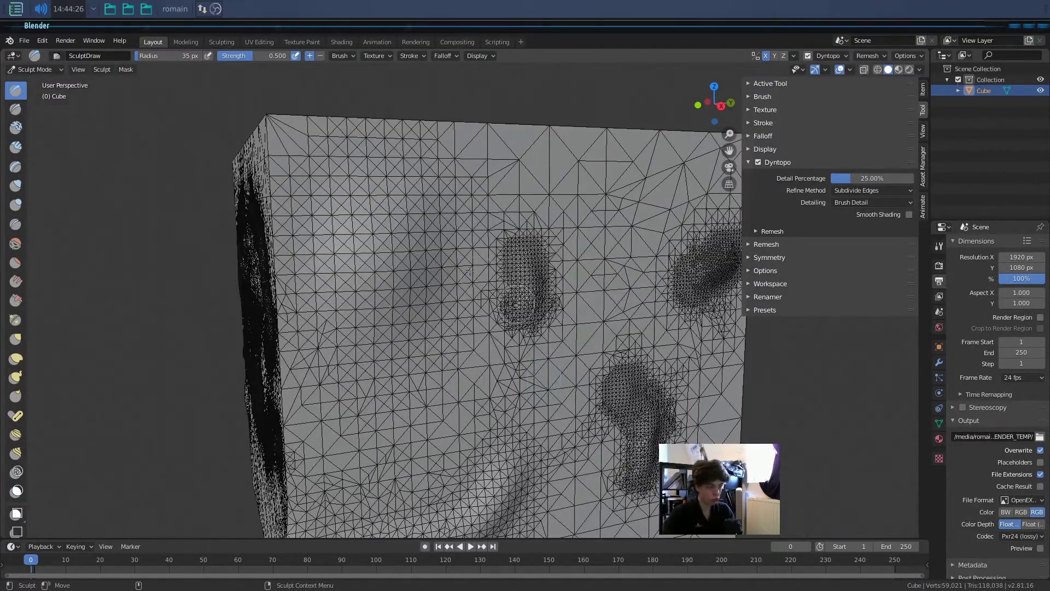
{"action": "key", "text": "f"}
{"action": "left_click", "coordinate": [516, 309]}
{"action": "mouse_move", "coordinate": [400, 257]}
{"action": "left_mouse_down"}
{"action": "mouse_move", "coordinate": [394, 326]}
{"action": "mouse_move", "coordinate": [366, 399]}
{"action": "left_mouse_up"}
- Sculpt several broad strokes with the 130 px brush over the cube side holding the dense winding strokes
{"action": "scroll", "coordinate": [378, 378], "scroll_direction": "down", "scroll_amount": 3}
{"action": "mouse_move", "coordinate": [424, 334]}
{"action": "middle_mouse_down"}
{"action": "mouse_move", "coordinate": [432, 355]}
{"action": "mouse_move", "coordinate": [459, 355]}
{"action": "mouse_move", "coordinate": [493, 302]}
{"action": "middle_mouse_up"}
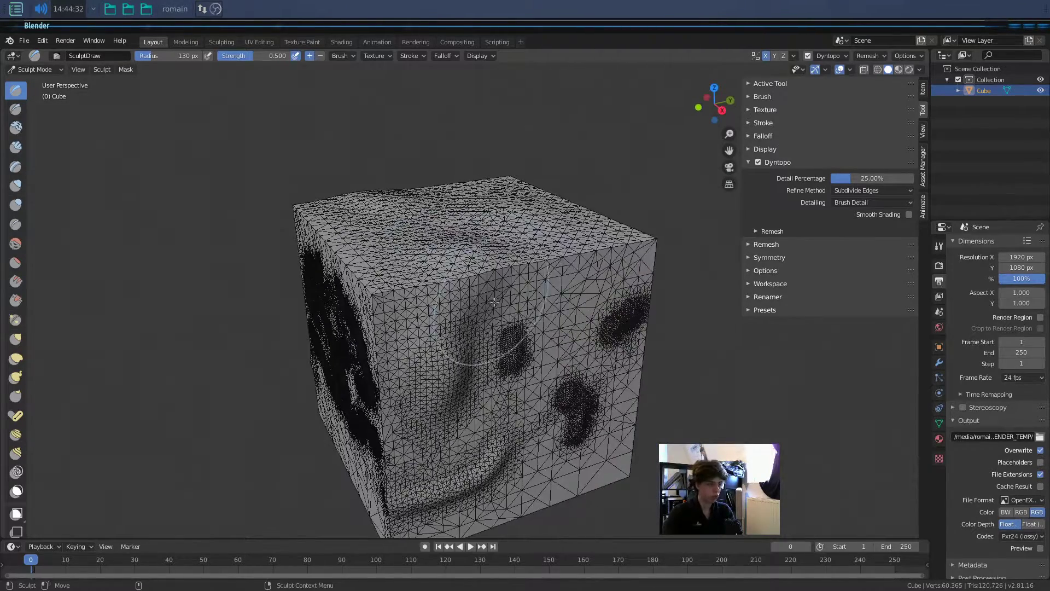
{"action": "mouse_move", "coordinate": [491, 302]}
{"action": "middle_mouse_down"}
{"action": "mouse_move", "coordinate": [429, 348]}
{"action": "mouse_move", "coordinate": [516, 375]}
{"action": "middle_mouse_up"}
{"action": "scroll", "coordinate": [547, 407], "scroll_direction": "up", "scroll_amount": 2}
{"action": "mouse_move", "coordinate": [547, 413]}
{"action": "middle_mouse_down"}
{"action": "mouse_move", "coordinate": [542, 377]}
{"action": "mouse_move", "coordinate": [465, 295]}
{"action": "middle_mouse_up"}
{"action": "left_click_drag", "start_coordinate": [382, 220], "coordinate": [404, 247]}
{"action": "left_click_drag", "start_coordinate": [430, 381], "coordinate": [441, 389]}
{"action": "left_click_drag", "start_coordinate": [443, 459], "coordinate": [364, 511]}
{"action": "middle_click_drag", "start_coordinate": [387, 405], "coordinate": [391, 435]}
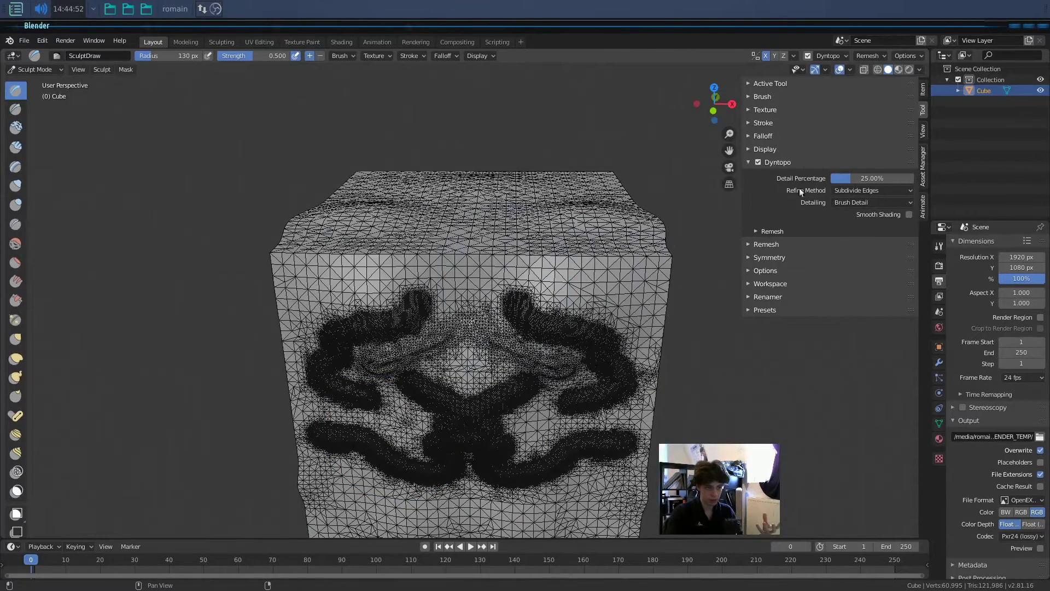
{"action": "middle_click_drag", "start_coordinate": [634, 202], "coordinate": [468, 203]}
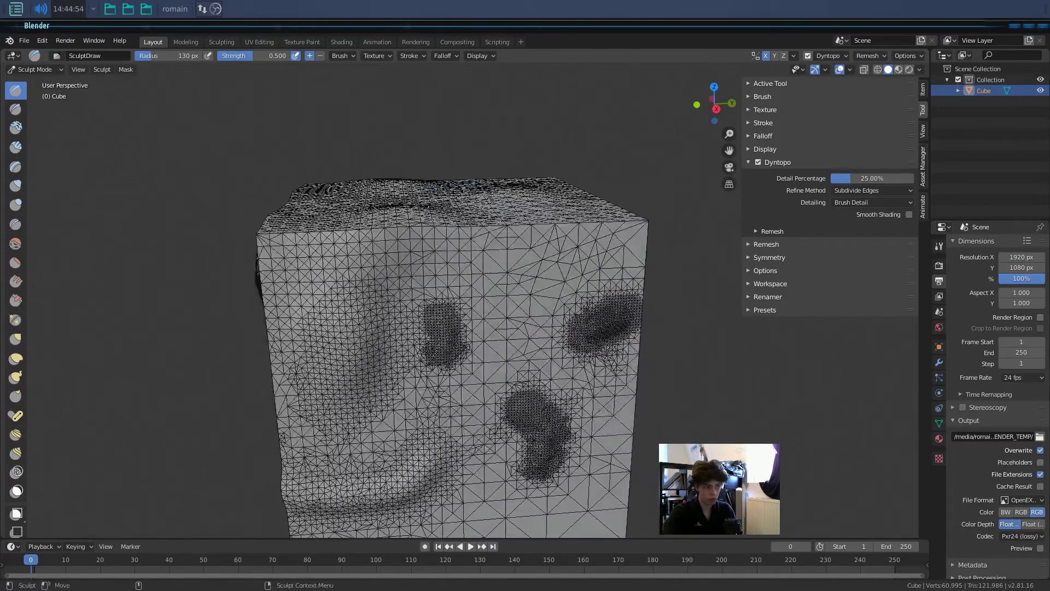
- Raise the Dyntopo detail percentage and sculpt broad strokes across the cube's side and its top face
{"action": "left_click_drag", "start_coordinate": [864, 178], "coordinate": [873, 178]}
{"action": "mouse_move", "coordinate": [607, 314]}
{"action": "left_mouse_down"}
{"action": "mouse_move", "coordinate": [492, 268]}
{"action": "mouse_move", "coordinate": [404, 276]}
{"action": "mouse_move", "coordinate": [360, 397]}
{"action": "left_mouse_up"}
{"action": "middle_click_drag", "start_coordinate": [359, 397], "coordinate": [481, 382]}
{"action": "left_click_drag", "start_coordinate": [579, 219], "coordinate": [372, 181]}
- Lower the detail percentage to 6.96% and sculpt densely subdivided strokes over the cube's top face
{"action": "left_click_drag", "start_coordinate": [872, 178], "coordinate": [835, 178]}
{"action": "mouse_move", "coordinate": [632, 228]}
{"action": "left_mouse_down"}
{"action": "mouse_move", "coordinate": [416, 197]}
{"action": "mouse_move", "coordinate": [564, 268]}
{"action": "left_mouse_up"}
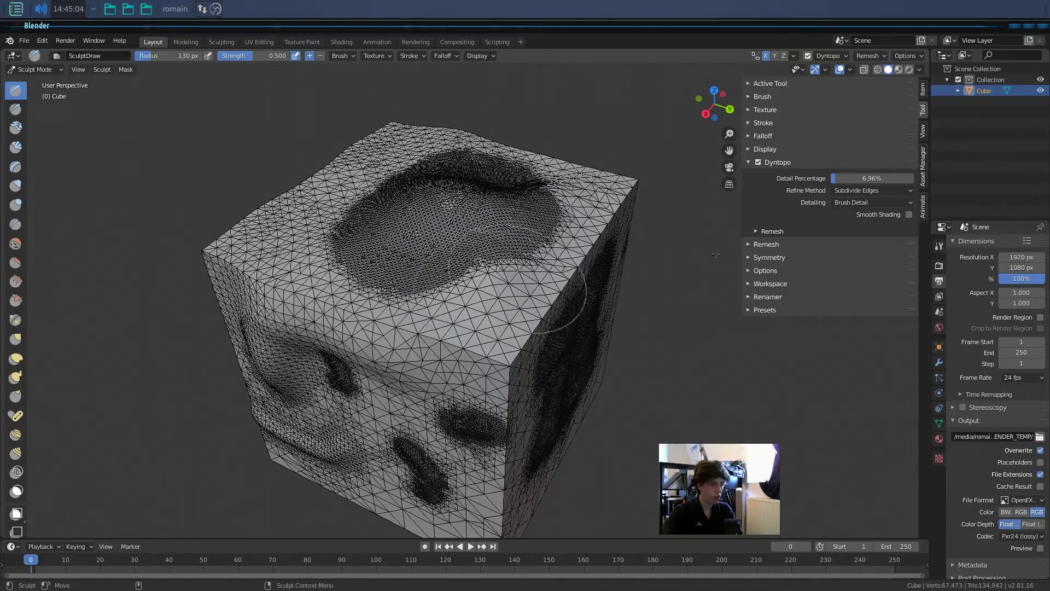
{"action": "mouse_move", "coordinate": [504, 304]}
{"action": "middle_mouse_down"}
{"action": "mouse_move", "coordinate": [427, 306]}
{"action": "mouse_move", "coordinate": [479, 271]}
{"action": "middle_mouse_up"}
{"action": "left_click_drag", "start_coordinate": [525, 213], "coordinate": [448, 230]}
{"action": "middle_click_drag", "start_coordinate": [448, 230], "coordinate": [432, 259]}
- Set the detail percentage to 18.59% and sculpt several broad strokes over the cube's top and neighbouring sides
{"action": "left_click_drag", "start_coordinate": [835, 177], "coordinate": [846, 177]}
{"action": "mouse_move", "coordinate": [492, 317]}
{"action": "left_mouse_down"}
{"action": "mouse_move", "coordinate": [339, 241]}
{"action": "mouse_move", "coordinate": [602, 236]}
{"action": "left_mouse_up"}
{"action": "middle_click_drag", "start_coordinate": [602, 236], "coordinate": [855, 200]}
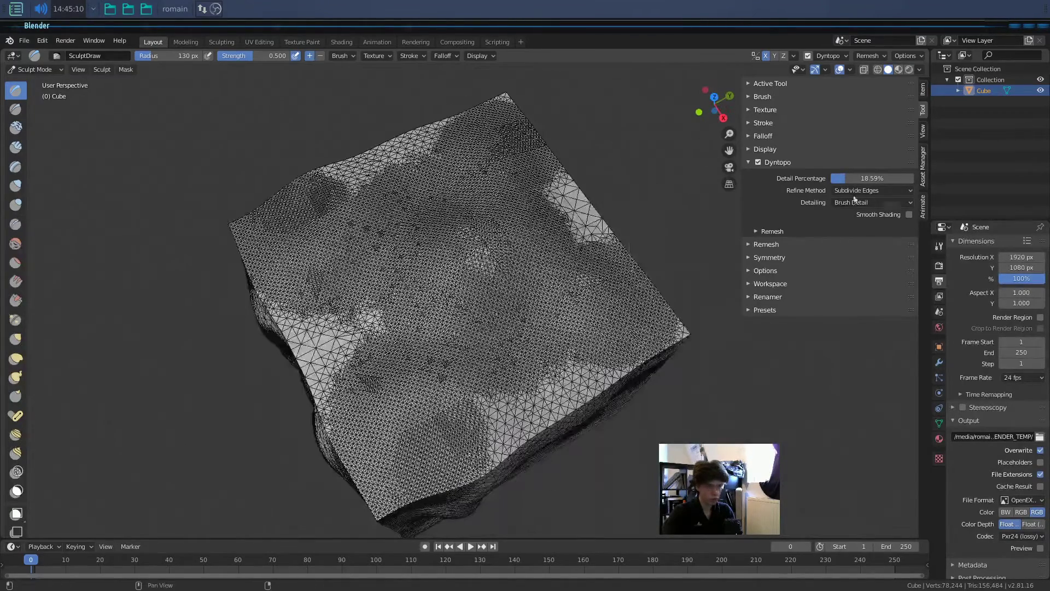
{"action": "mouse_move", "coordinate": [492, 339]}
{"action": "left_mouse_down"}
{"action": "mouse_move", "coordinate": [481, 219]}
{"action": "mouse_move", "coordinate": [574, 246]}
{"action": "mouse_move", "coordinate": [383, 306]}
{"action": "left_mouse_up"}
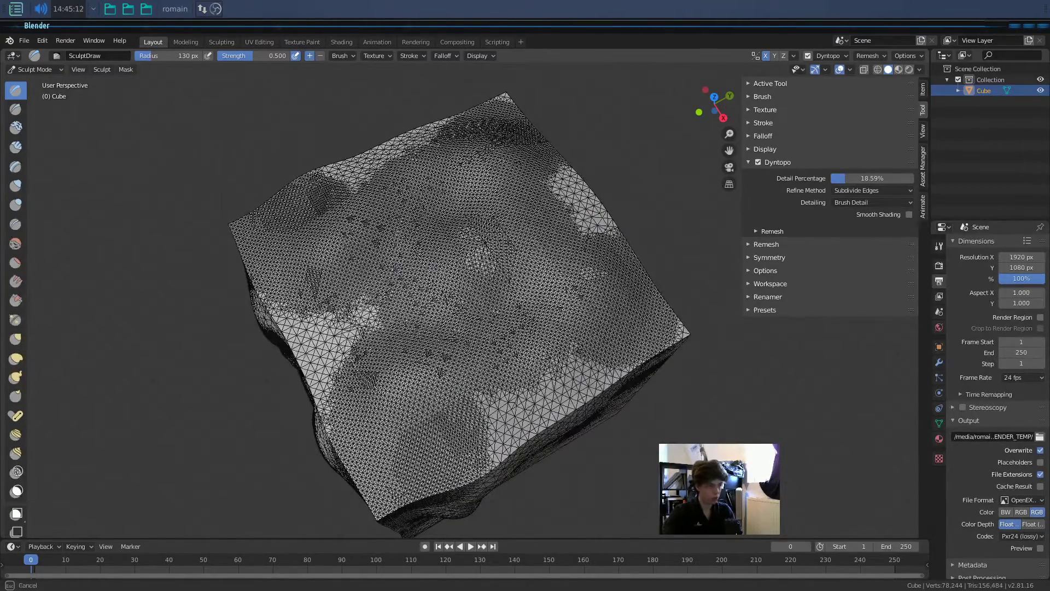
{"action": "middle_click_drag", "start_coordinate": [476, 284], "coordinate": [465, 158]}
{"action": "mouse_move", "coordinate": [465, 159]}
{"action": "left_mouse_down"}
{"action": "mouse_move", "coordinate": [454, 240]}
{"action": "mouse_move", "coordinate": [547, 358]}
{"action": "mouse_move", "coordinate": [376, 407]}
{"action": "mouse_move", "coordinate": [629, 448]}
{"action": "mouse_move", "coordinate": [574, 383]}
{"action": "left_mouse_up"}
{"action": "middle_click_drag", "start_coordinate": [574, 383], "coordinate": [492, 355]}
{"action": "mouse_move", "coordinate": [492, 356]}
{"action": "left_mouse_down"}
{"action": "mouse_move", "coordinate": [629, 410]}
{"action": "mouse_move", "coordinate": [371, 236]}
{"action": "left_mouse_up"}
{"action": "middle_click_drag", "start_coordinate": [372, 237], "coordinate": [496, 232]}
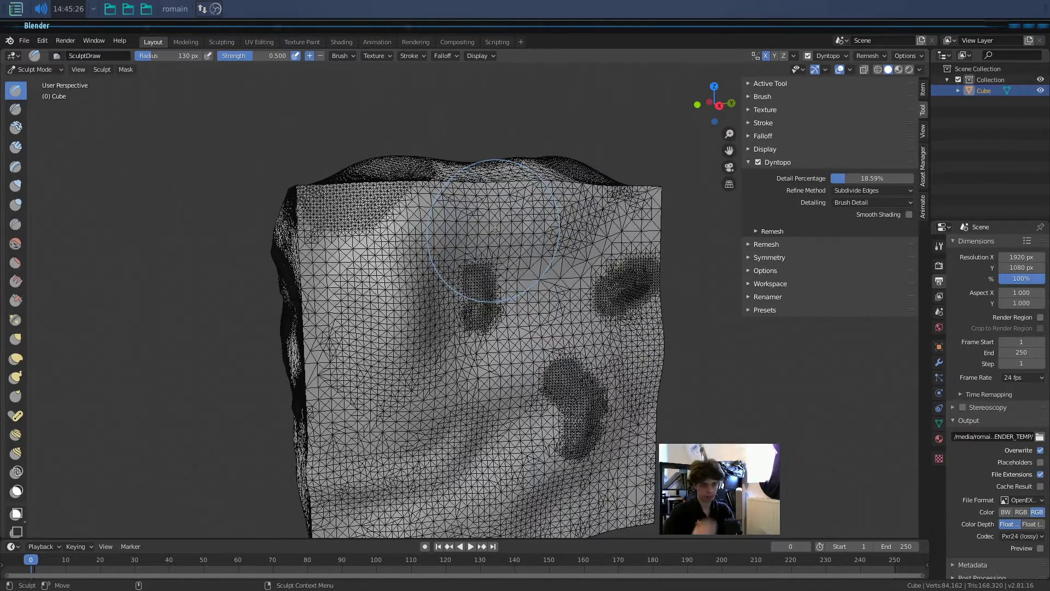
- Switch the detailing mode to Manual Detail and sample the resolution from the mesh near the small dense patch
{"action": "left_click", "coordinate": [865, 202]}
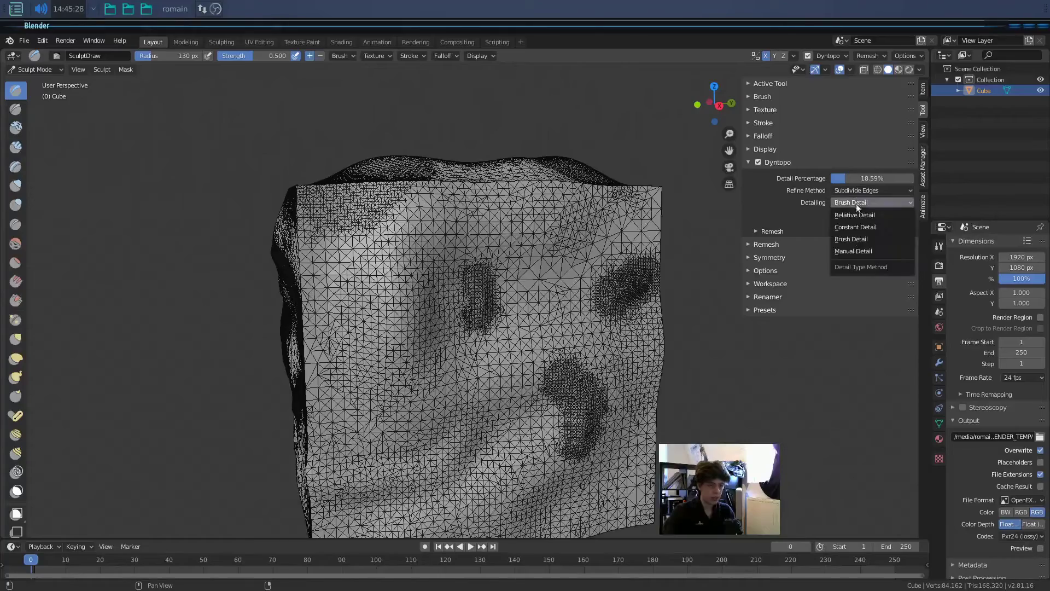
{"action": "left_click", "coordinate": [860, 253]}
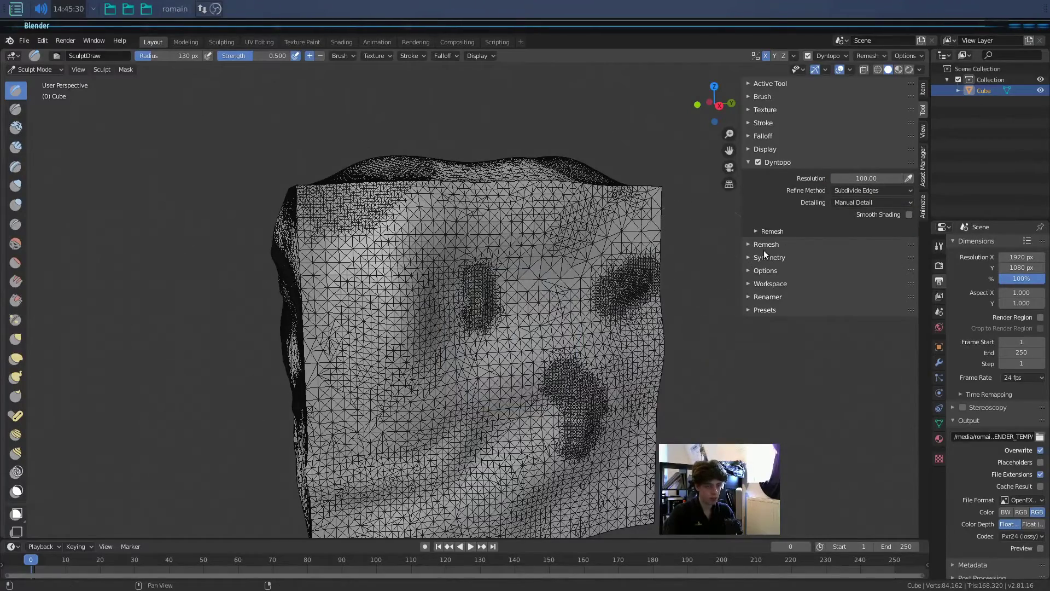
{"action": "middle_click_drag", "start_coordinate": [719, 239], "coordinate": [722, 248]}
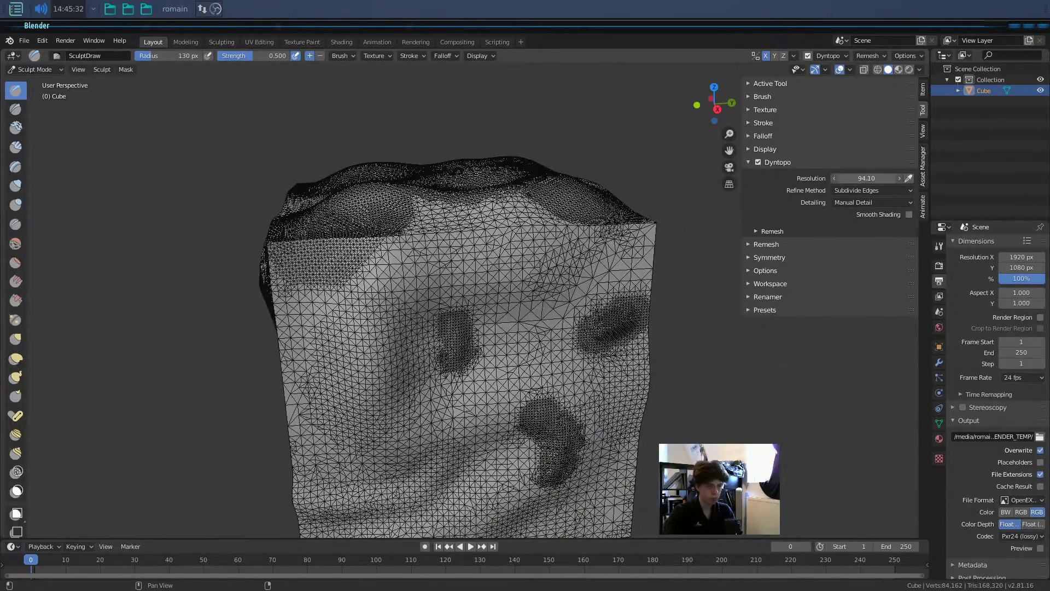
{"action": "left_click_drag", "start_coordinate": [866, 179], "coordinate": [886, 179]}
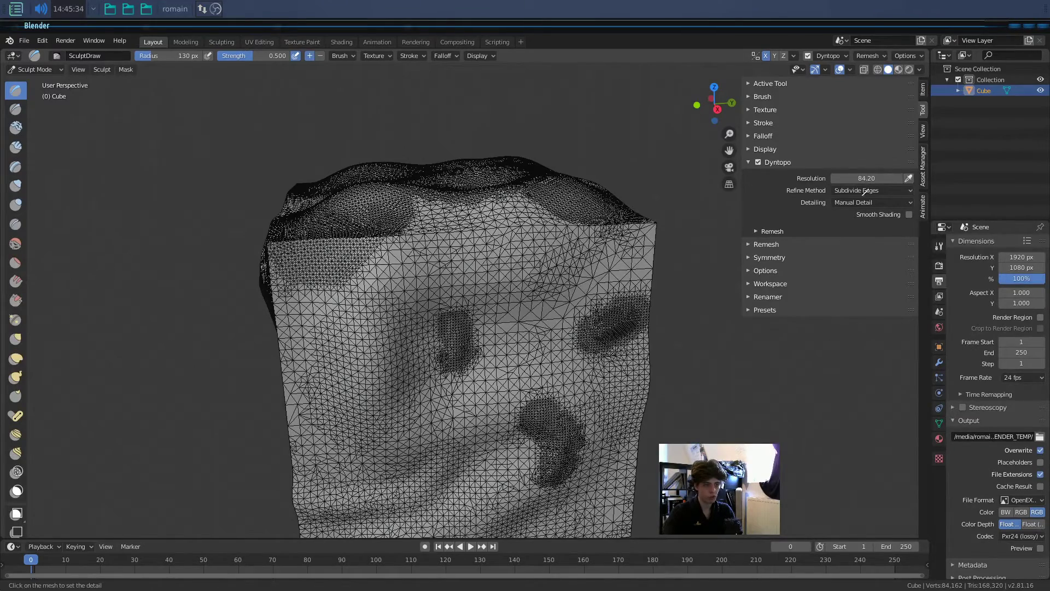
{"action": "left_click", "coordinate": [465, 317]}
- Reduce the brush radius to 61 px and sculpt winding strokes around the small dense patch in Manual Detail mode
{"action": "scroll", "coordinate": [537, 321], "scroll_direction": "up", "scroll_amount": 3}
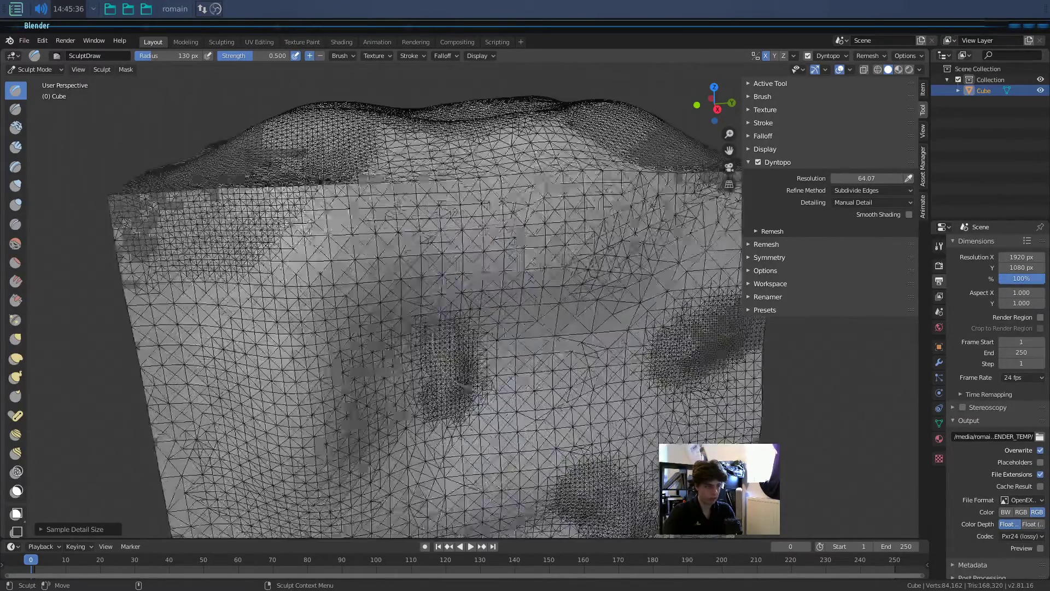
{"action": "key", "text": "f"}
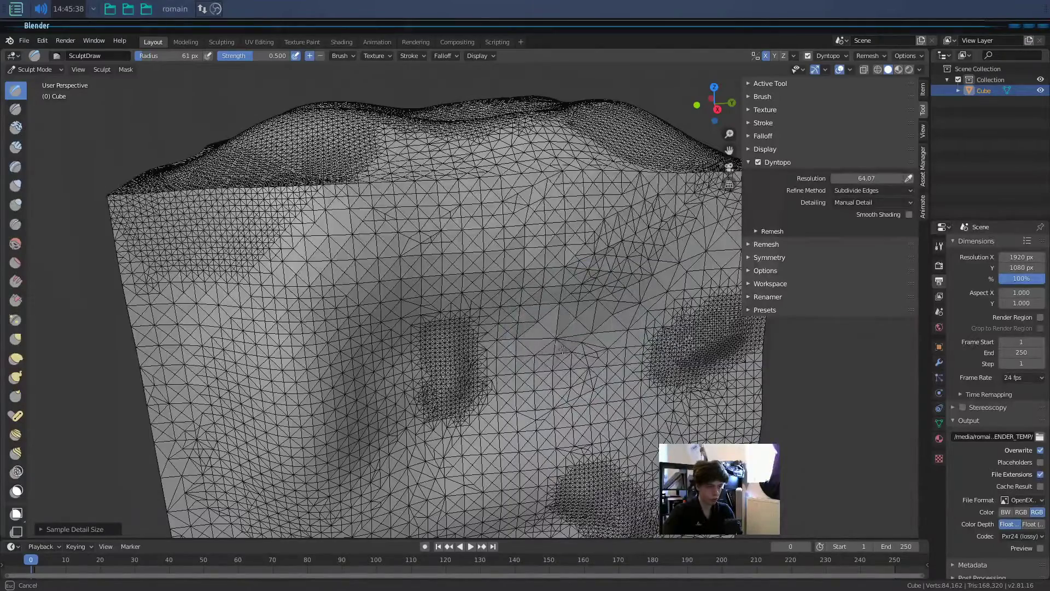
{"action": "mouse_move", "coordinate": [618, 416]}
{"action": "left_mouse_down"}
{"action": "mouse_move", "coordinate": [328, 470]}
{"action": "mouse_move", "coordinate": [235, 328]}
{"action": "mouse_move", "coordinate": [372, 410]}
{"action": "mouse_move", "coordinate": [446, 383]}
{"action": "mouse_move", "coordinate": [372, 307]}
{"action": "mouse_move", "coordinate": [383, 241]}
{"action": "mouse_move", "coordinate": [460, 339]}
{"action": "left_mouse_up"}
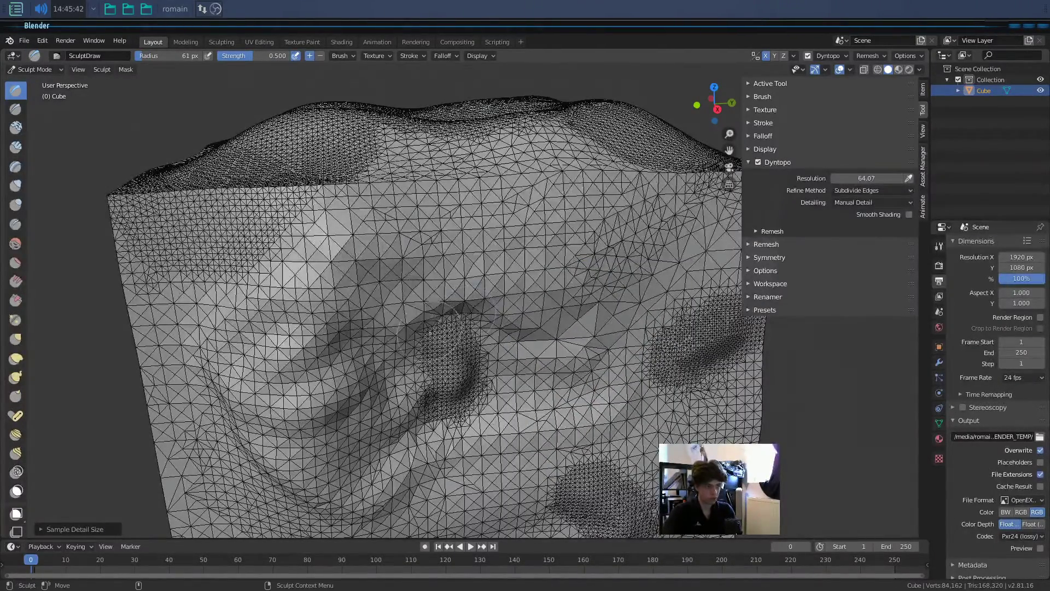
{"action": "scroll", "coordinate": [459, 339], "scroll_direction": "down", "scroll_amount": 3}
- Sculpt further strokes on both sides of the cube's vertical edge, lowering the Manual Detail resolution to 9.27
{"action": "middle_click_drag", "start_coordinate": [459, 340], "coordinate": [743, 234]}
{"action": "left_click_drag", "start_coordinate": [866, 178], "coordinate": [877, 178]}
{"action": "mouse_move", "coordinate": [468, 280]}
{"action": "left_mouse_down"}
{"action": "mouse_move", "coordinate": [383, 300]}
{"action": "mouse_move", "coordinate": [352, 411]}
{"action": "mouse_move", "coordinate": [273, 307]}
{"action": "left_mouse_up"}
{"action": "left_click_drag", "start_coordinate": [866, 179], "coordinate": [856, 179]}
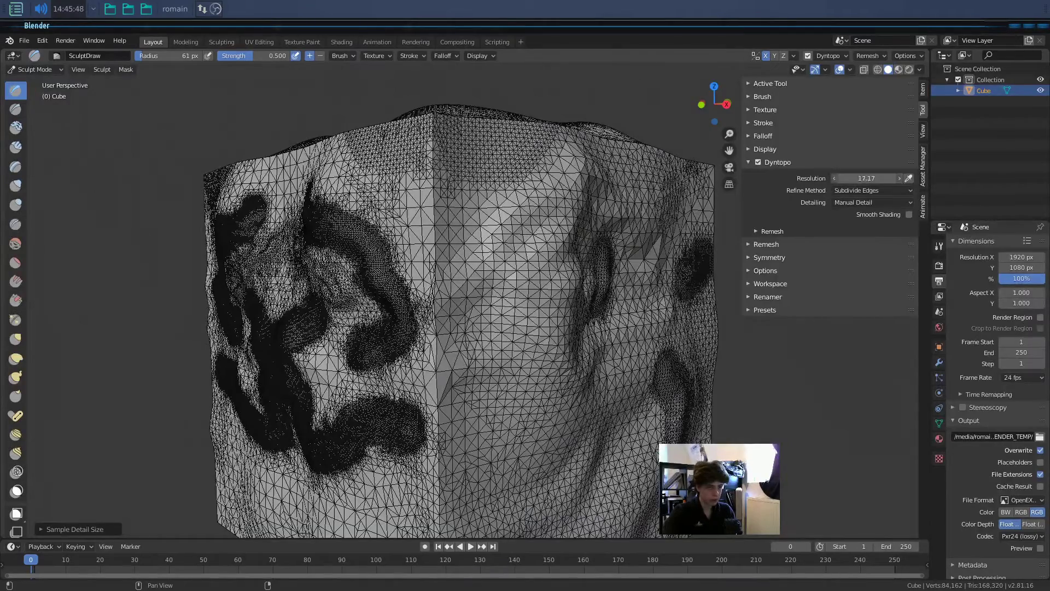
{"action": "mouse_move", "coordinate": [607, 262]}
{"action": "left_mouse_down"}
{"action": "mouse_move", "coordinate": [495, 235]}
{"action": "mouse_move", "coordinate": [440, 306]}
{"action": "mouse_move", "coordinate": [479, 469]}
{"action": "left_mouse_up"}
{"action": "middle_click_drag", "start_coordinate": [481, 469], "coordinate": [492, 212], "text": "alt"}
- Switch to Chrome and review the detail types, resolution and refine methods on the Blender manual's Dyntopo page
{"action": "key", "text": "alt+Tab"}
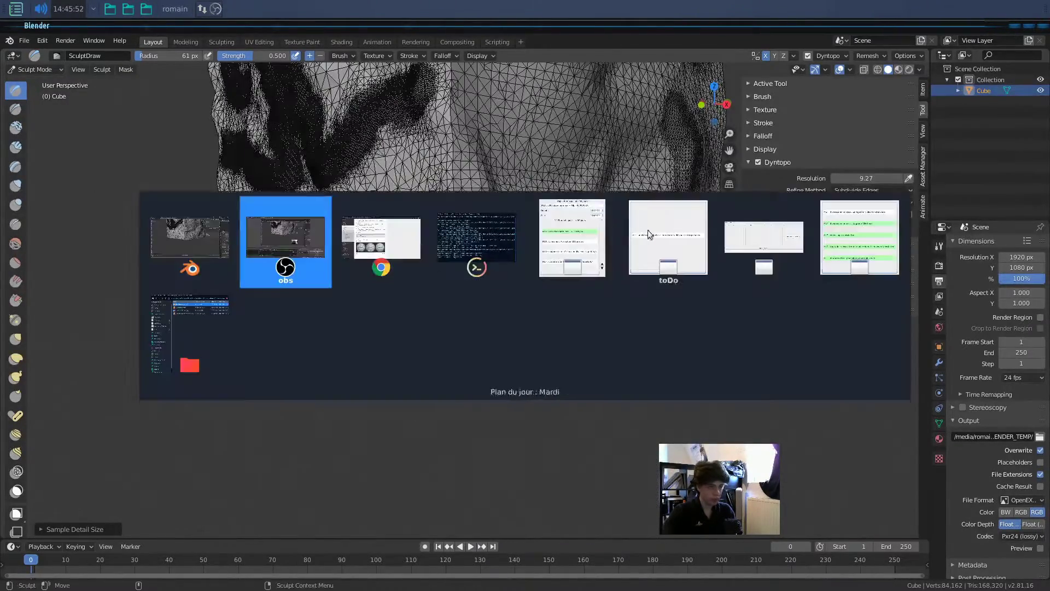
{"action": "left_click", "coordinate": [363, 247]}
{"action": "scroll", "coordinate": [325, 288], "scroll_direction": "up", "scroll_amount": 7}
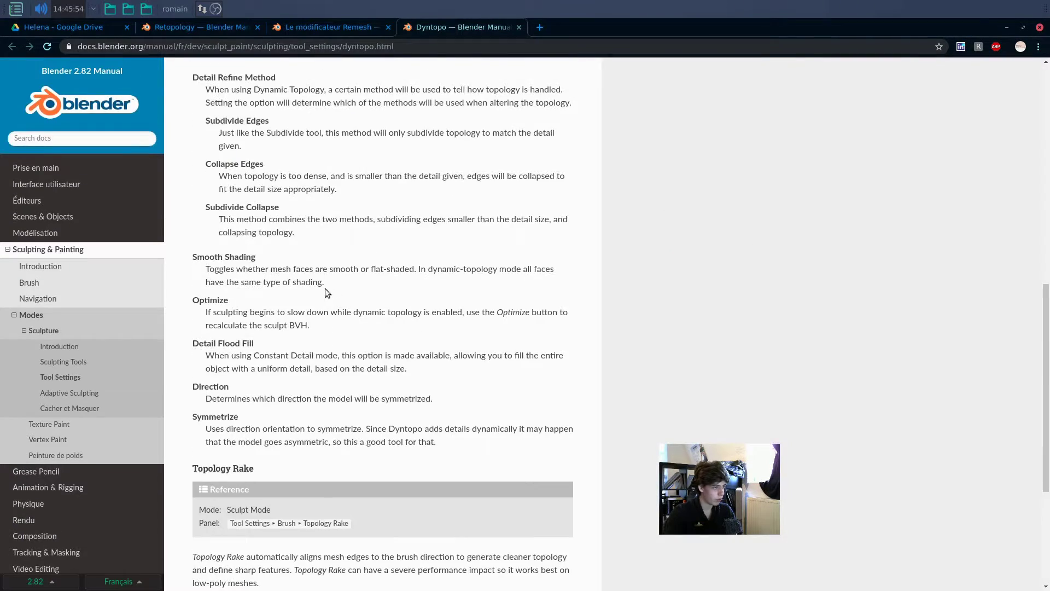
{"action": "scroll", "coordinate": [300, 293], "scroll_direction": "down", "scroll_amount": 2}
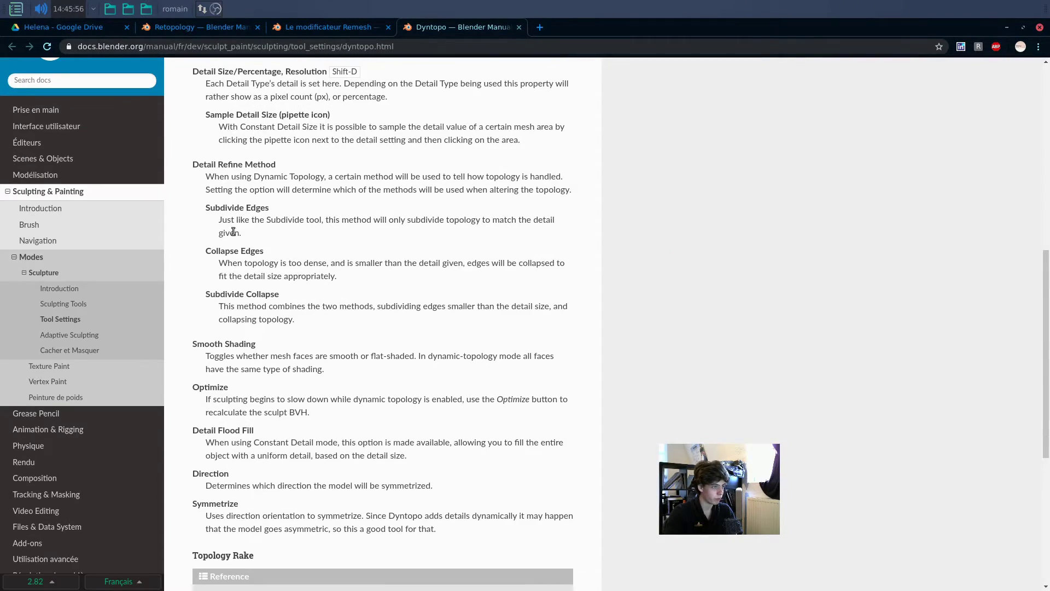
{"action": "scroll", "coordinate": [234, 231], "scroll_direction": "up", "scroll_amount": 3}
{"action": "scroll", "coordinate": [244, 175], "scroll_direction": "down", "scroll_amount": 3}
{"action": "scroll", "coordinate": [240, 176], "scroll_direction": "up", "scroll_amount": 6}
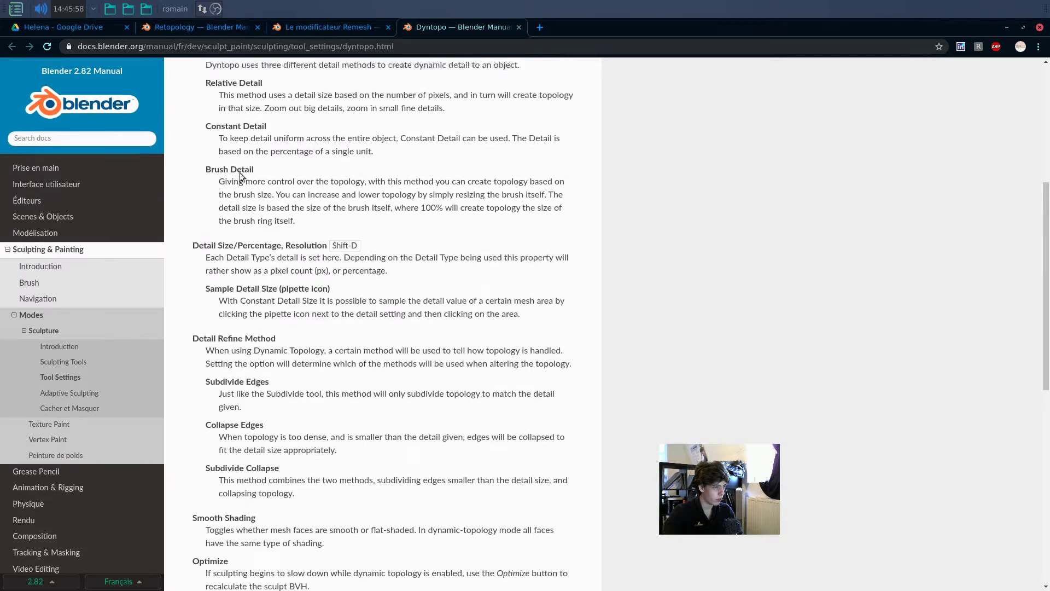
{"action": "scroll", "coordinate": [241, 176], "scroll_direction": "up", "scroll_amount": 3}
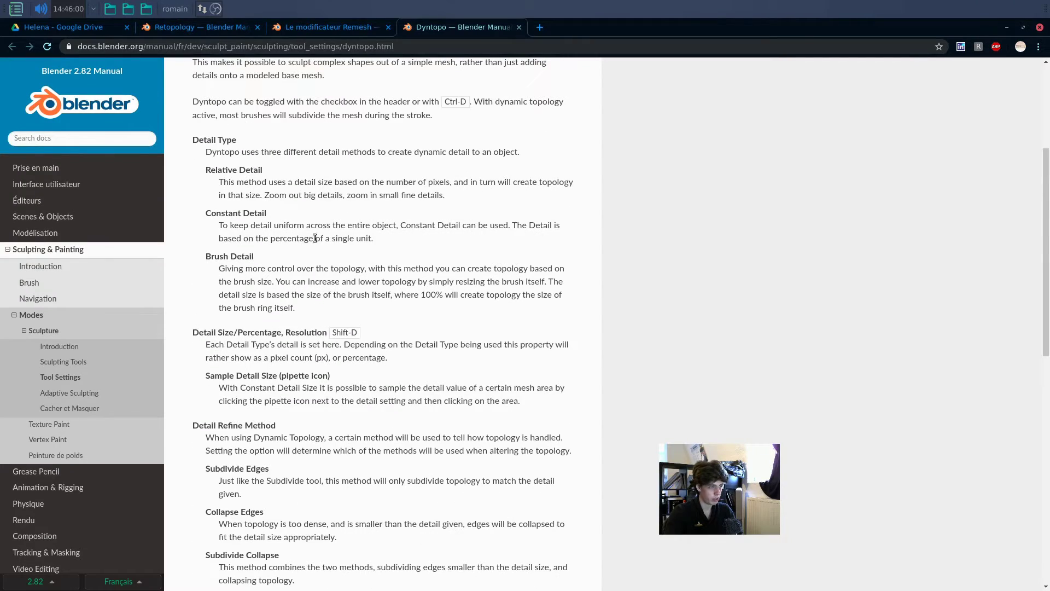
{"action": "scroll", "coordinate": [314, 238], "scroll_direction": "up", "scroll_amount": 5}
{"action": "scroll", "coordinate": [307, 287], "scroll_direction": "down", "scroll_amount": 1}
- Switch back to Blender and set the Dyntopo detailing mode to Relative Detail
{"action": "key", "text": "alt+Tab"}
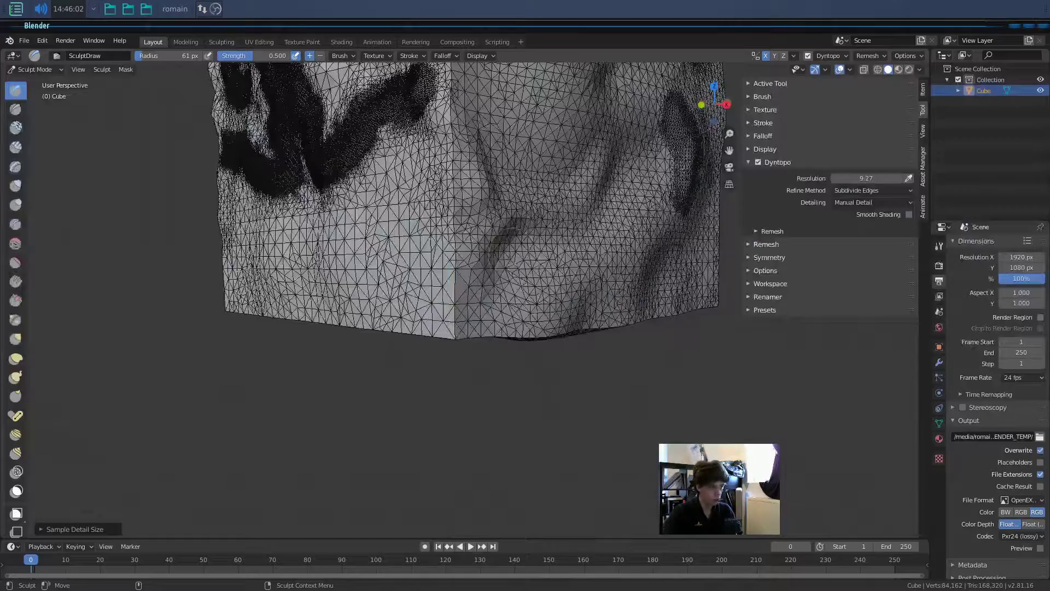
{"action": "middle_click_drag", "start_coordinate": [523, 281], "coordinate": [469, 327]}
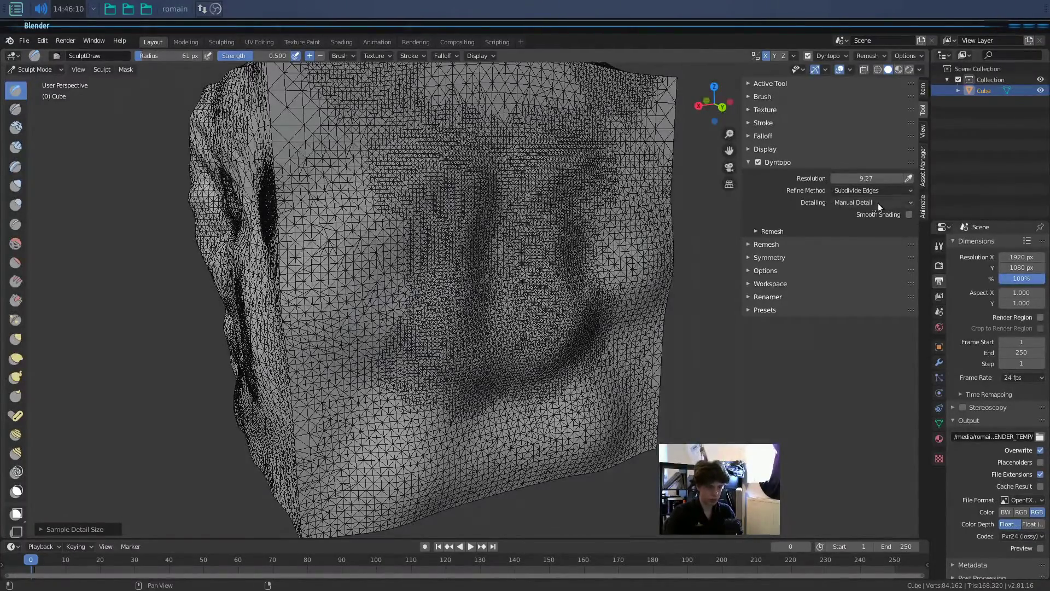
{"action": "middle_click_drag", "start_coordinate": [580, 280], "coordinate": [490, 346]}
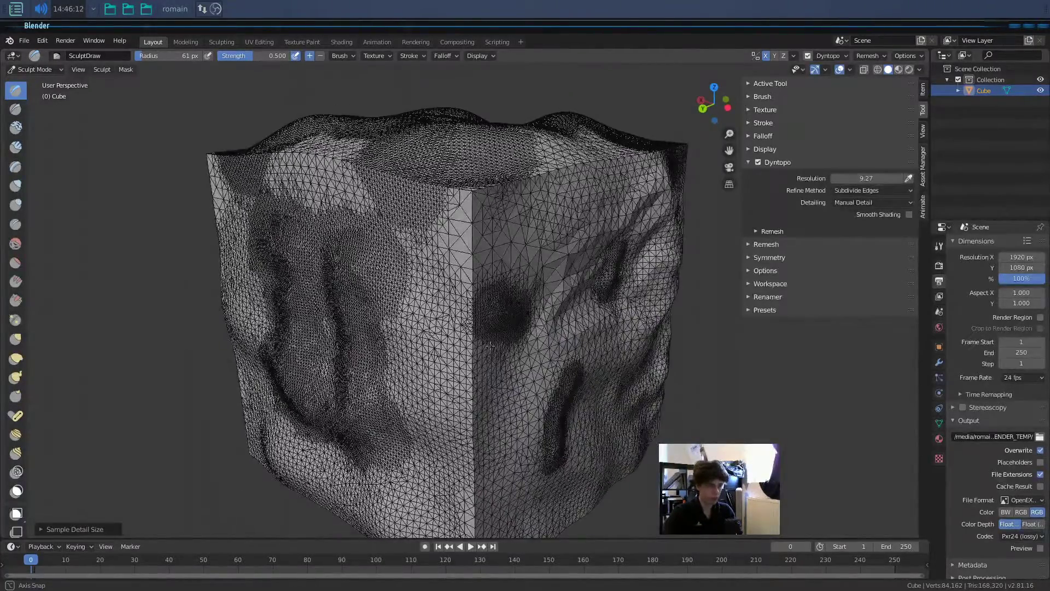
{"action": "left_click", "coordinate": [866, 190]}
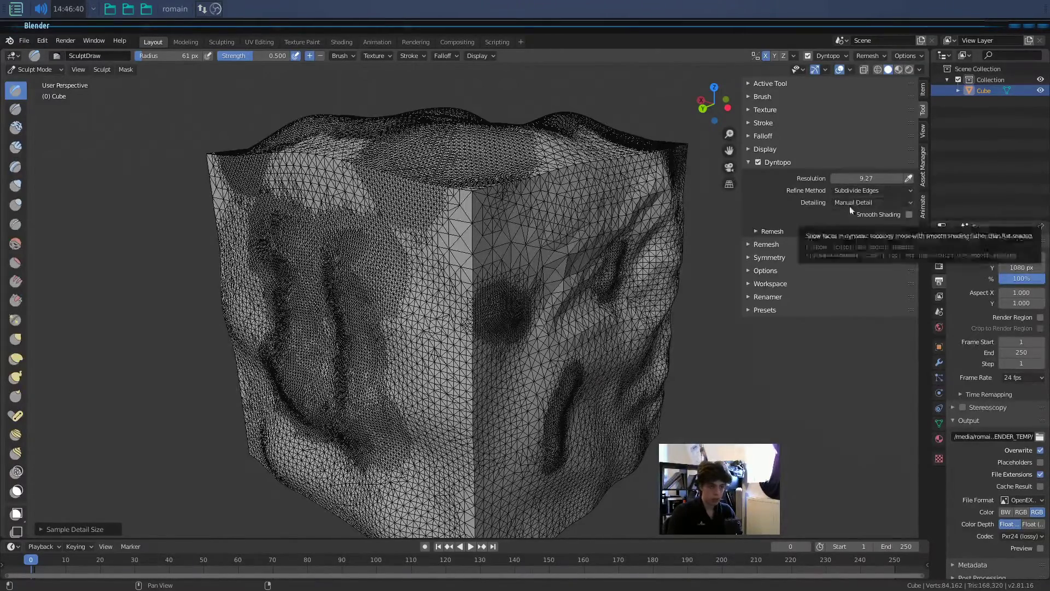
{"action": "left_click", "coordinate": [881, 202]}
{"action": "left_click", "coordinate": [874, 213]}
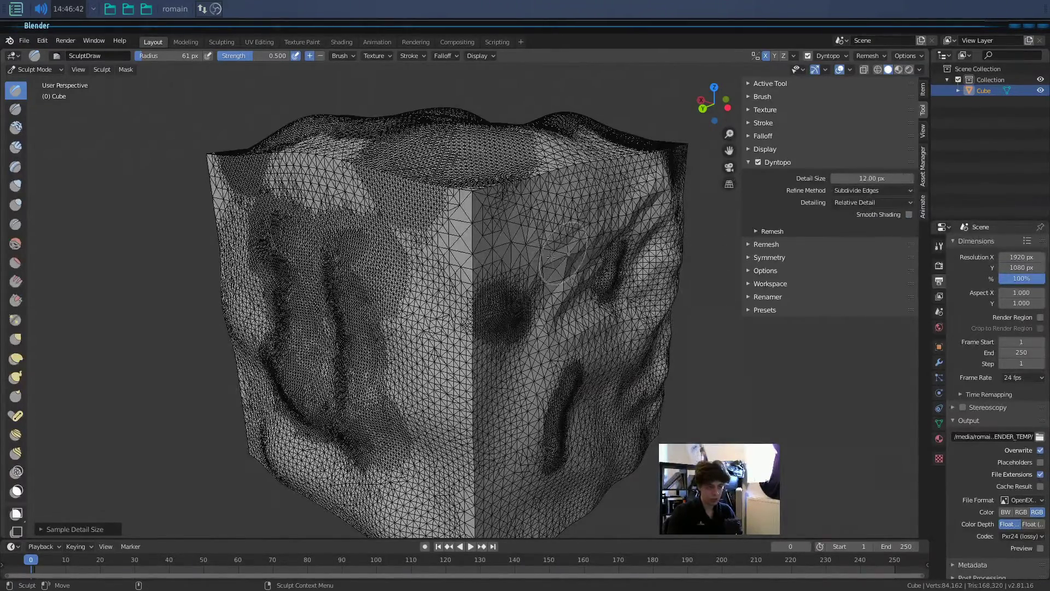
{"action": "scroll", "coordinate": [540, 294], "scroll_direction": "up", "scroll_amount": 8}
{"action": "scroll", "coordinate": [540, 293], "scroll_direction": "down", "scroll_amount": 8}
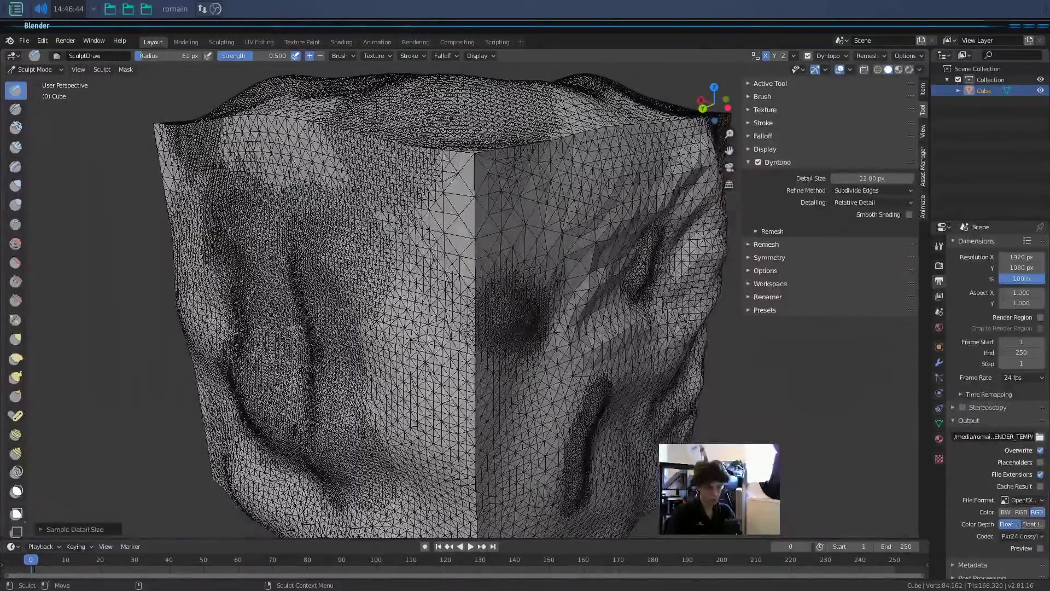
- Switch the detailing mode to Constant Detail and set its resolution to 90.38
{"action": "left_click", "coordinate": [875, 202]}
{"action": "left_click", "coordinate": [869, 214]}
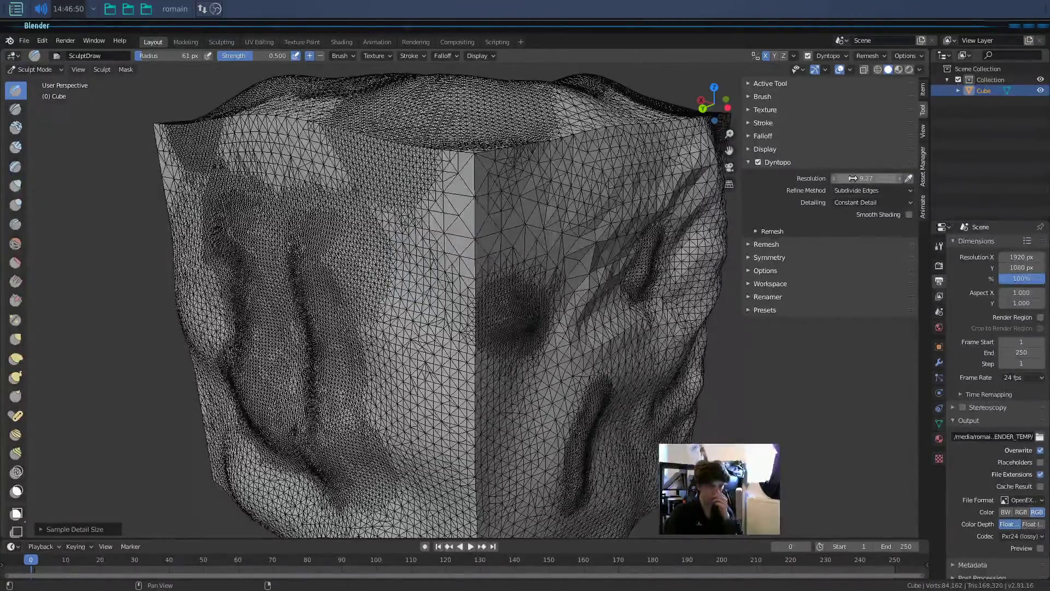
{"action": "left_click_drag", "start_coordinate": [892, 179], "coordinate": [913, 179]}
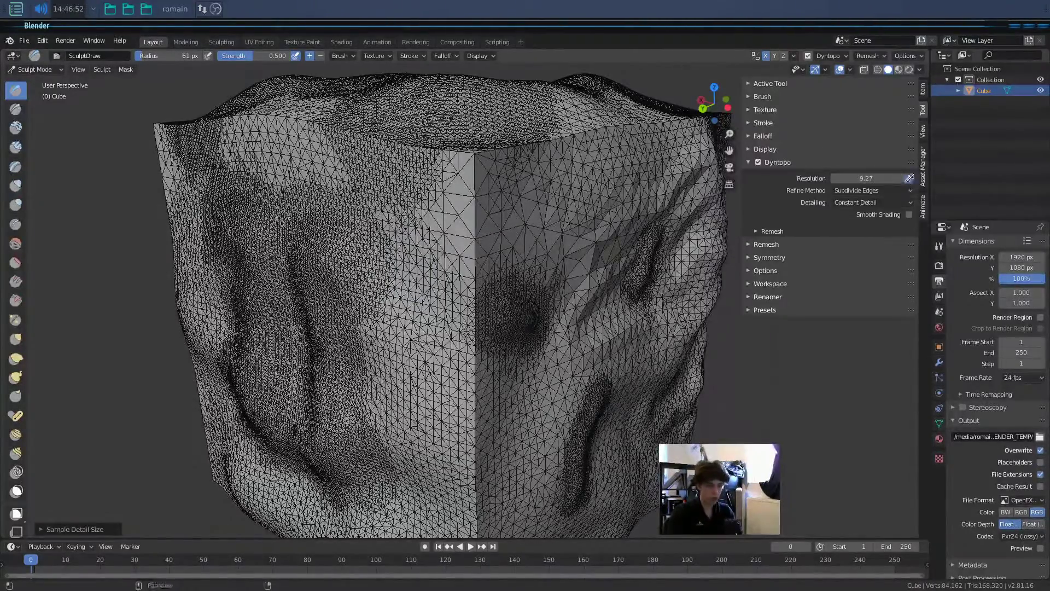
- Expand the Dyntopo Remesh options while switching the detailing mode to Brush Detail and back to Constant Detail
{"action": "left_click", "coordinate": [867, 202]}
{"action": "left_click", "coordinate": [870, 244]}
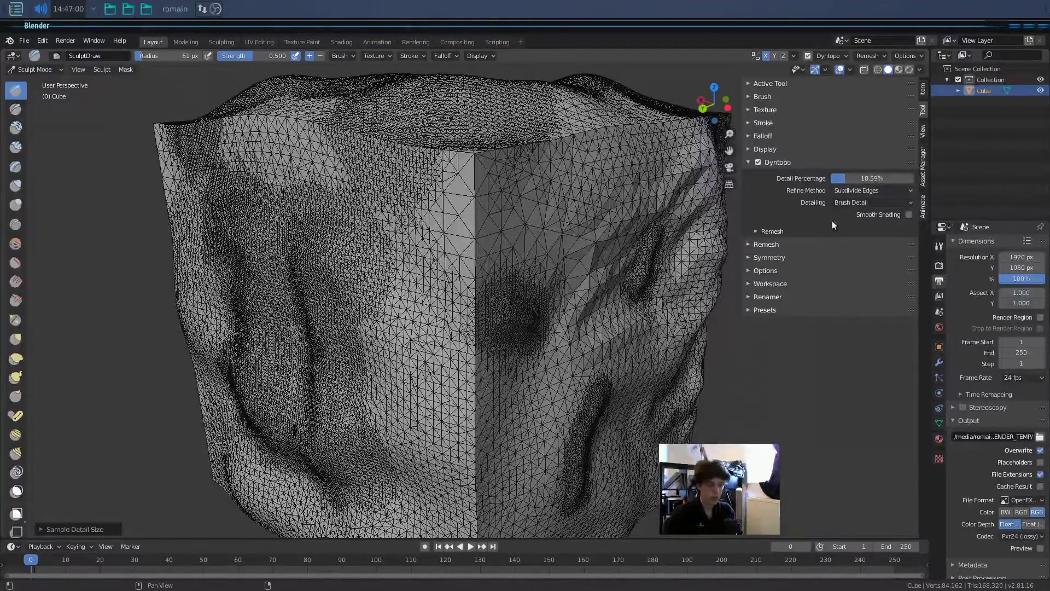
{"action": "left_click", "coordinate": [771, 231]}
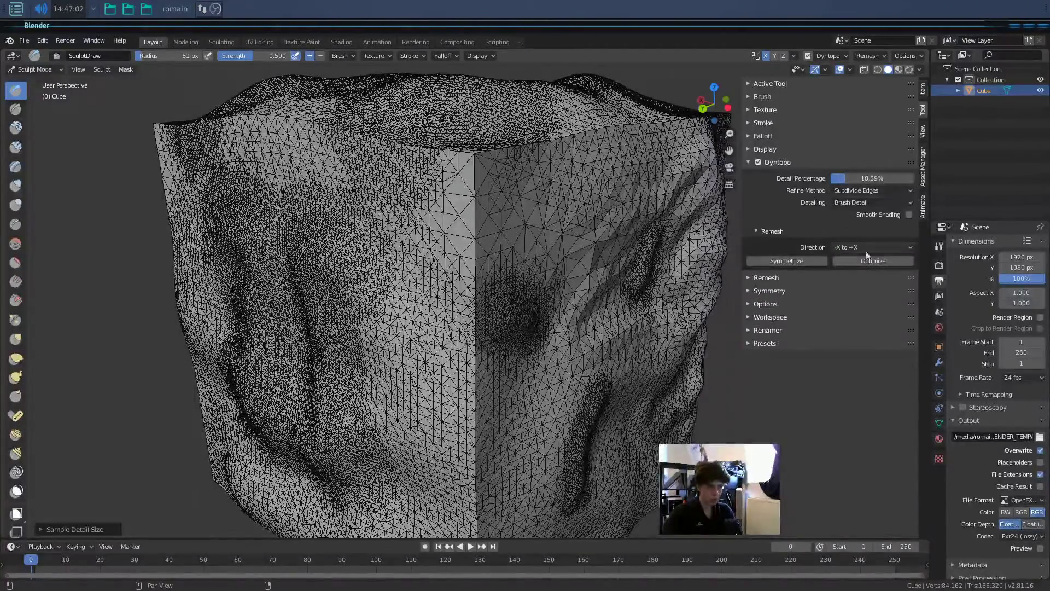
{"action": "left_click", "coordinate": [868, 201]}
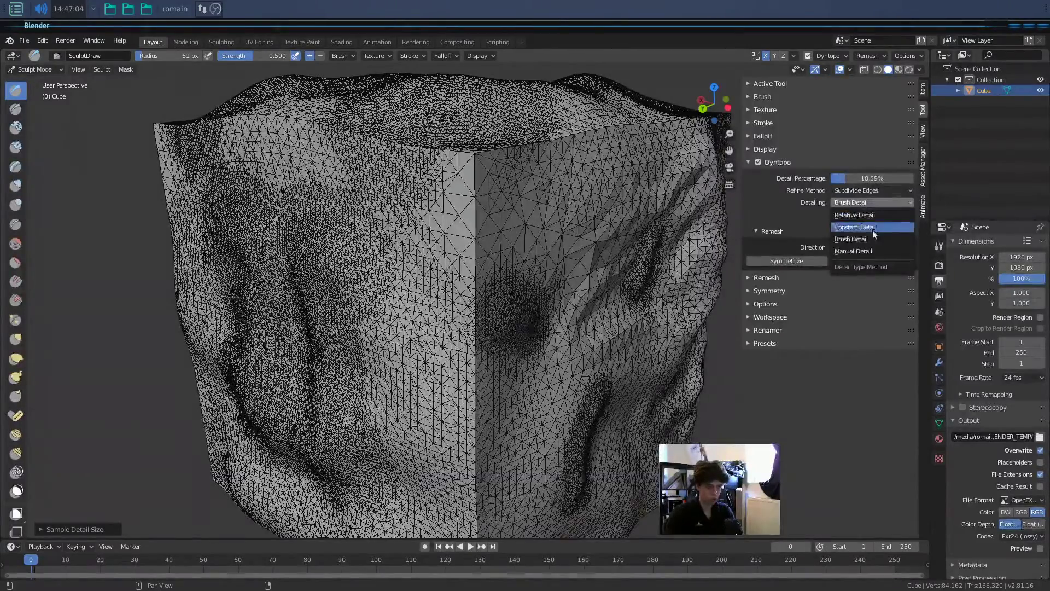
{"action": "left_click", "coordinate": [870, 225]}
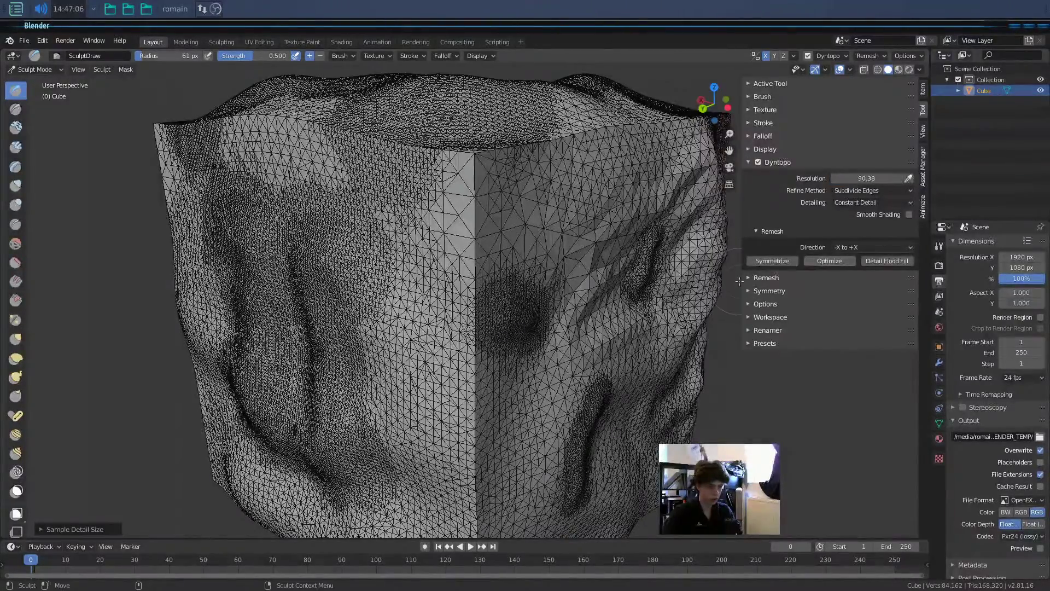
- Widen the sidebar holding the Dyntopo settings and run Optimize on the sculpted cube
{"action": "left_click_drag", "start_coordinate": [740, 282], "coordinate": [694, 275]}
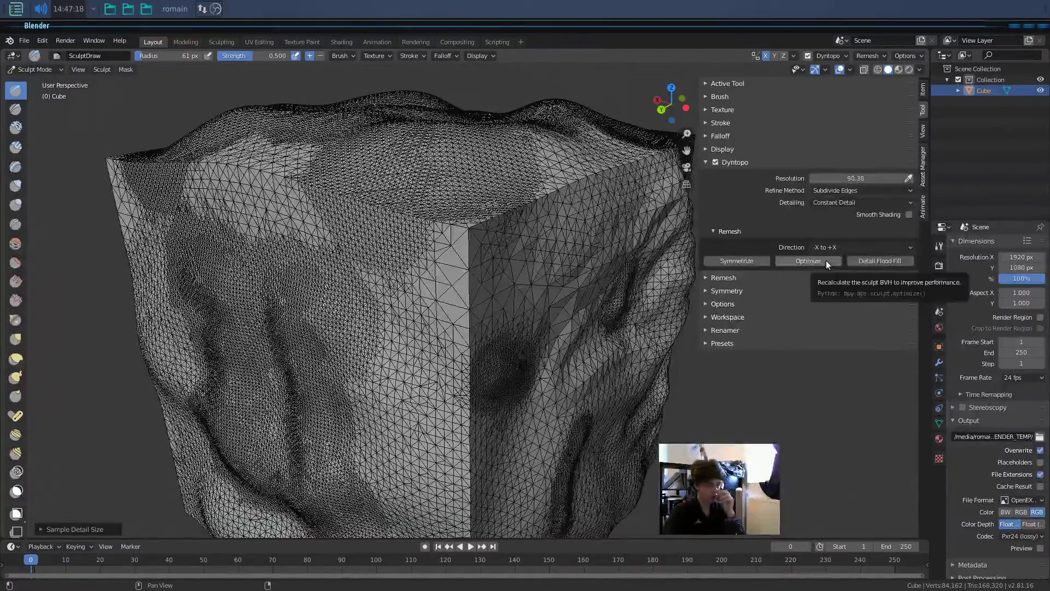
{"action": "mouse_move", "coordinate": [481, 307]}
{"action": "middle_mouse_down"}
{"action": "mouse_move", "coordinate": [493, 316]}
{"action": "mouse_move", "coordinate": [329, 225]}
{"action": "middle_mouse_up"}
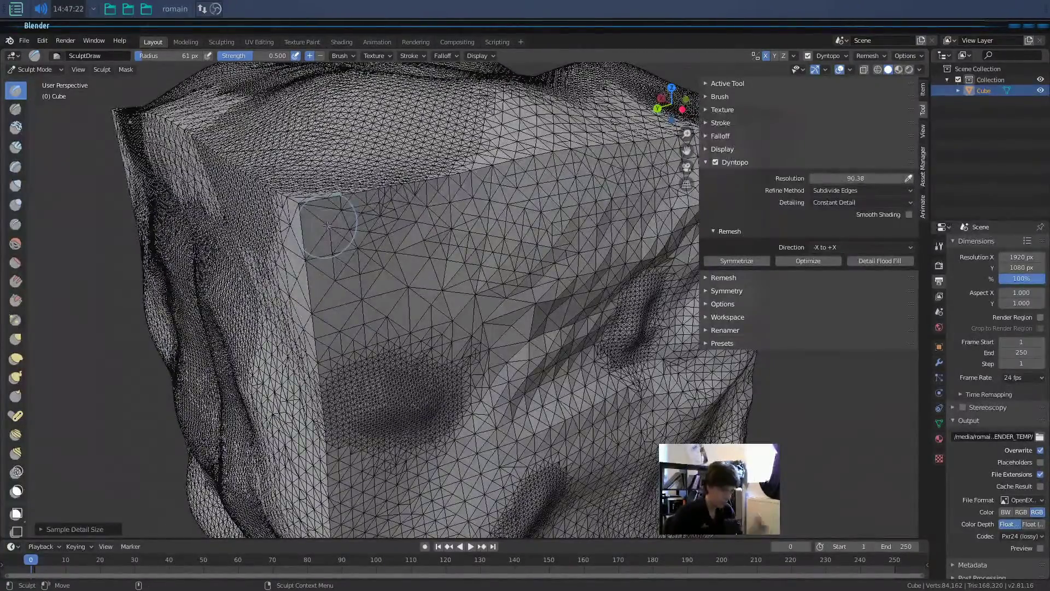
{"action": "left_click", "coordinate": [816, 261]}
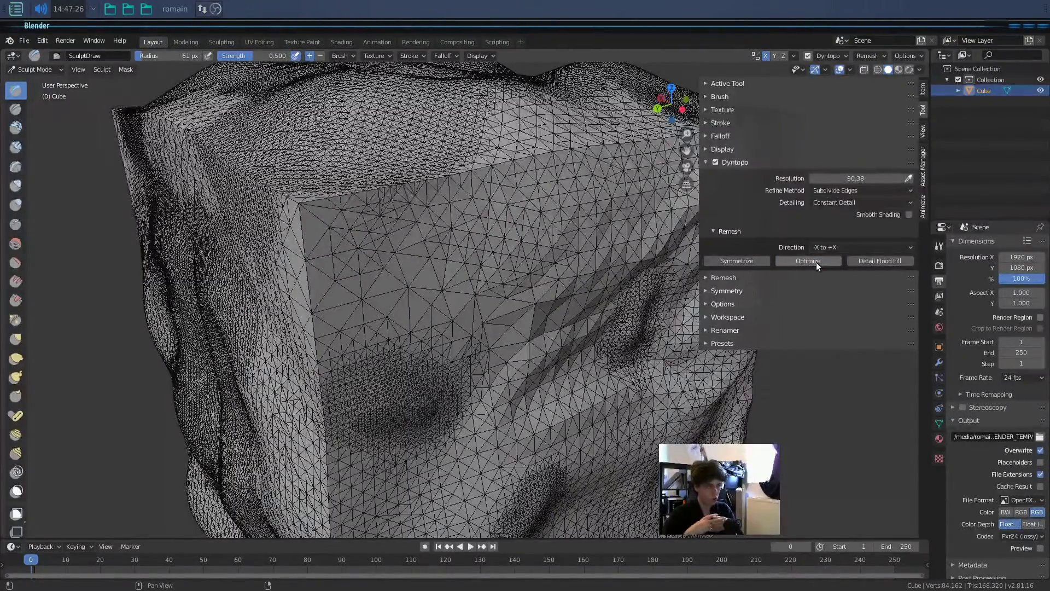
- Switch to Chrome and search Google for "bvh blender" in a new tab
{"action": "key", "text": "alt+Tab"}
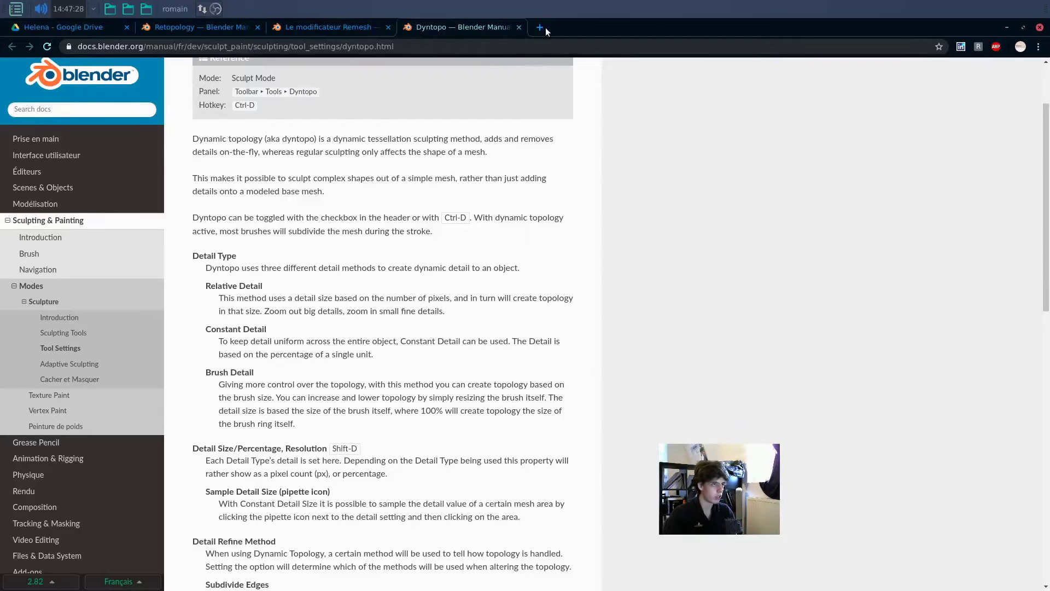
{"action": "left_click", "coordinate": [543, 28]}
{"action": "type", "text": "bvh$"}
{"action": "key", "text": "Return"}
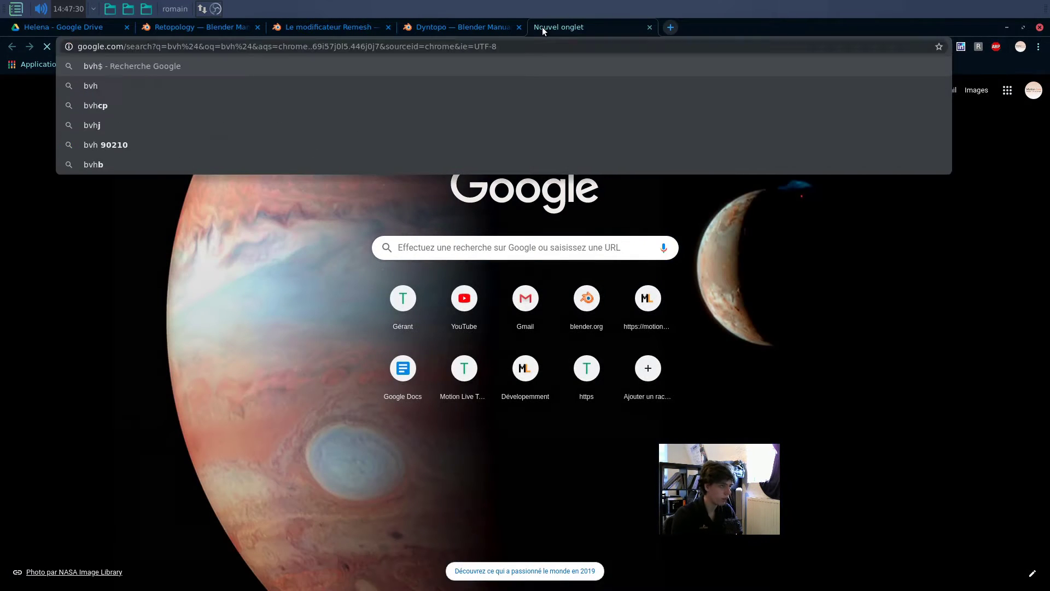
{"action": "left_click", "coordinate": [188, 81]}
{"action": "key", "text": "BackSpace"}
{"action": "type", "text": "blender"}
{"action": "key", "text": "Return"}
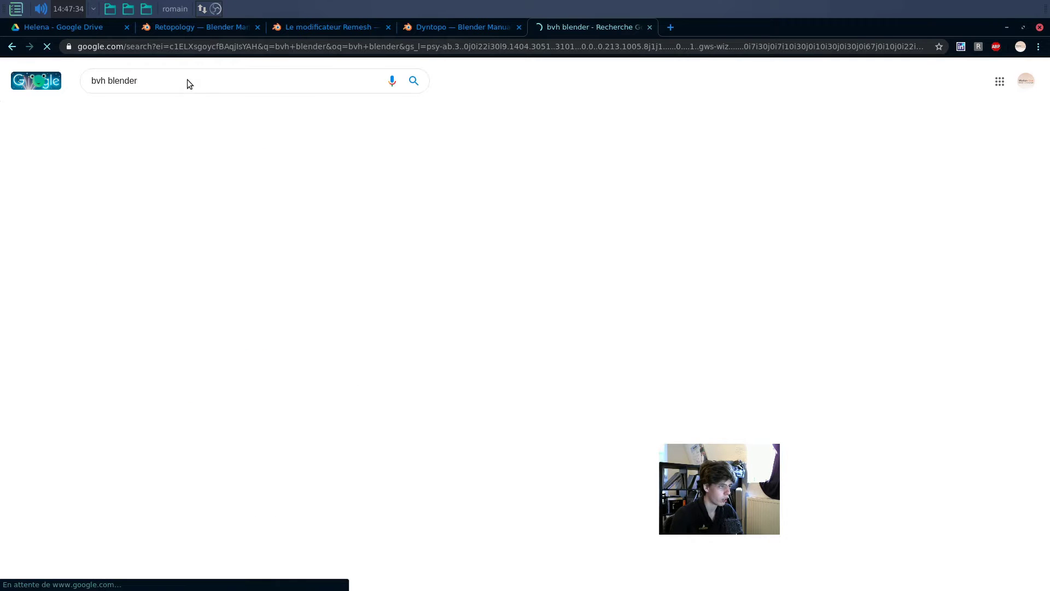
- Show the image results for "bvh blender", enlarge the static/dynamic BVH rabbit picture, and close the search tab after viewing it
{"action": "left_click", "coordinate": [200, 113]}
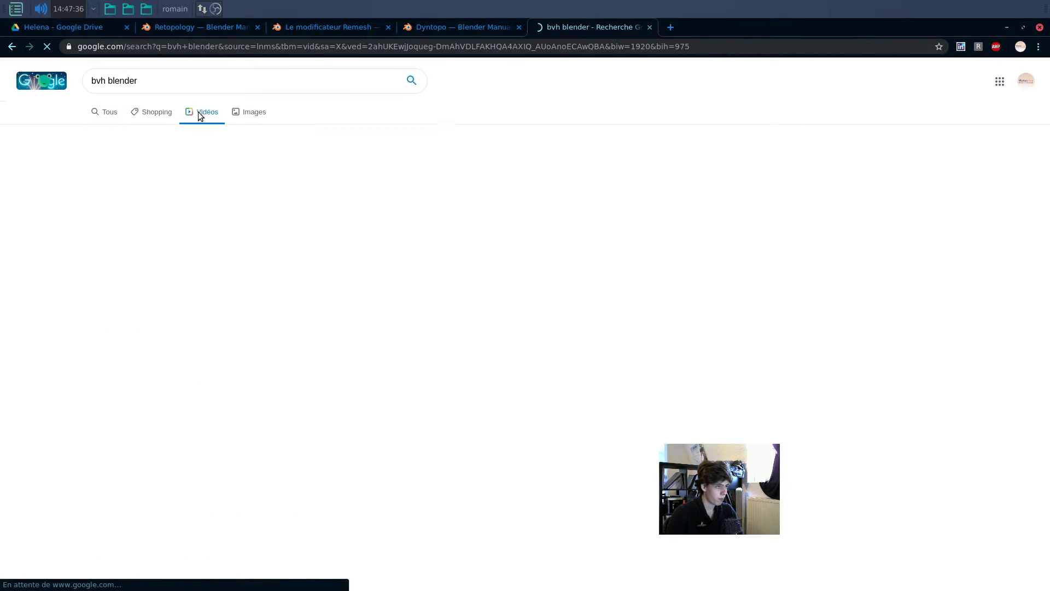
{"action": "left_click", "coordinate": [246, 112]}
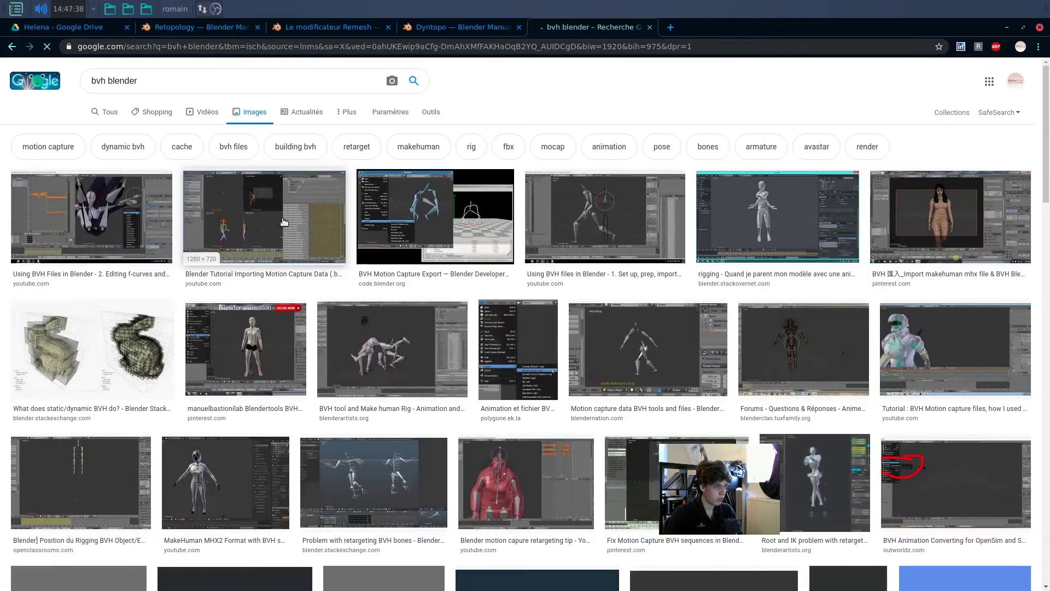
{"action": "scroll", "coordinate": [277, 216], "scroll_direction": "down", "scroll_amount": 2}
{"action": "left_click", "coordinate": [110, 311]}
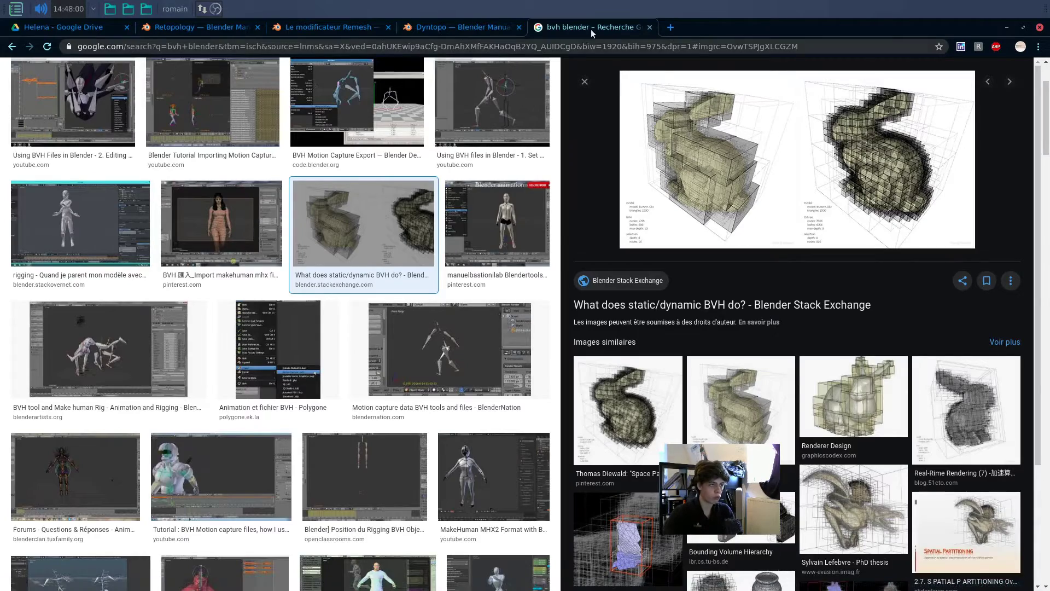
{"action": "left_click", "coordinate": [649, 27]}
- Switch to Blender, set the Constant Detail resolution to 20, and sculpt a short stroke on the cube's front face
{"action": "key", "text": "alt+Tab"}
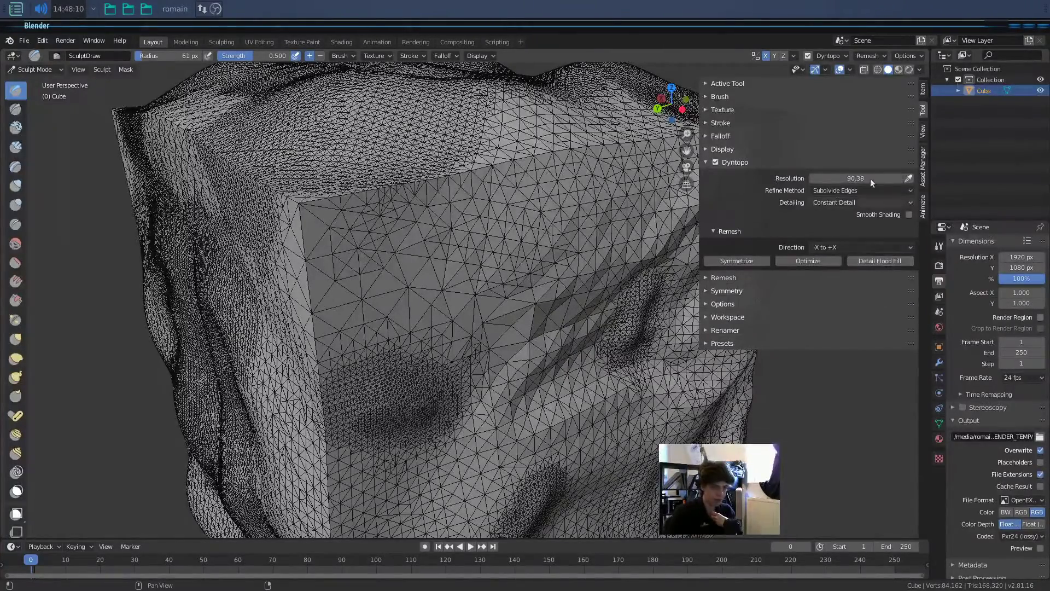
{"action": "left_click", "coordinate": [854, 180]}
{"action": "type", "text": "20"}
{"action": "key", "text": "Return"}
{"action": "mouse_move", "coordinate": [401, 305]}
{"action": "left_mouse_down"}
{"action": "mouse_move", "coordinate": [394, 282]}
{"action": "mouse_move", "coordinate": [410, 277]}
{"action": "mouse_move", "coordinate": [417, 293]}
{"action": "left_mouse_up"}
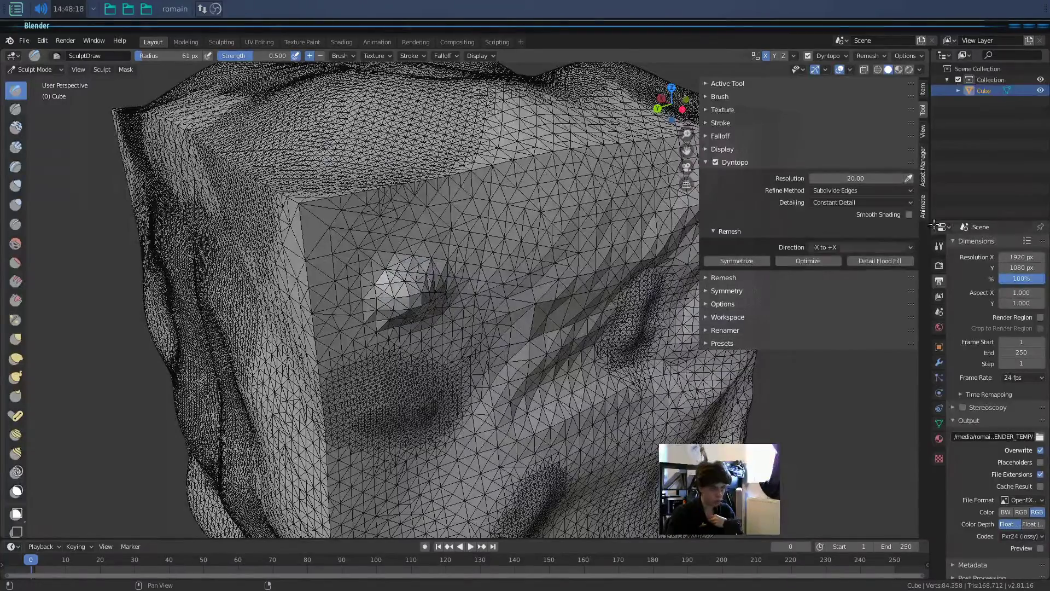
- Run Detail Flood Fill on the whole cube and inspect the resulting mesh from several sides
{"action": "left_click", "coordinate": [898, 260]}
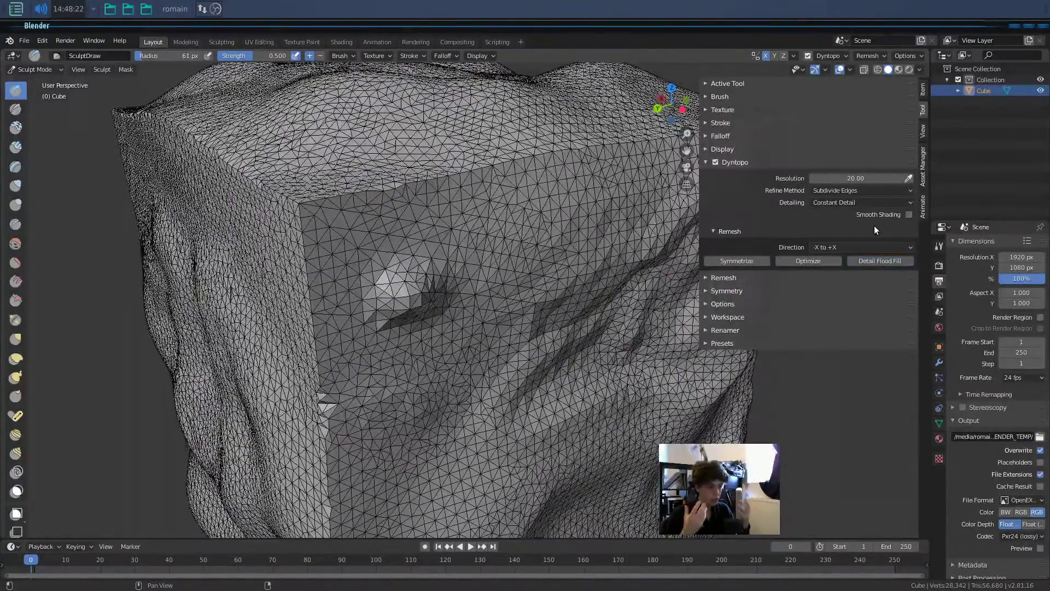
{"action": "mouse_move", "coordinate": [492, 285]}
{"action": "middle_mouse_down"}
{"action": "mouse_move", "coordinate": [533, 281]}
{"action": "mouse_move", "coordinate": [566, 295]}
{"action": "mouse_move", "coordinate": [613, 250]}
{"action": "middle_mouse_up"}
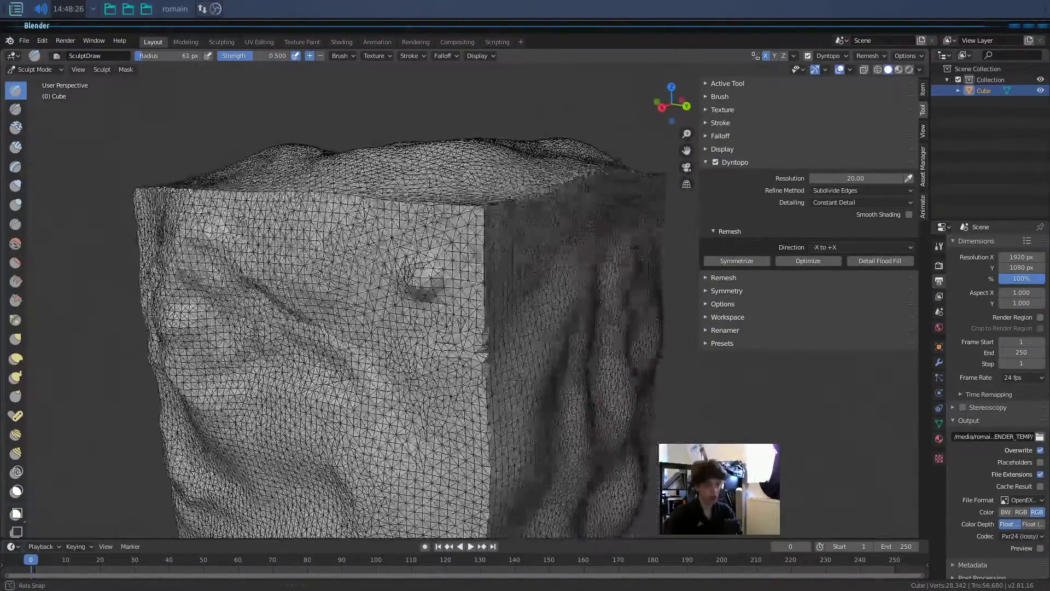
{"action": "mouse_move", "coordinate": [424, 252]}
{"action": "middle_mouse_down"}
{"action": "mouse_move", "coordinate": [379, 239]}
{"action": "mouse_move", "coordinate": [390, 237]}
{"action": "mouse_move", "coordinate": [356, 240]}
{"action": "middle_mouse_up"}
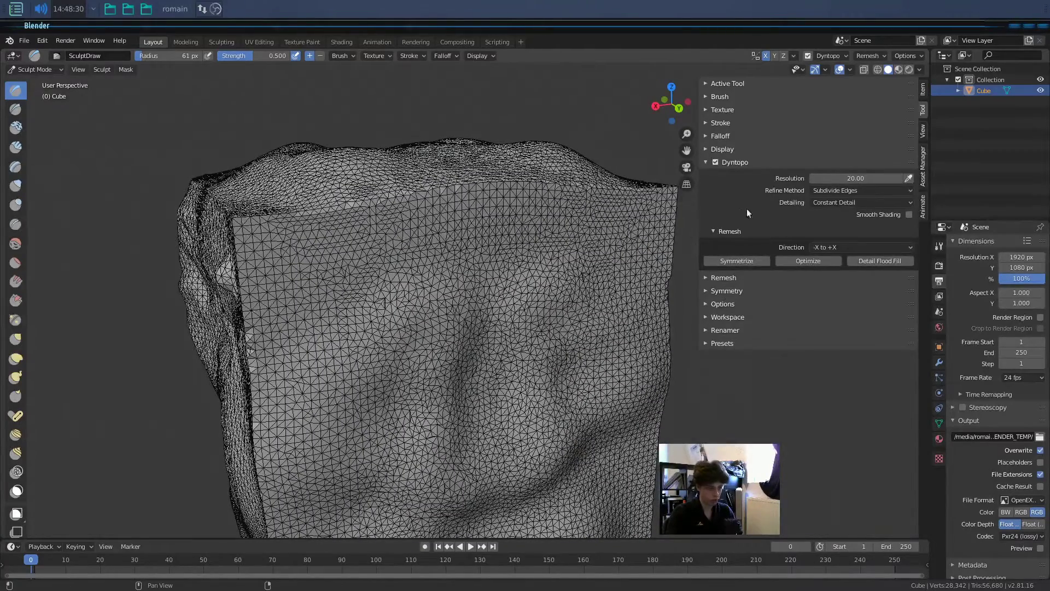
{"action": "middle_click_drag", "start_coordinate": [500, 248], "coordinate": [478, 333]}
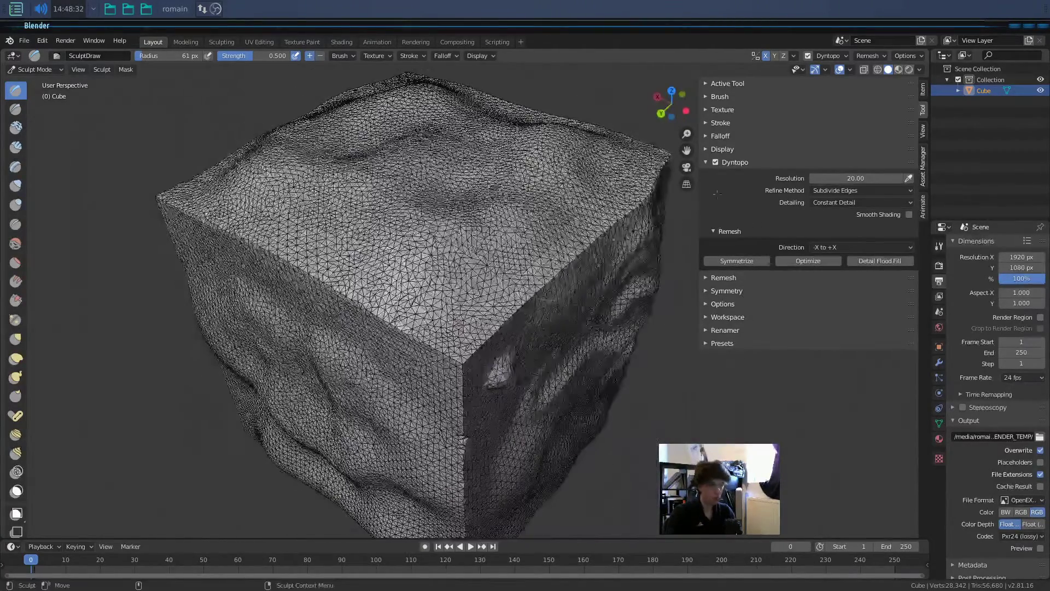
- Collapse the Dyntopo settings, turn dynamic topology off, and expand the sculpt Remesh settings
{"action": "left_click", "coordinate": [705, 163]}
{"action": "key", "text": "ctrl+d"}
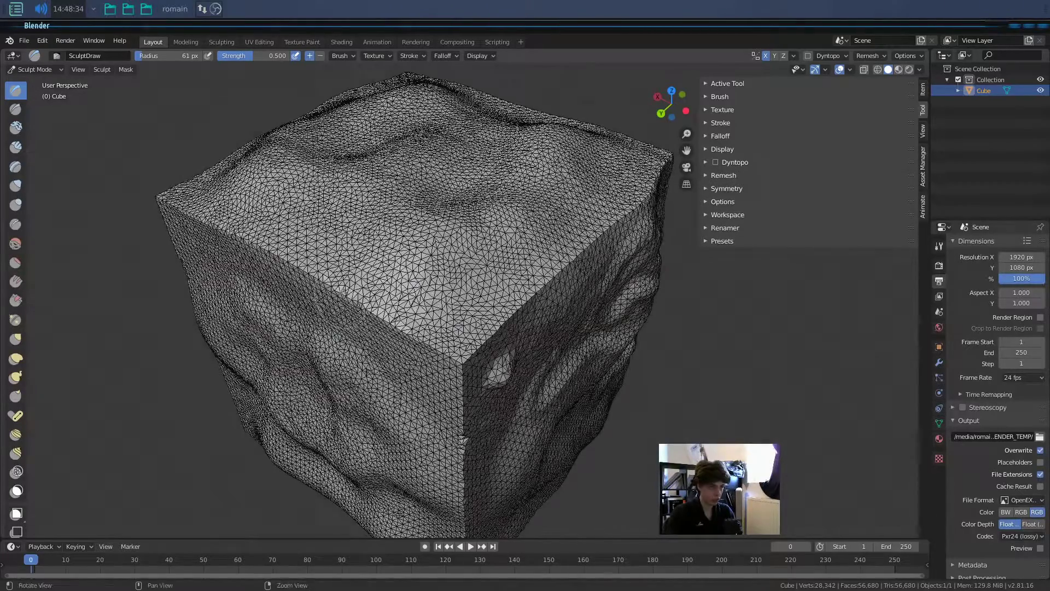
{"action": "middle_click_drag", "start_coordinate": [362, 330], "coordinate": [400, 262]}
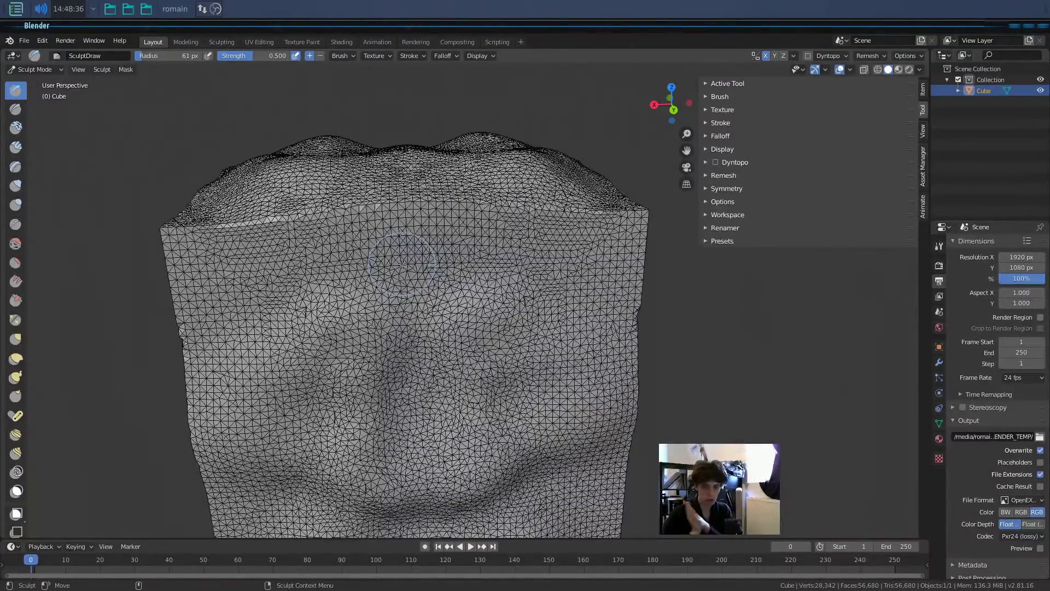
{"action": "left_click", "coordinate": [707, 175]}
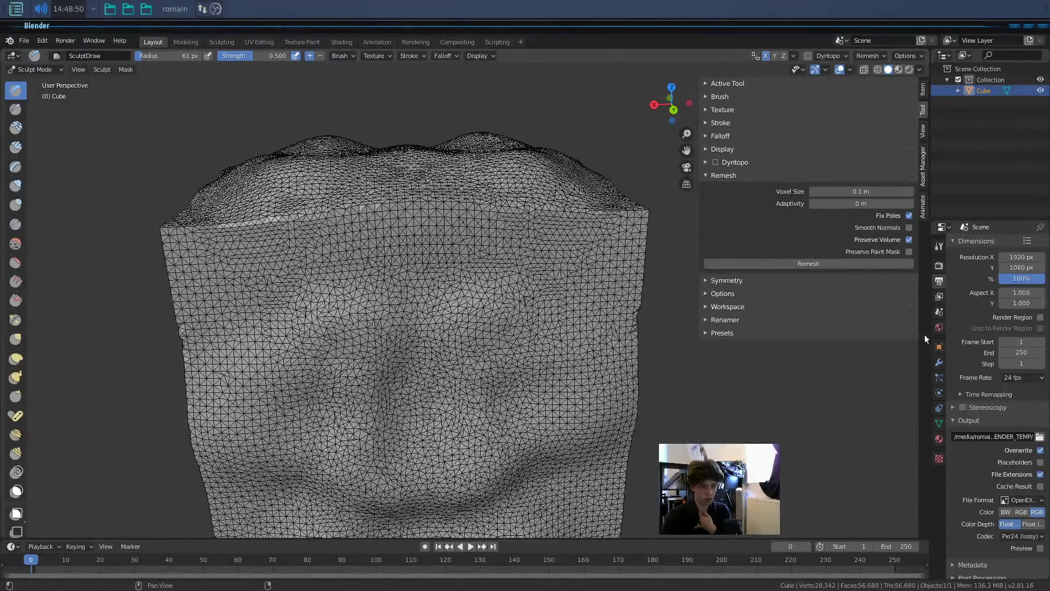
- Expand the Remesh settings in the cube's object data properties and adjust the width of the properties editor
{"action": "left_click_drag", "start_coordinate": [930, 335], "coordinate": [836, 382]}
{"action": "left_click", "coordinate": [844, 423]}
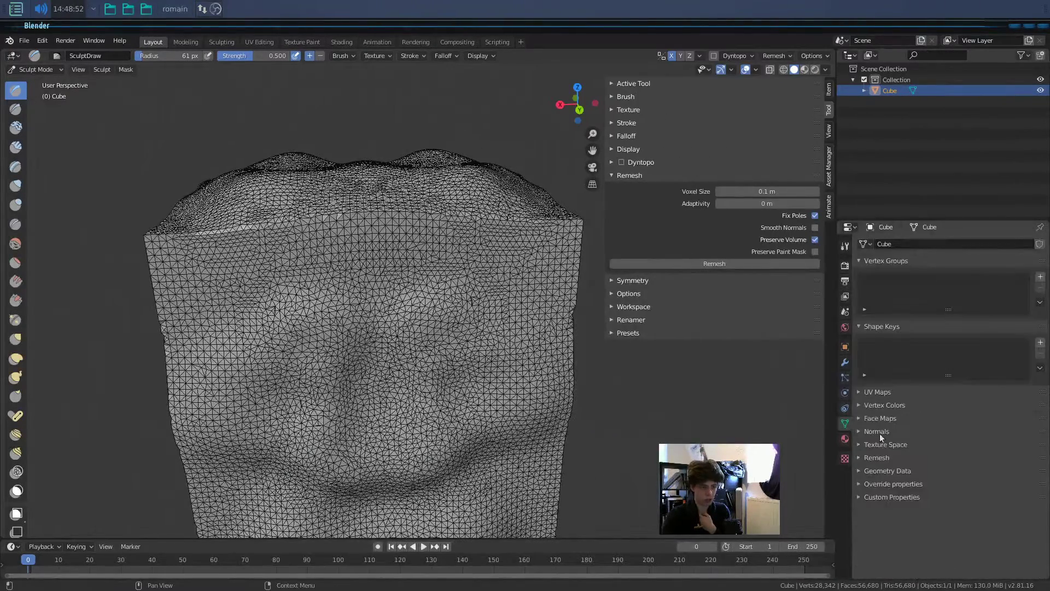
{"action": "left_click", "coordinate": [877, 458]}
{"action": "scroll", "coordinate": [904, 472], "scroll_direction": "down", "scroll_amount": 1}
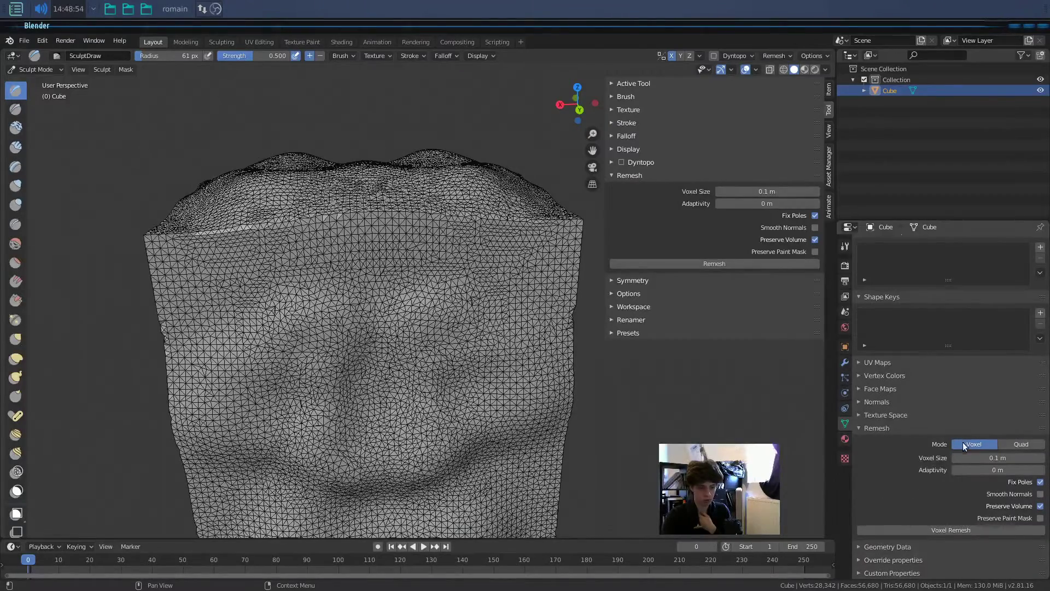
{"action": "left_click_drag", "start_coordinate": [839, 442], "coordinate": [900, 438]}
{"action": "middle_click_drag", "start_coordinate": [474, 376], "coordinate": [485, 337]}
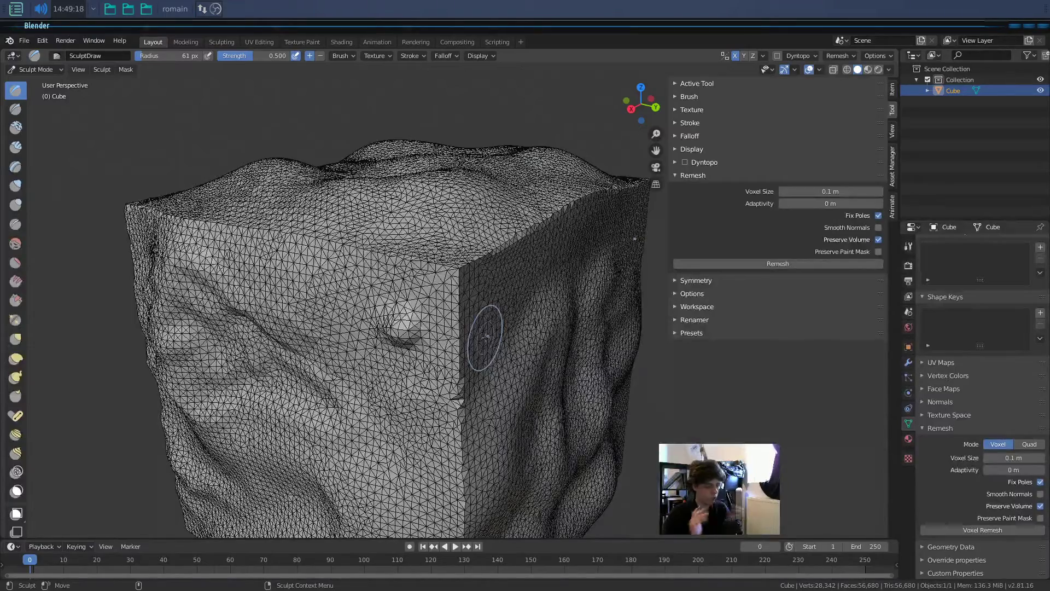
- Switch to Chrome and read the Remeshing and Voxel sections of the Blender manual's Retopology page
{"action": "key", "text": "alt+Tab"}
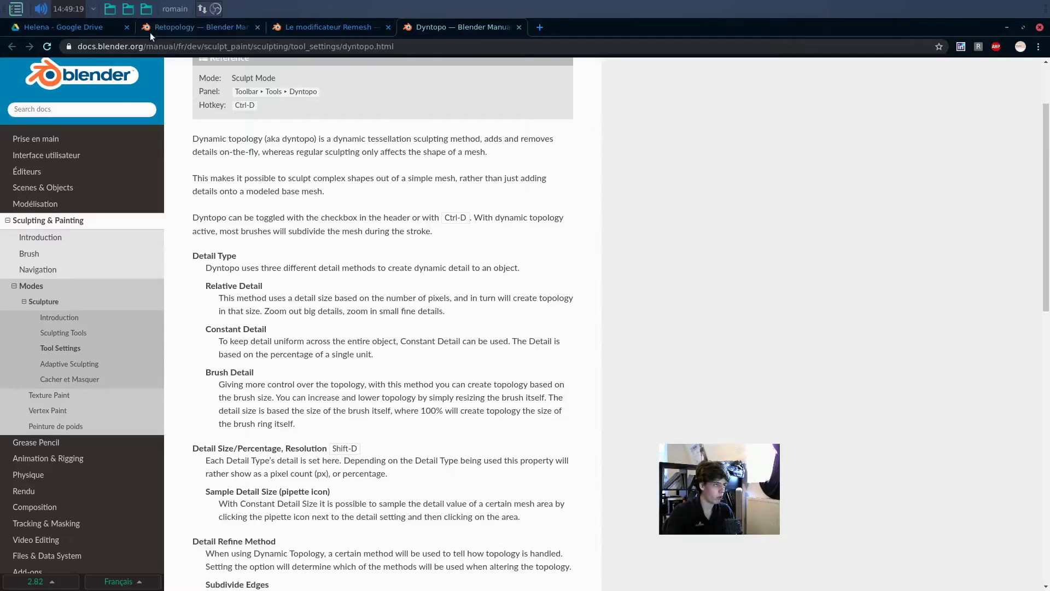
{"action": "left_click", "coordinate": [175, 27]}
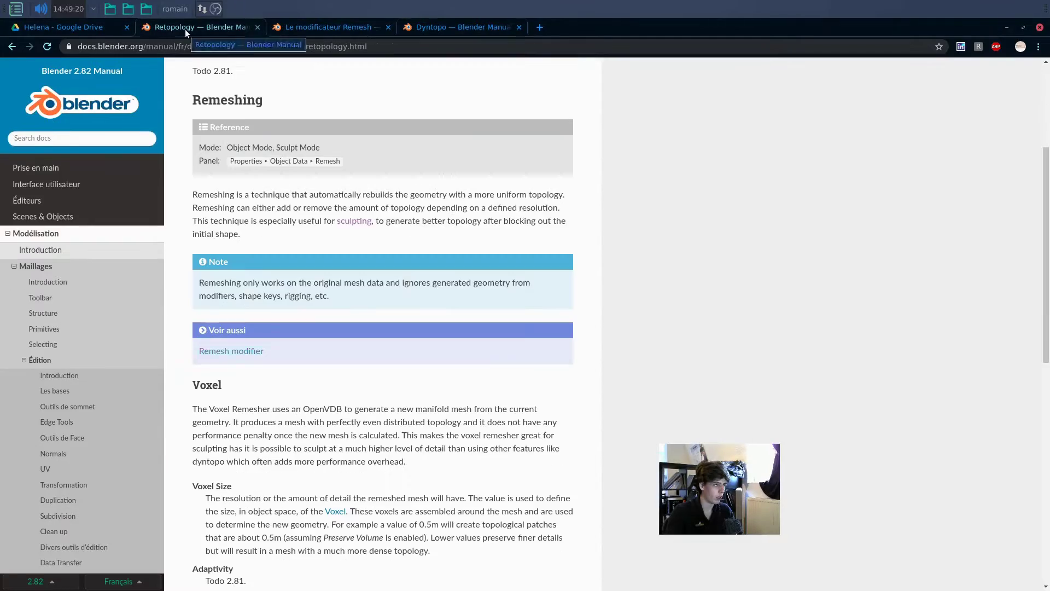
{"action": "scroll", "coordinate": [273, 322], "scroll_direction": "up", "scroll_amount": 3}
{"action": "scroll", "coordinate": [274, 335], "scroll_direction": "down", "scroll_amount": 5}
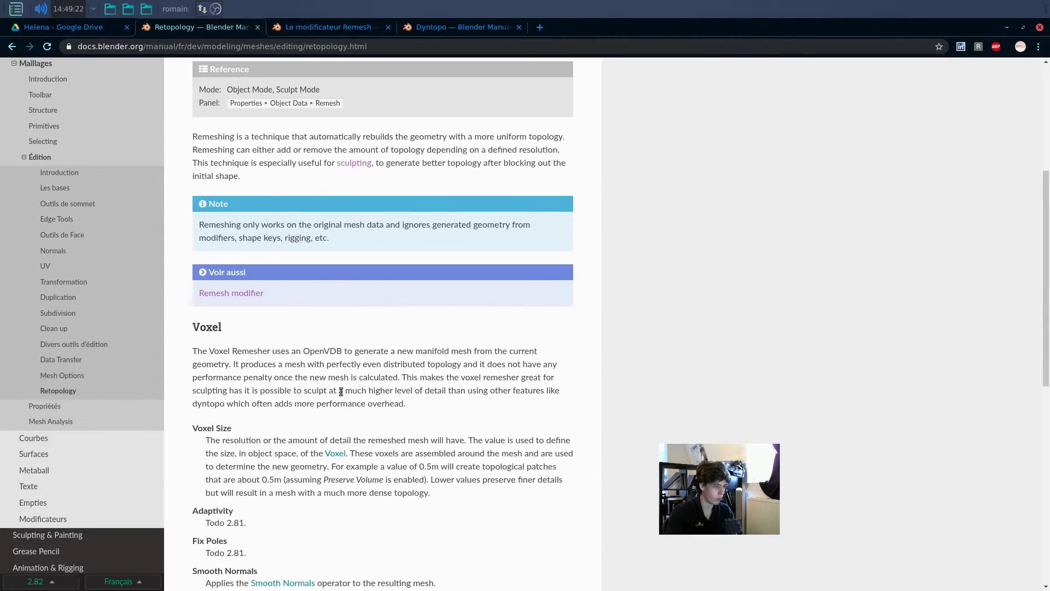
{"action": "key", "text": "alt+Tab"}
{"action": "key", "text": "alt+Tab"}
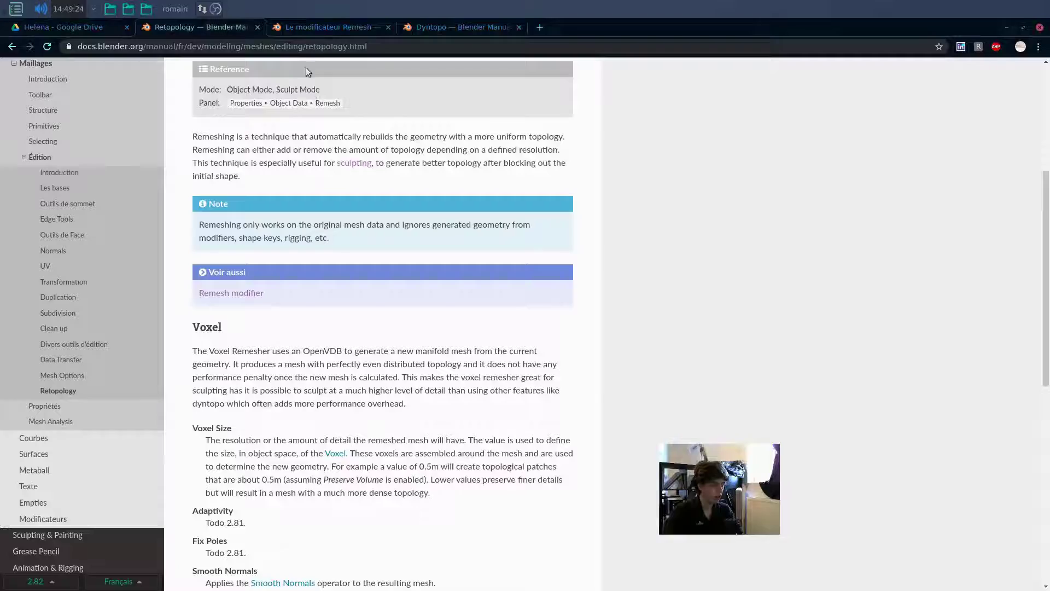
- Search Google for "open vdb" in a new tab and look through the OpenVDB website's home page
{"action": "left_click", "coordinate": [538, 26]}
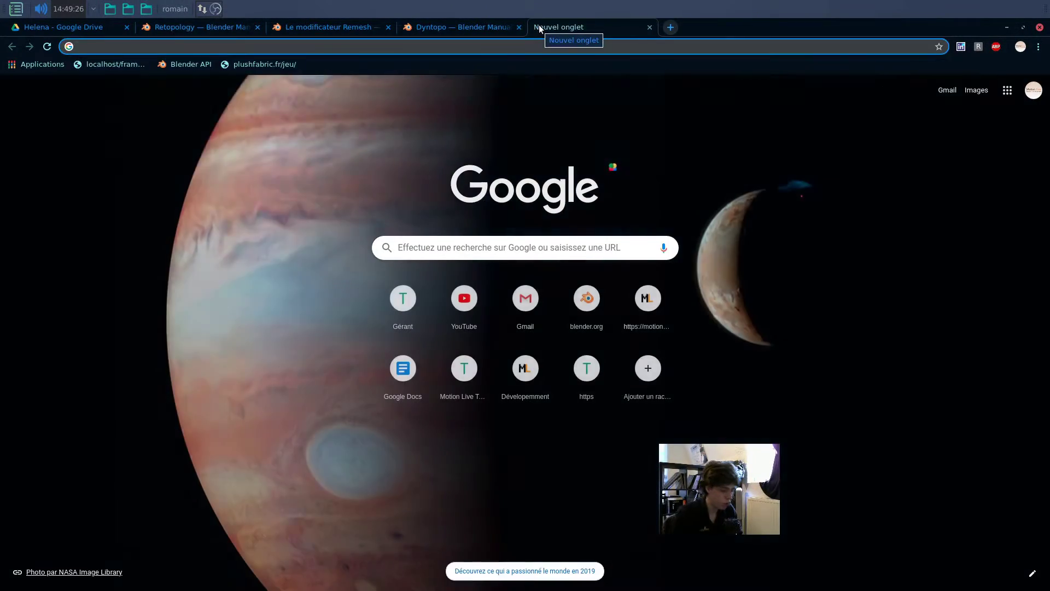
{"action": "type", "text": "open vdb"}
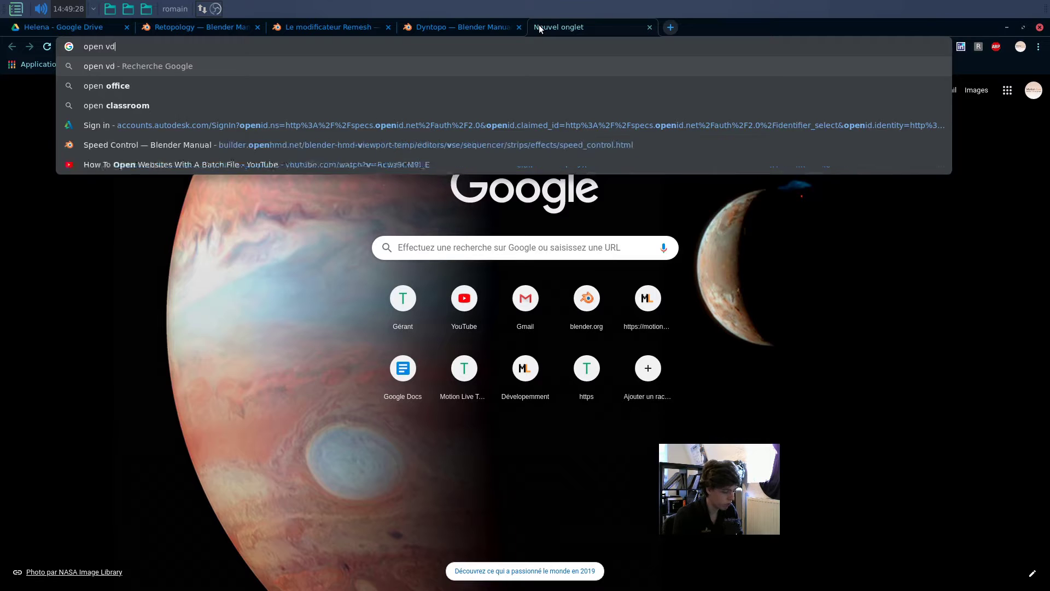
{"action": "key", "text": "Return"}
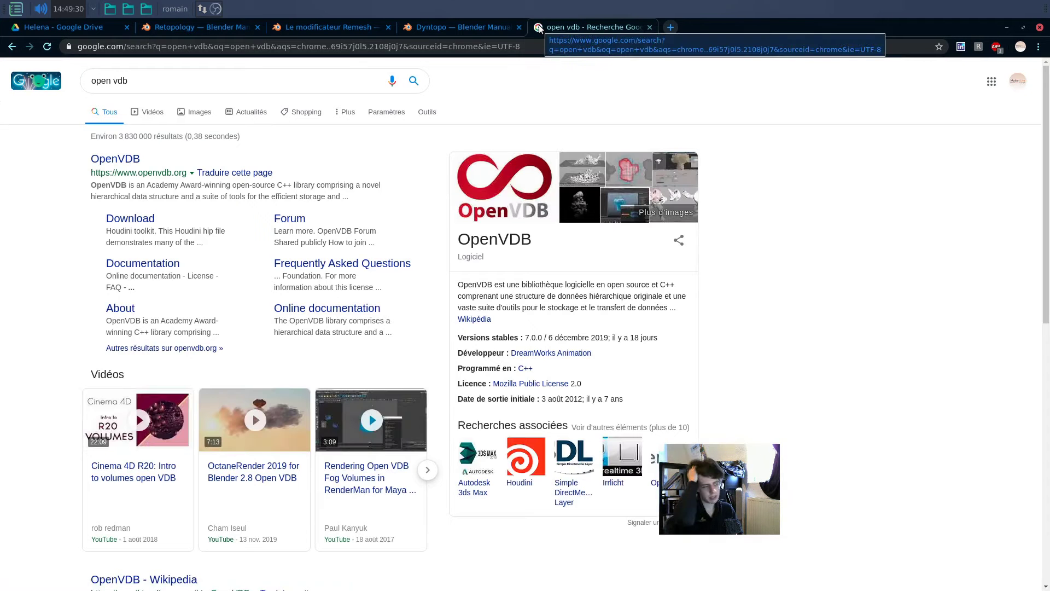
{"action": "left_click", "coordinate": [117, 157]}
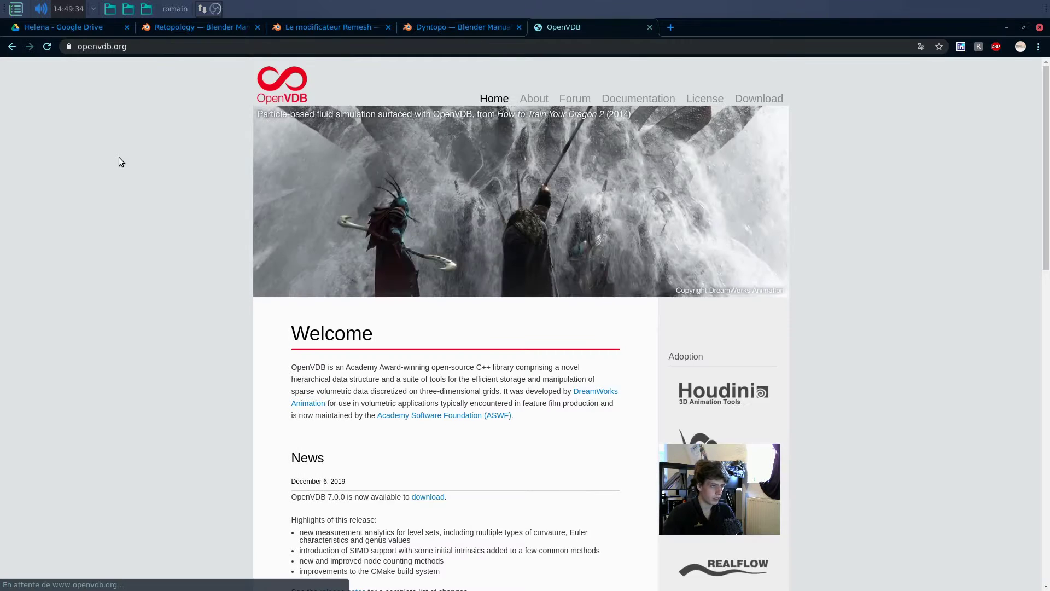
{"action": "scroll", "coordinate": [119, 156], "scroll_direction": "down", "scroll_amount": 3}
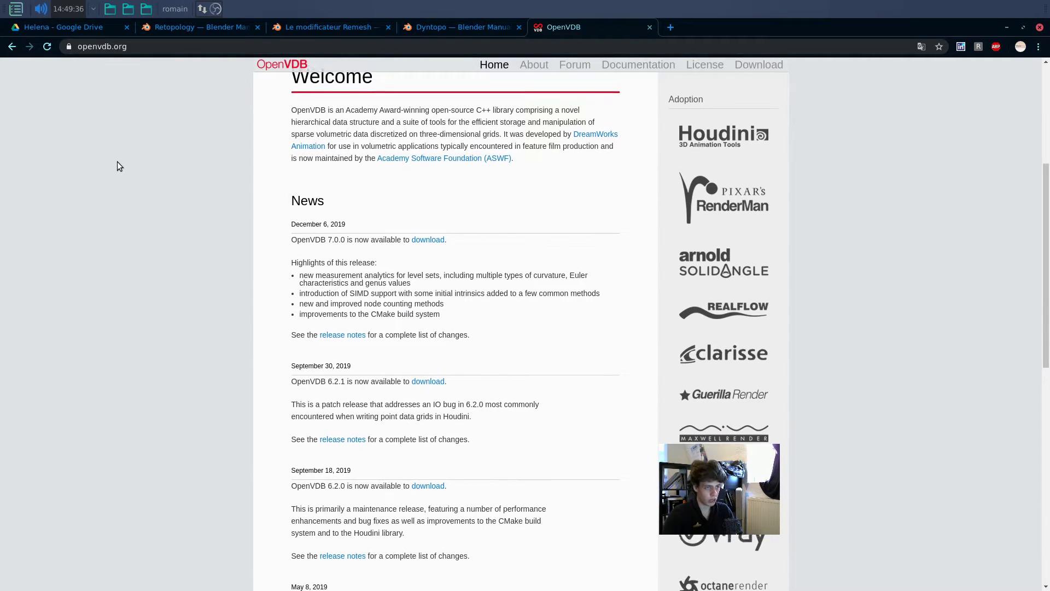
{"action": "scroll", "coordinate": [127, 131], "scroll_direction": "up", "scroll_amount": 3}
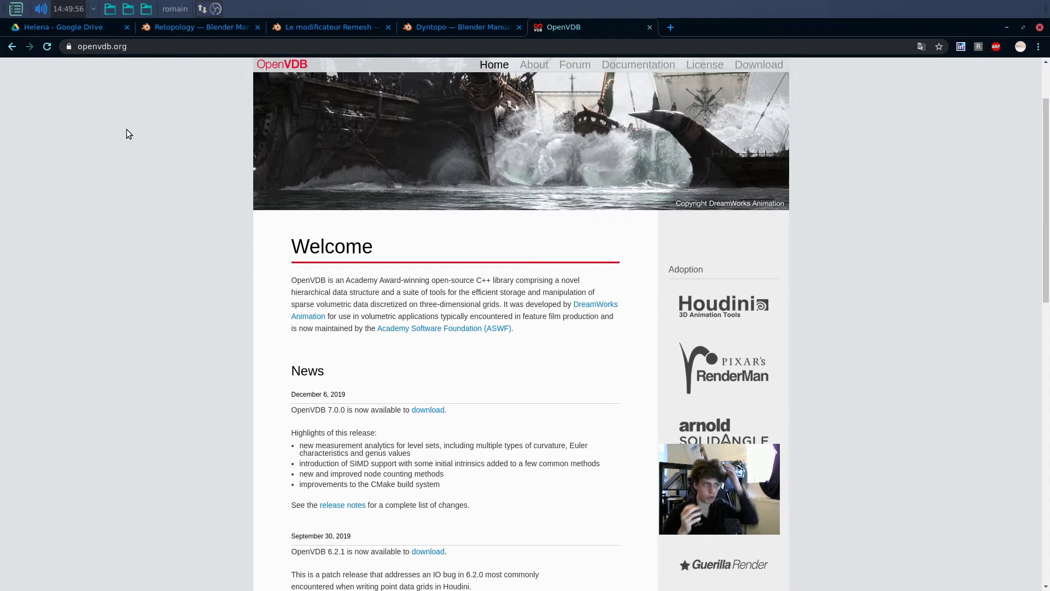
{"action": "scroll", "coordinate": [127, 132], "scroll_direction": "down", "scroll_amount": 4}
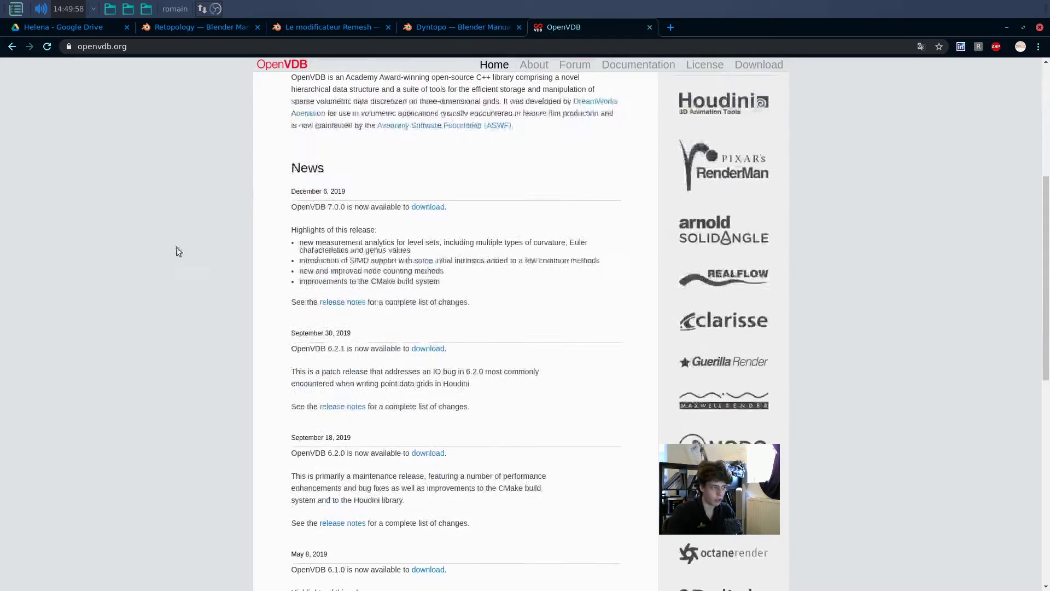
{"action": "scroll", "coordinate": [232, 173], "scroll_direction": "up", "scroll_amount": 6}
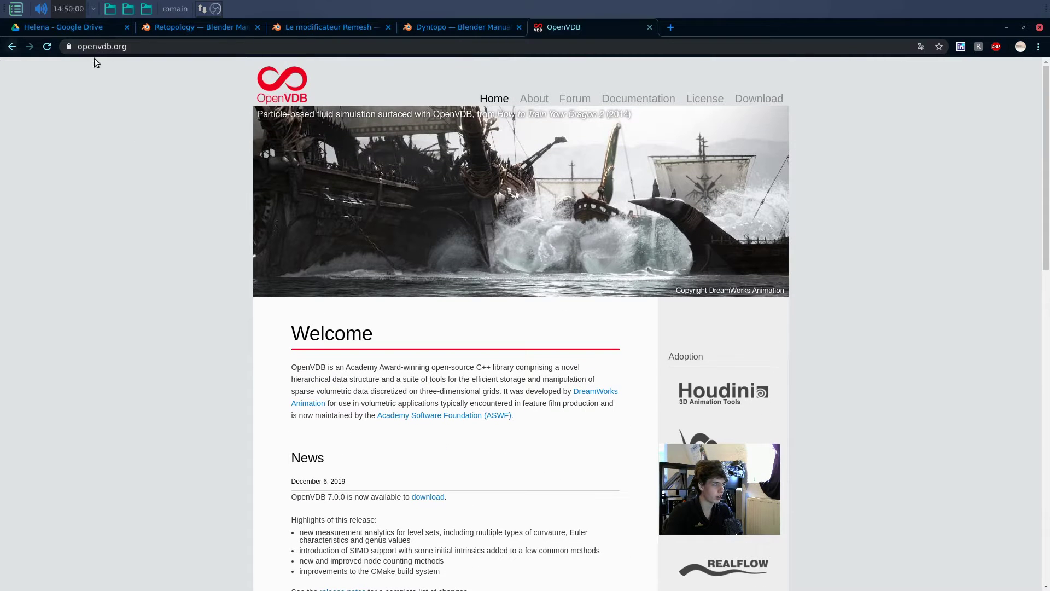
- Return to the search results, search for "voxel", and enlarge the Wikipedia voxel diagram among the images
{"action": "left_click", "coordinate": [12, 46]}
{"action": "left_click", "coordinate": [78, 73]}
{"action": "key", "text": "ctrl+a"}
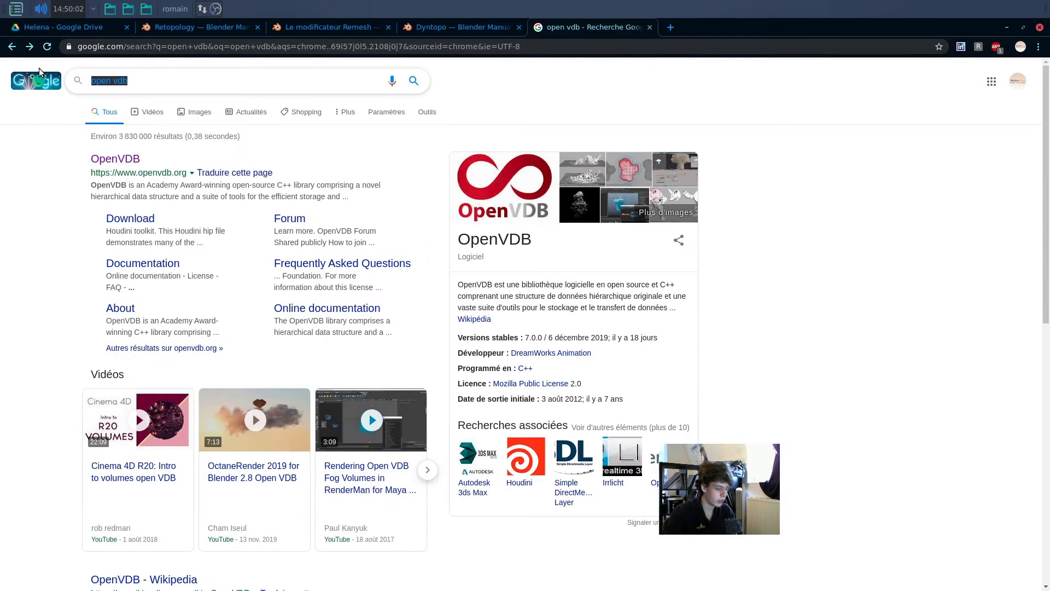
{"action": "type", "text": "voxel"}
{"action": "key", "text": "Return"}
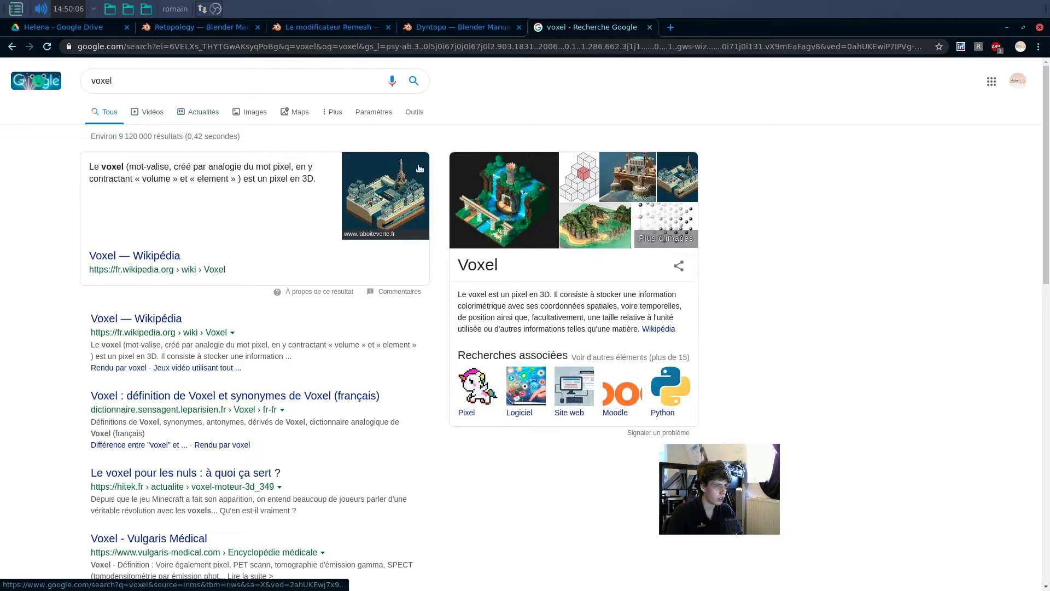
{"action": "left_click", "coordinate": [580, 167]}
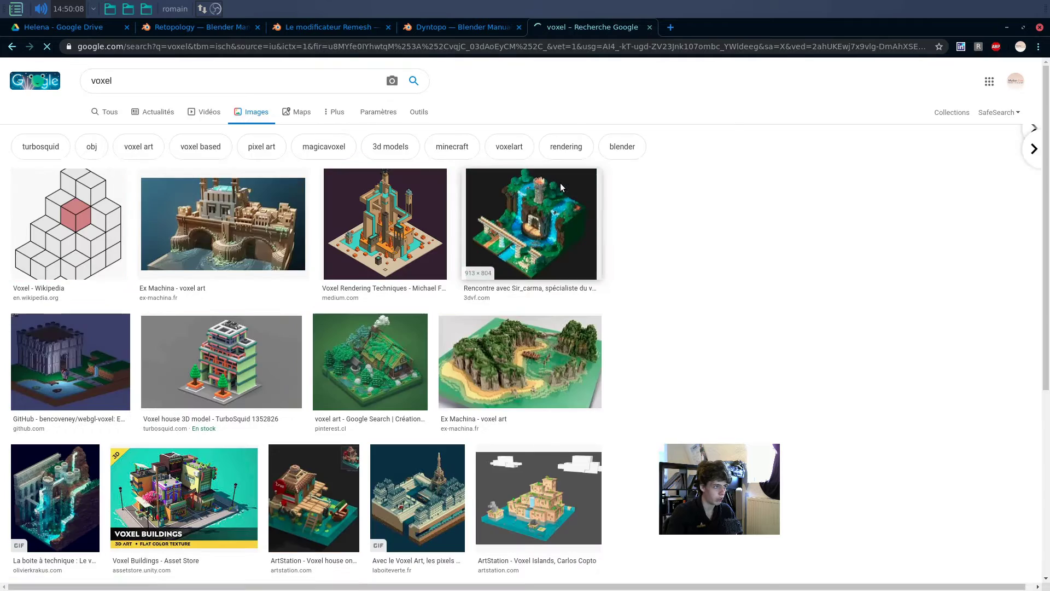
{"action": "left_click", "coordinate": [64, 204]}
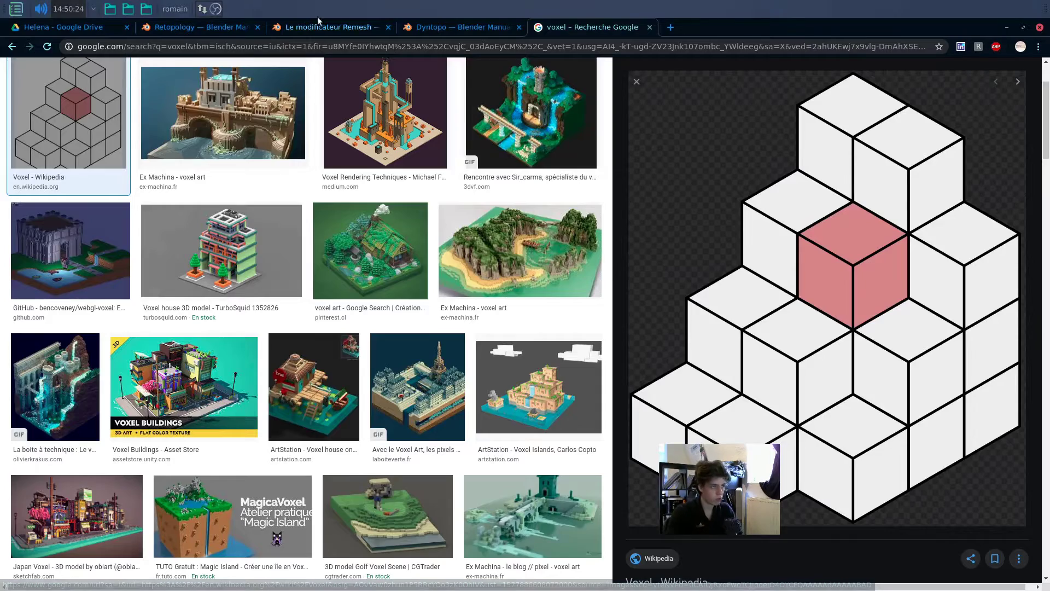
- Switch to Blender, set the Remesh voxel size to 1 m, and remesh the sculpted cube
{"action": "key", "text": "alt+Tab"}
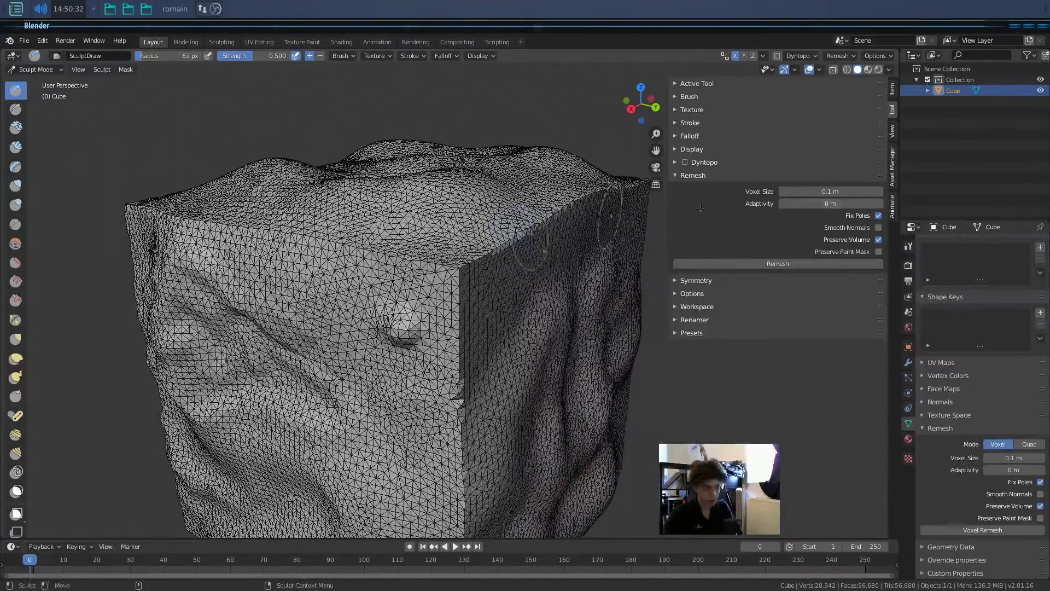
{"action": "left_click", "coordinate": [829, 191]}
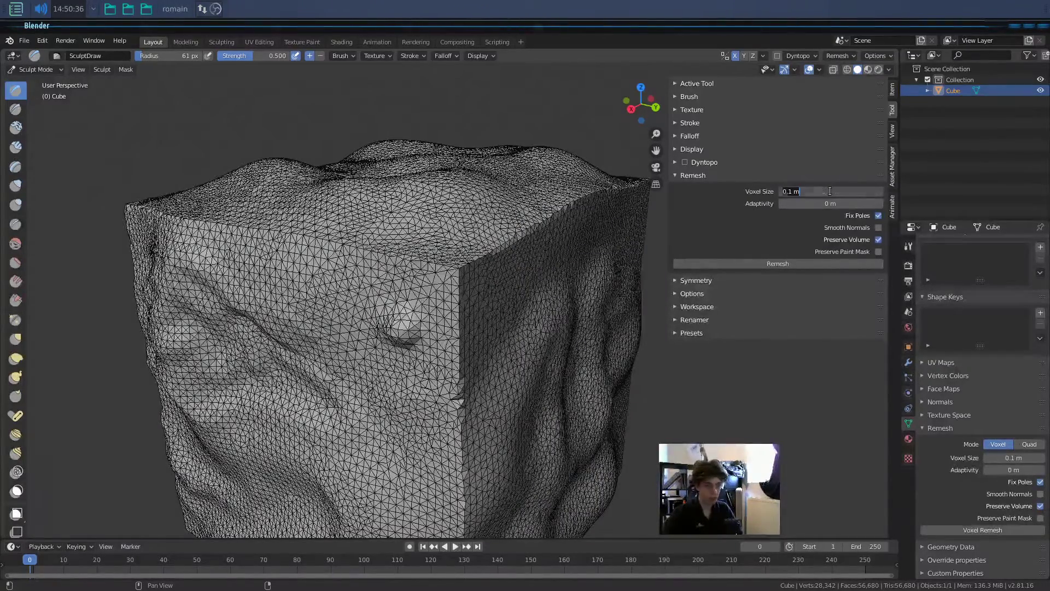
{"action": "type", "text": "1"}
{"action": "key", "text": "Return"}
{"action": "scroll", "coordinate": [475, 276], "scroll_direction": "down", "scroll_amount": 2}
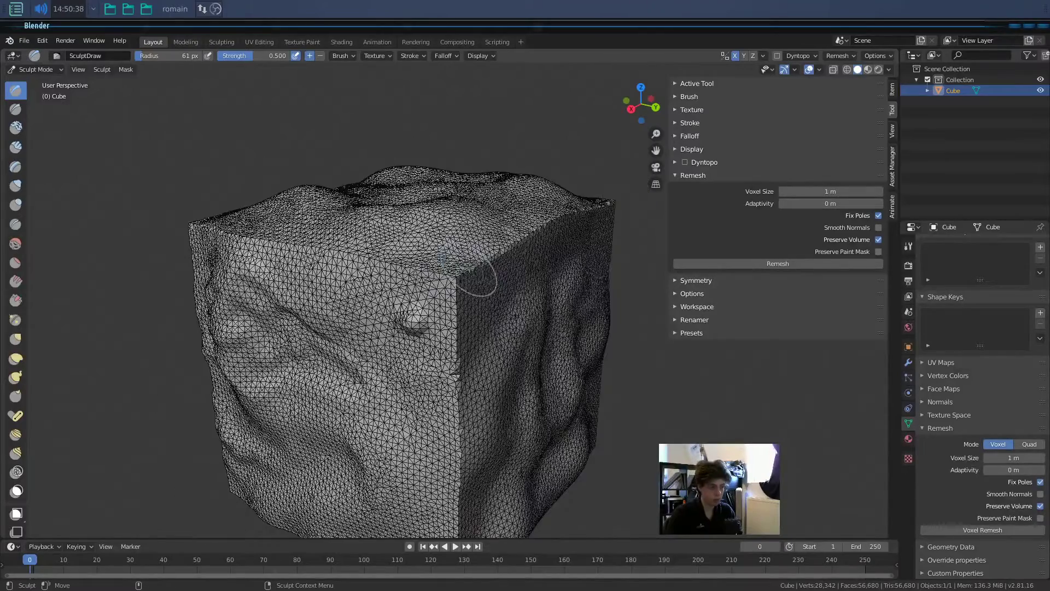
{"action": "middle_click_drag", "start_coordinate": [476, 263], "coordinate": [503, 257]}
{"action": "left_click", "coordinate": [792, 263]}
{"action": "middle_click_drag", "start_coordinate": [544, 281], "coordinate": [445, 249], "text": "alt"}
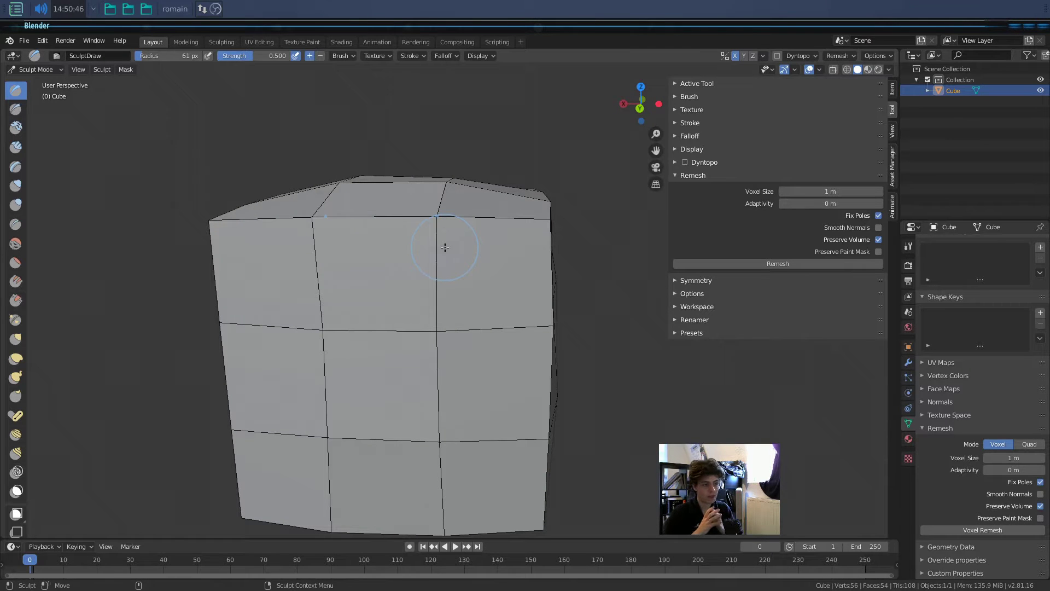
- Examine the topology of the cube remeshed with 1 m voxels from several sides
{"action": "middle_click_drag", "start_coordinate": [445, 247], "coordinate": [482, 278]}
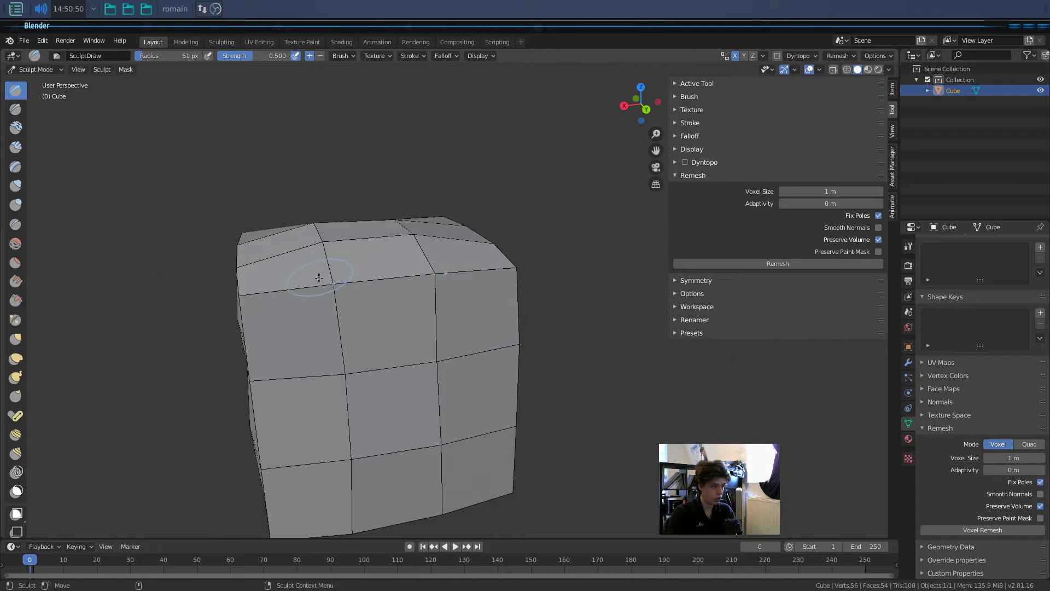
{"action": "middle_click_drag", "start_coordinate": [321, 242], "coordinate": [328, 273]}
{"action": "middle_click_drag", "start_coordinate": [202, 356], "coordinate": [208, 306]}
{"action": "middle_click_drag", "start_coordinate": [432, 273], "coordinate": [351, 284]}
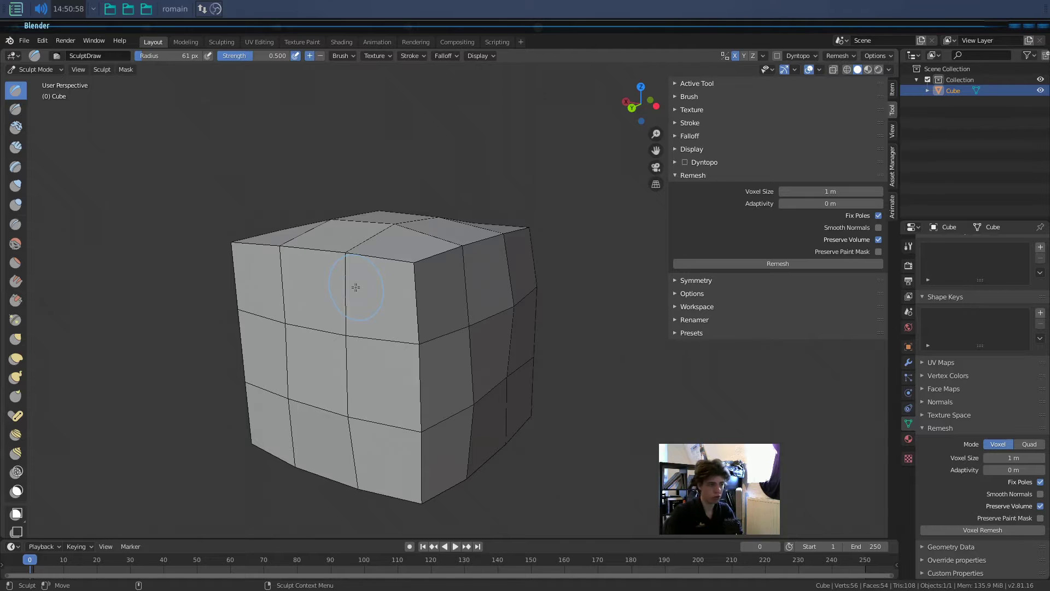
{"action": "middle_click_drag", "start_coordinate": [434, 311], "coordinate": [594, 310]}
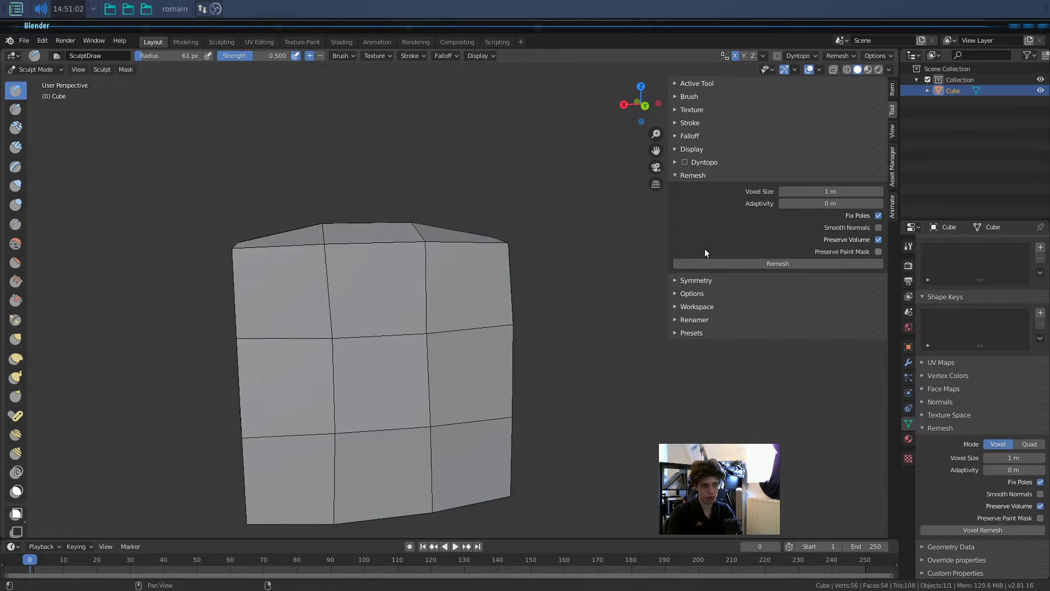
{"action": "middle_click_drag", "start_coordinate": [626, 273], "coordinate": [629, 257]}
- Set the Remesh voxel size to 0.1 m, try remeshing the coarse cube, and undo back to the detailed sculpt
{"action": "left_click", "coordinate": [824, 194]}
{"action": "type", "text": "0.1"}
{"action": "key", "text": "Return"}
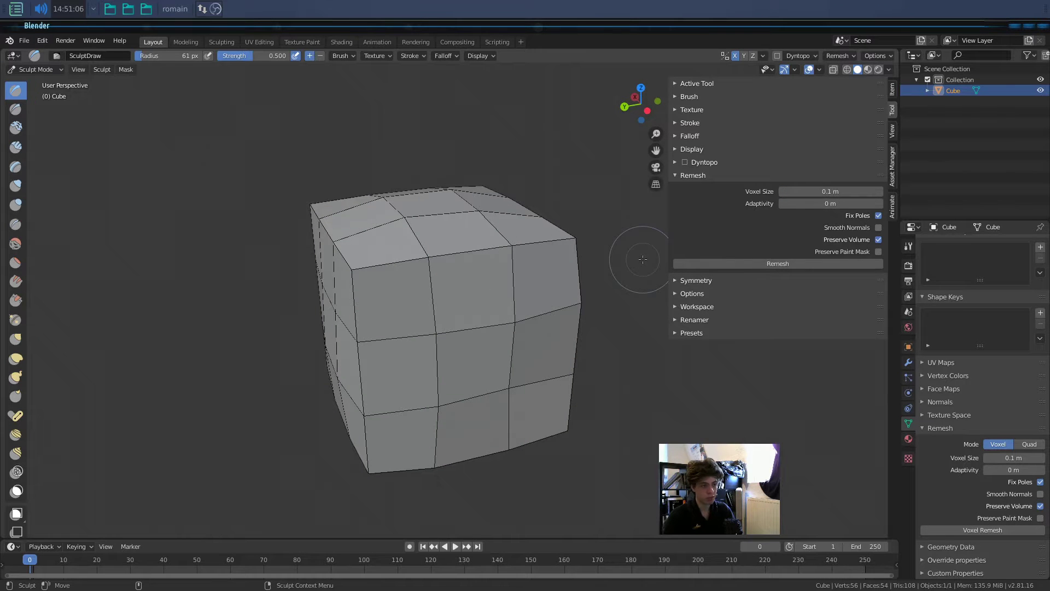
{"action": "left_click", "coordinate": [809, 265]}
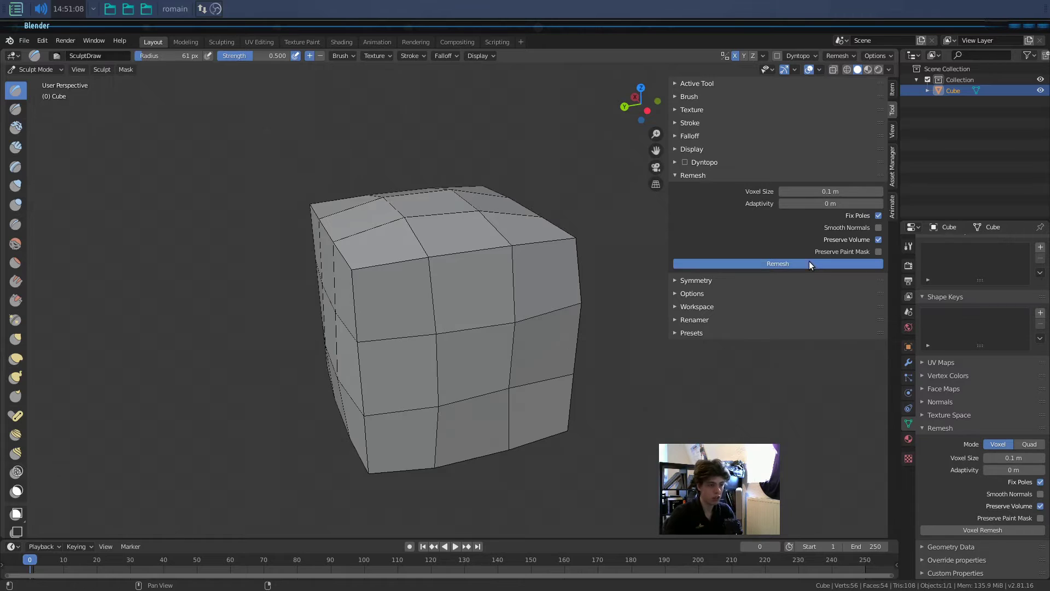
{"action": "key", "text": "ctrl+z"}
{"action": "key", "text": "ctrl+z"}
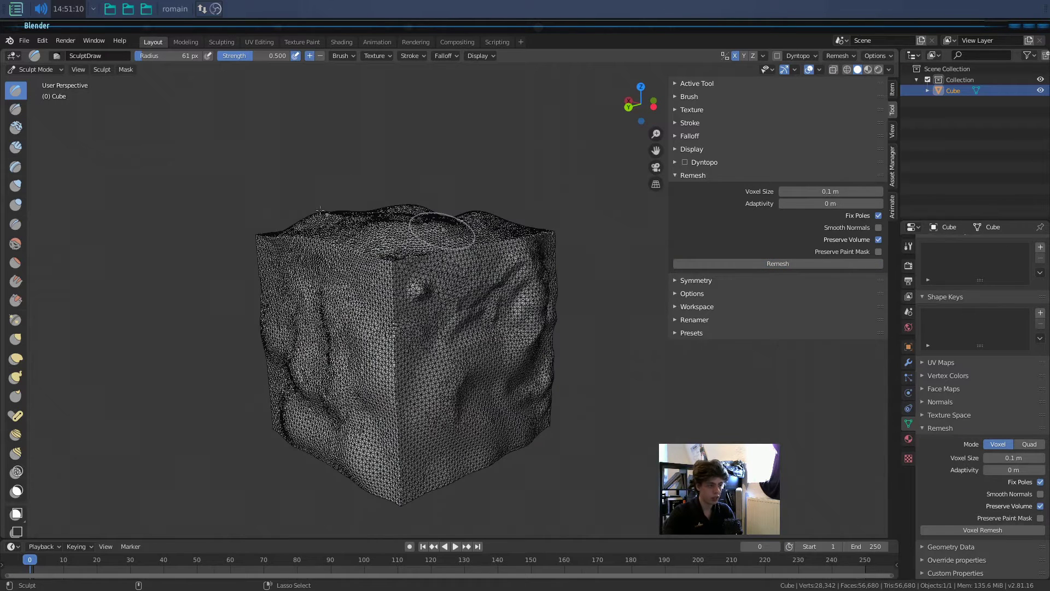
- Remesh the detailed sculpt at the 0.1 m voxel size, inspect the resulting quads up close, and undo the remesh
{"action": "left_click", "coordinate": [815, 261]}
{"action": "middle_click_drag", "start_coordinate": [416, 284], "coordinate": [399, 267]}
{"action": "scroll", "coordinate": [399, 267], "scroll_direction": "up", "scroll_amount": 4}
{"action": "left_click_drag", "start_coordinate": [525, 304], "coordinate": [476, 286], "text": "alt"}
{"action": "scroll", "coordinate": [493, 288], "scroll_direction": "down", "scroll_amount": 2}
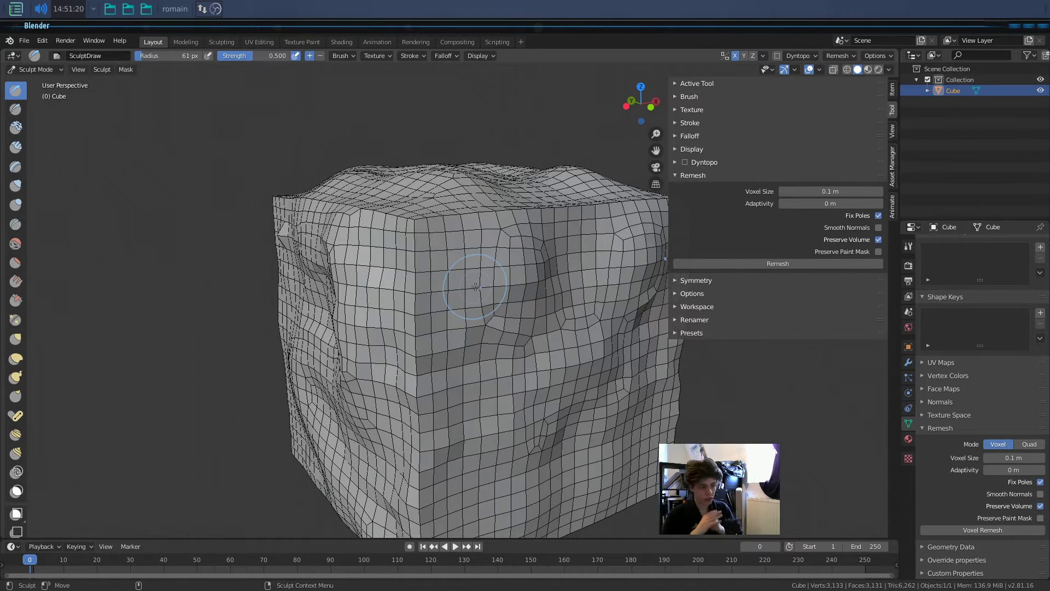
{"action": "key", "text": "ctrl+z"}
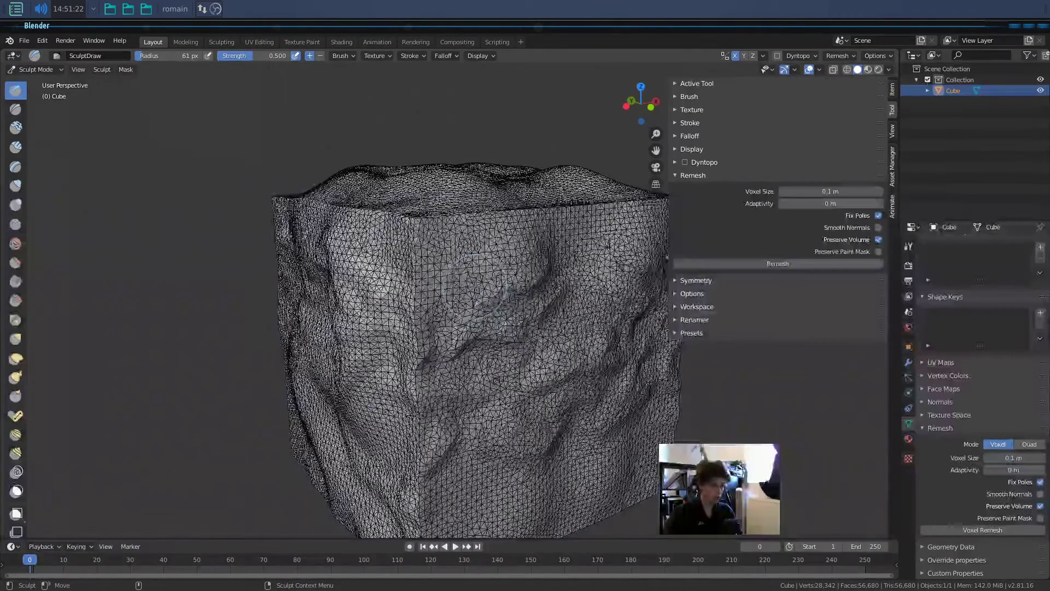
- In Edit Mode, select the cube's entire mesh and tilt it with a trackball rotation of about -65 and -4 degrees
{"action": "left_click_drag", "start_coordinate": [498, 284], "coordinate": [476, 290], "text": "alt"}
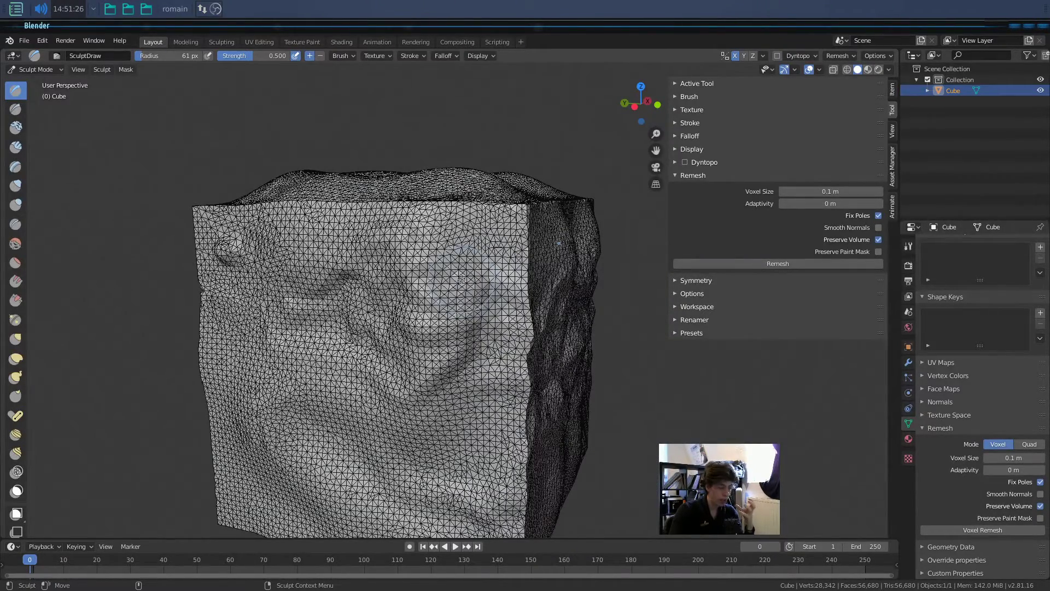
{"action": "scroll", "coordinate": [462, 280], "scroll_direction": "down", "scroll_amount": 4}
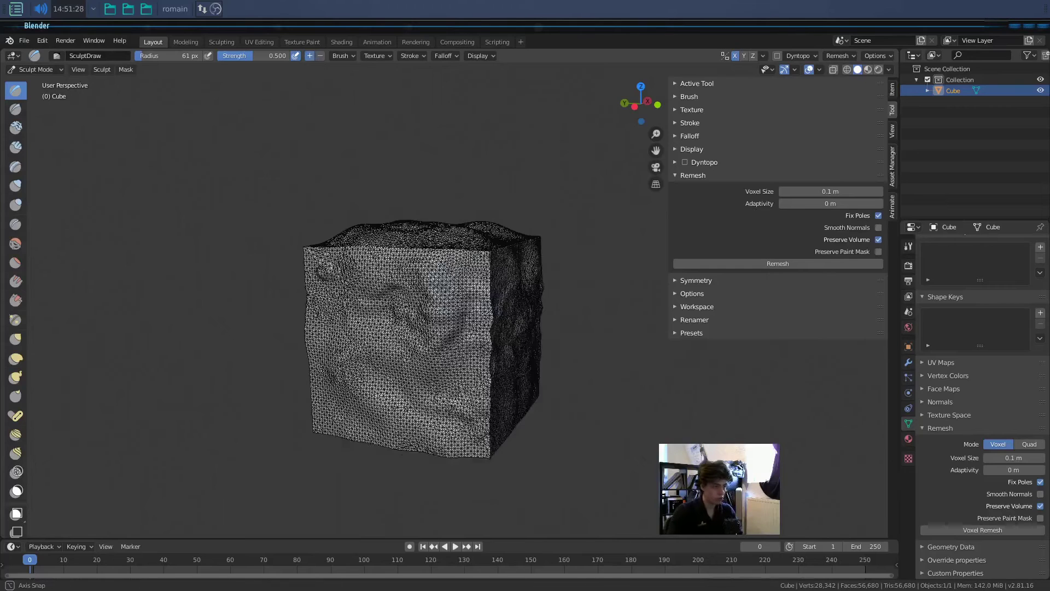
{"action": "left_click_drag", "start_coordinate": [464, 317], "coordinate": [458, 322], "text": "alt"}
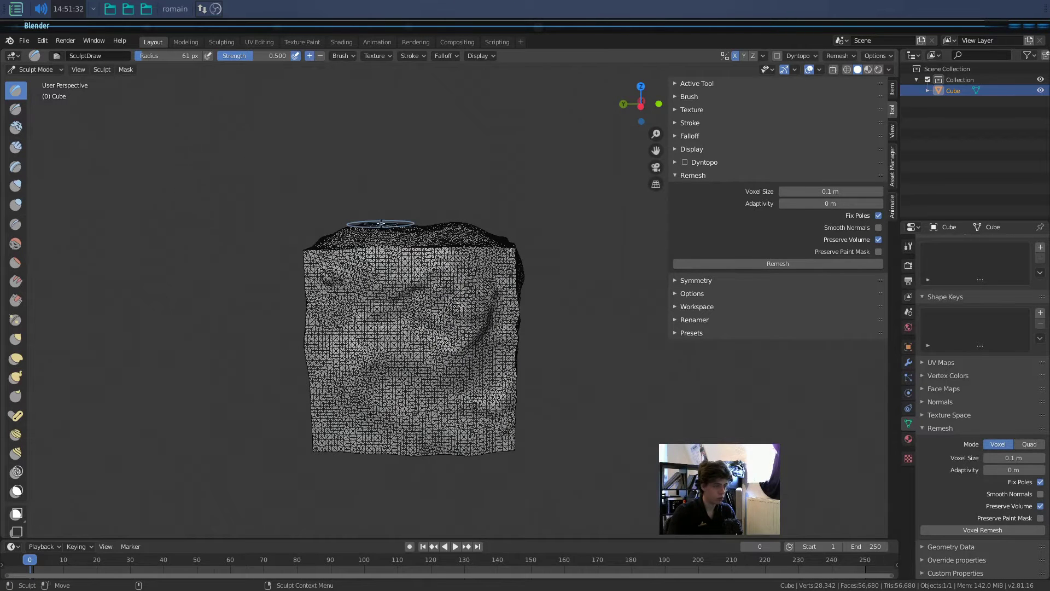
{"action": "key", "text": "Tab"}
{"action": "mouse_move", "coordinate": [248, 186]}
{"action": "left_mouse_down"}
{"action": "mouse_move", "coordinate": [595, 538]}
{"action": "mouse_move", "coordinate": [613, 541]}
{"action": "left_mouse_up"}
{"action": "middle_click_drag", "start_coordinate": [581, 474], "coordinate": [539, 458]}
{"action": "key", "text": "z"}
{"action": "left_click", "coordinate": [520, 352]}
{"action": "key", "text": "a"}
{"action": "middle_click_drag", "start_coordinate": [575, 411], "coordinate": [584, 414]}
{"action": "key", "text": "r"}
{"action": "key", "text": "r"}
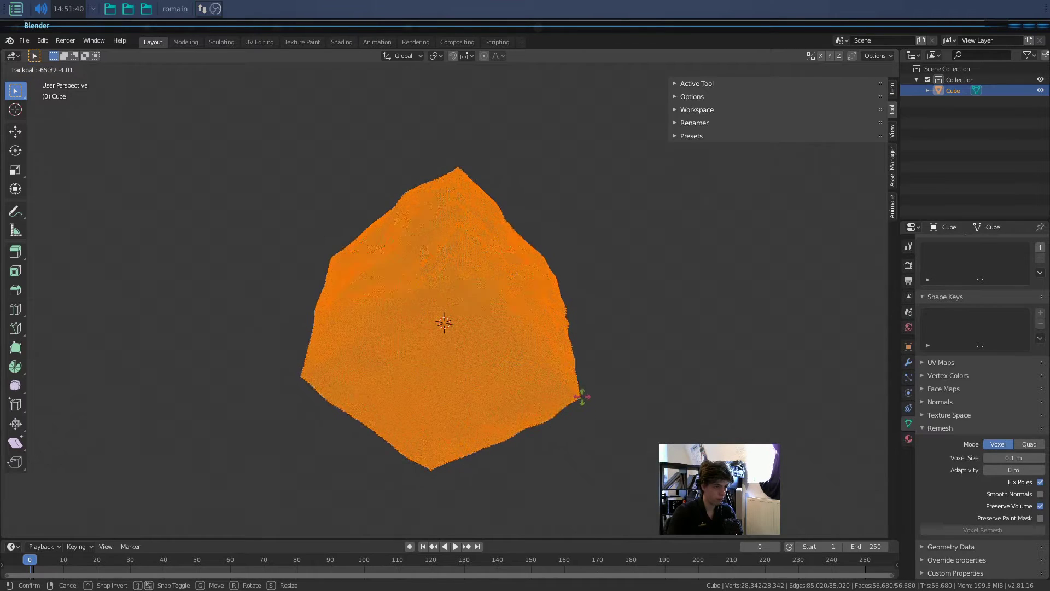
{"action": "left_click", "coordinate": [581, 399]}
- Return to Sculpt Mode with solid shading and remesh the tilted cube at the 0.1 m voxel size
{"action": "key", "text": "ctrl+Tab"}
{"action": "mouse_move", "coordinate": [534, 412]}
{"action": "middle_mouse_down"}
{"action": "mouse_move", "coordinate": [584, 408]}
{"action": "mouse_move", "coordinate": [640, 422]}
{"action": "middle_mouse_up"}
{"action": "key", "text": "z"}
{"action": "left_click", "coordinate": [563, 236]}
{"action": "scroll", "coordinate": [422, 104], "scroll_direction": "up", "scroll_amount": 4}
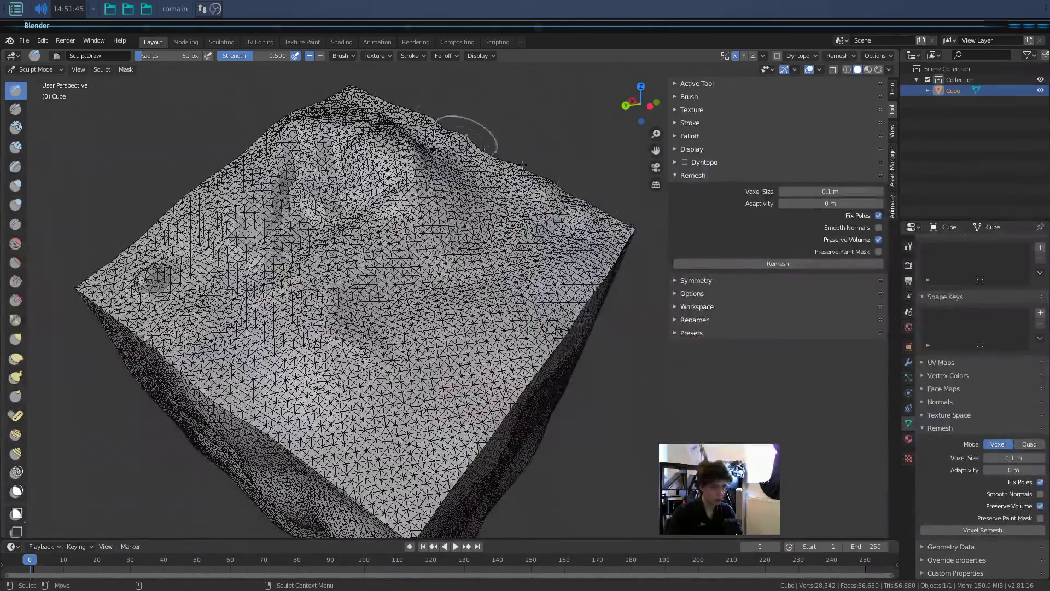
{"action": "middle_click_drag", "start_coordinate": [580, 280], "coordinate": [626, 286]}
{"action": "left_click", "coordinate": [760, 263]}
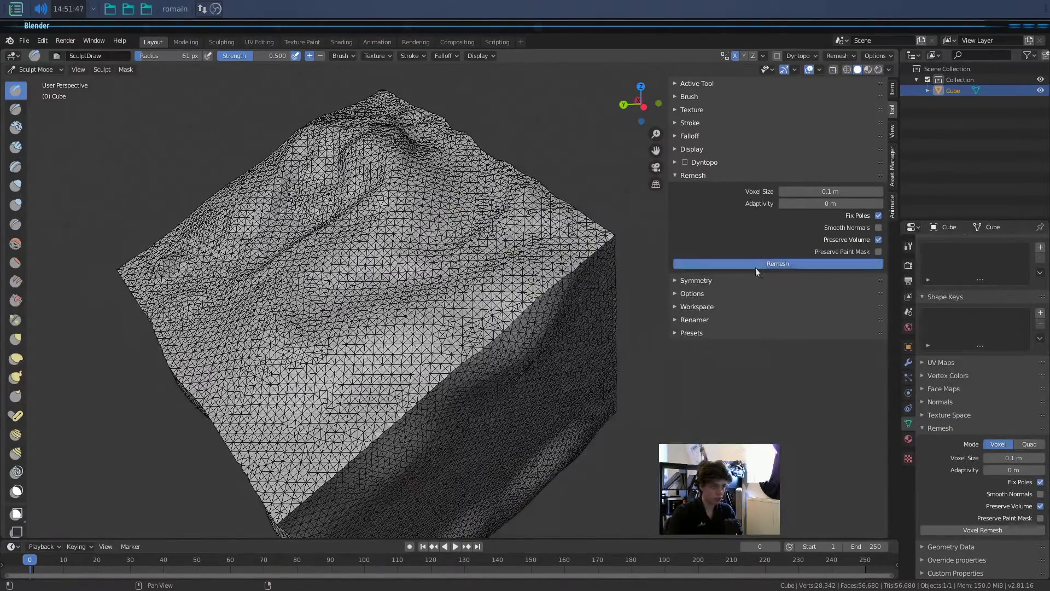
- Examine the voxel grid direction, edges and poles of the tilted cube's remeshed surface from several angles
{"action": "middle_click_drag", "start_coordinate": [437, 164], "coordinate": [404, 96]}
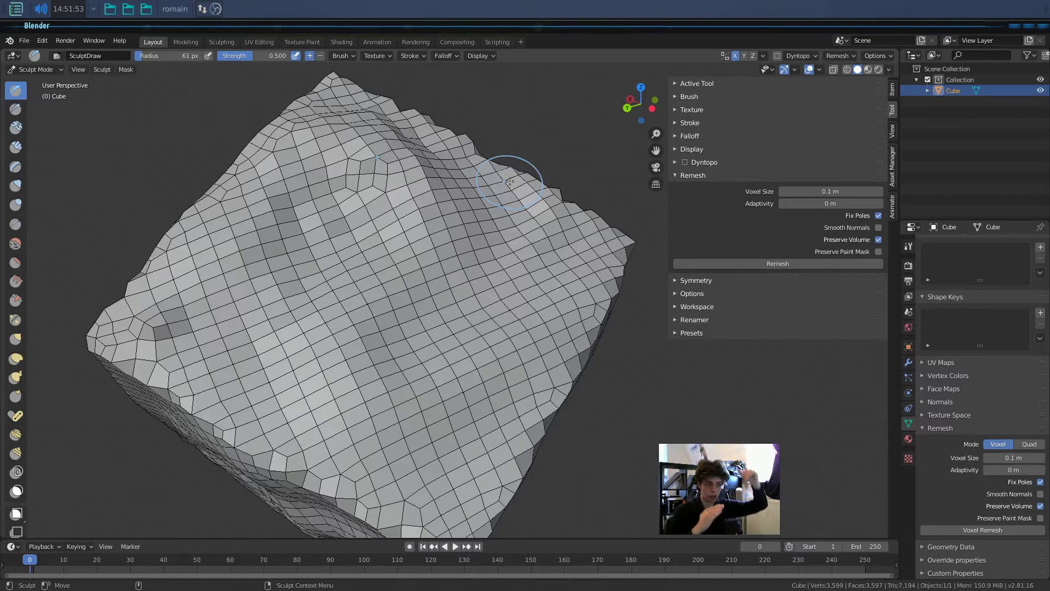
{"action": "middle_click_drag", "start_coordinate": [502, 181], "coordinate": [491, 181]}
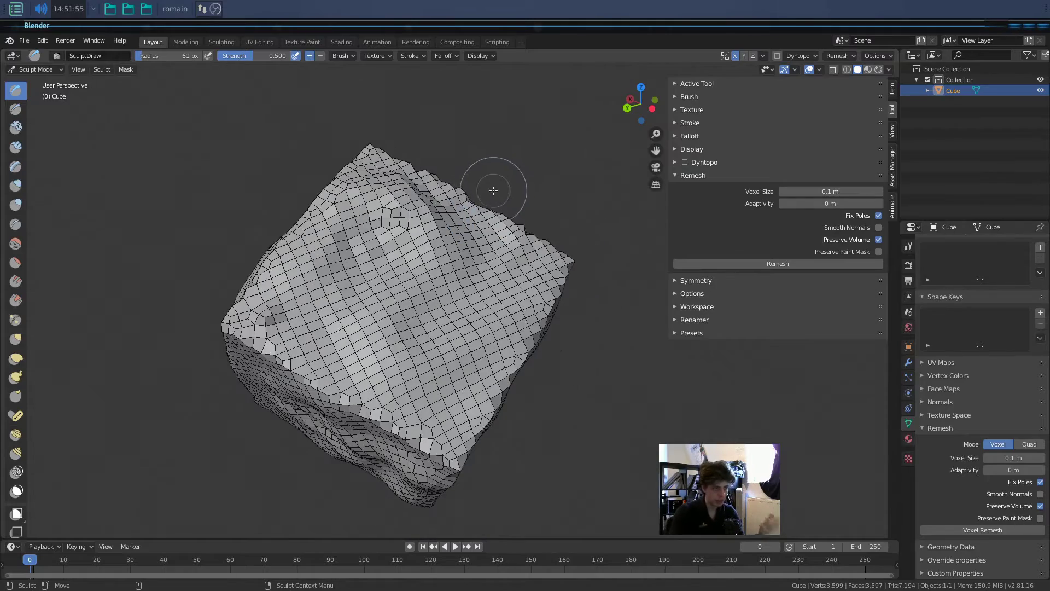
{"action": "mouse_move", "coordinate": [534, 211]}
{"action": "middle_mouse_down"}
{"action": "mouse_move", "coordinate": [346, 195]}
{"action": "mouse_move", "coordinate": [377, 201]}
{"action": "middle_mouse_up"}
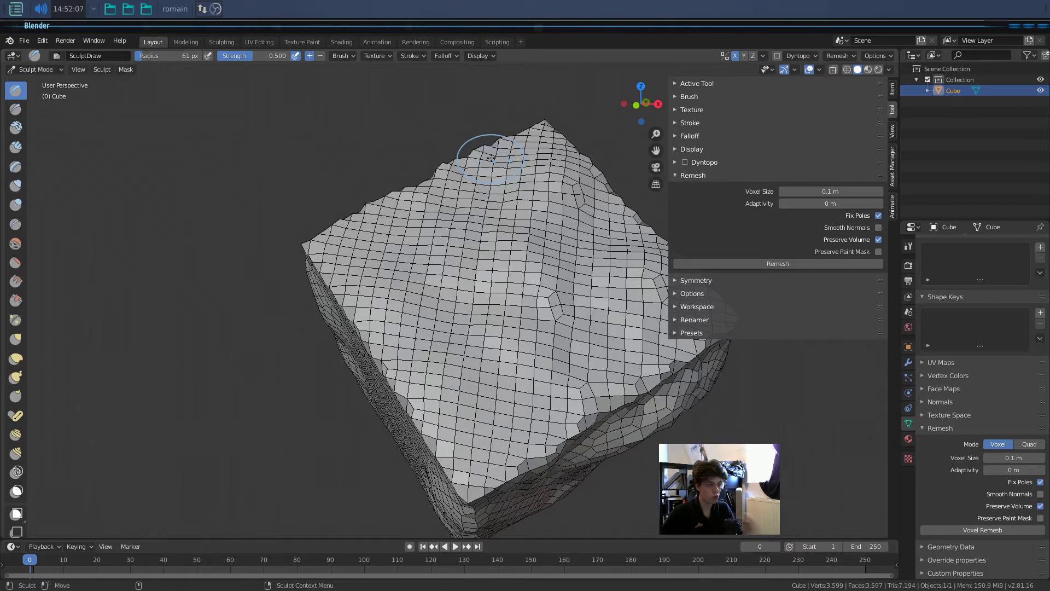
{"action": "scroll", "coordinate": [490, 158], "scroll_direction": "down", "scroll_amount": 4}
{"action": "mouse_move", "coordinate": [488, 173]}
{"action": "middle_mouse_down"}
{"action": "mouse_move", "coordinate": [431, 393]}
{"action": "mouse_move", "coordinate": [512, 313]}
{"action": "middle_mouse_up"}
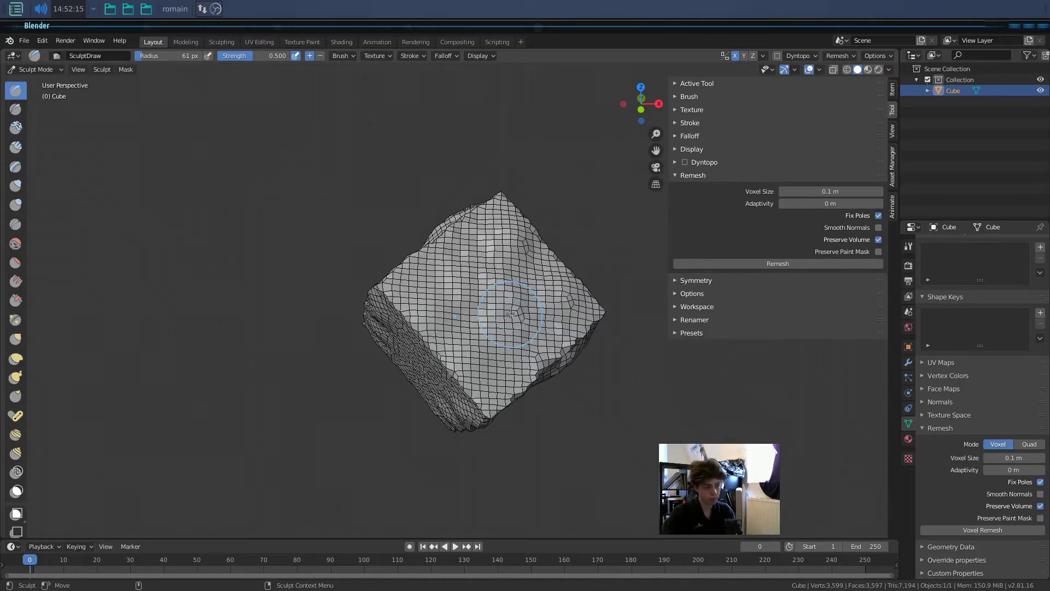
{"action": "scroll", "coordinate": [511, 314], "scroll_direction": "up", "scroll_amount": 3}
{"action": "middle_click_drag", "start_coordinate": [511, 313], "coordinate": [553, 311]}
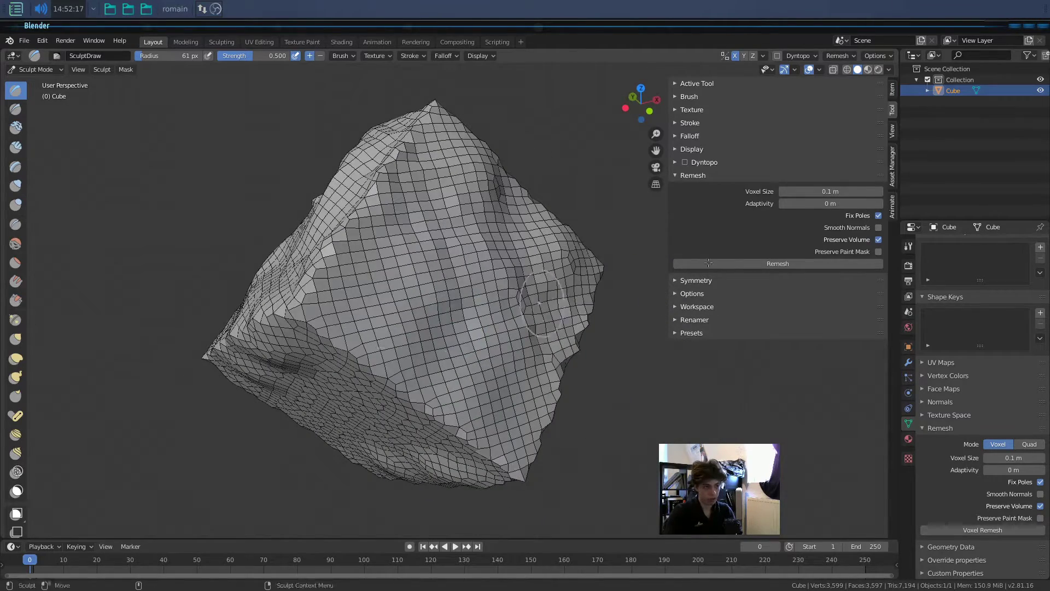
- Switch to Chrome, read the Voxel options on the manual's Retopology page, and compare them with Blender's Remesh settings
{"action": "key", "text": "alt+Tab"}
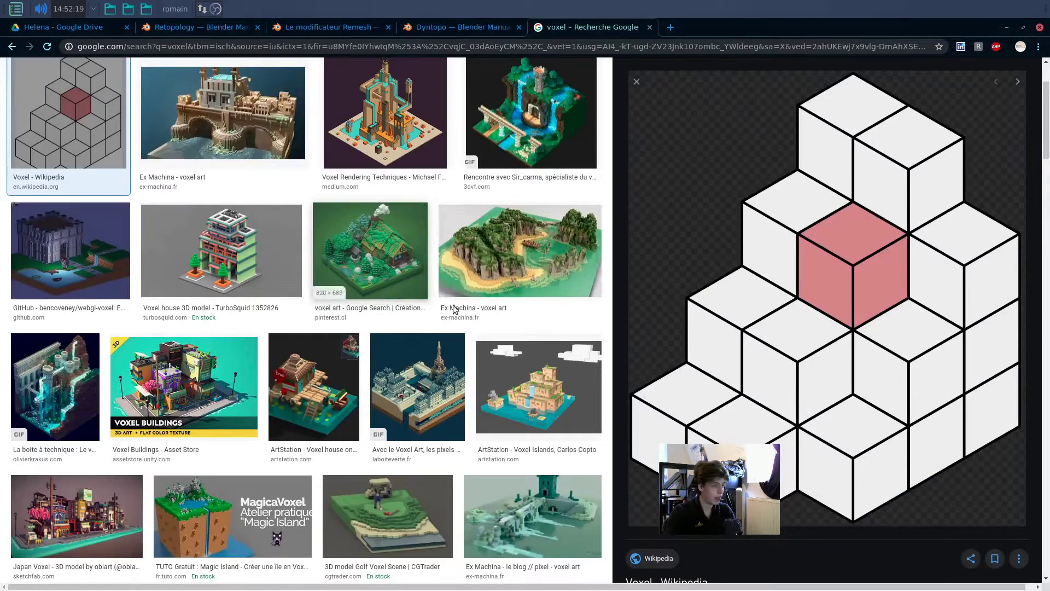
{"action": "left_click", "coordinate": [219, 32]}
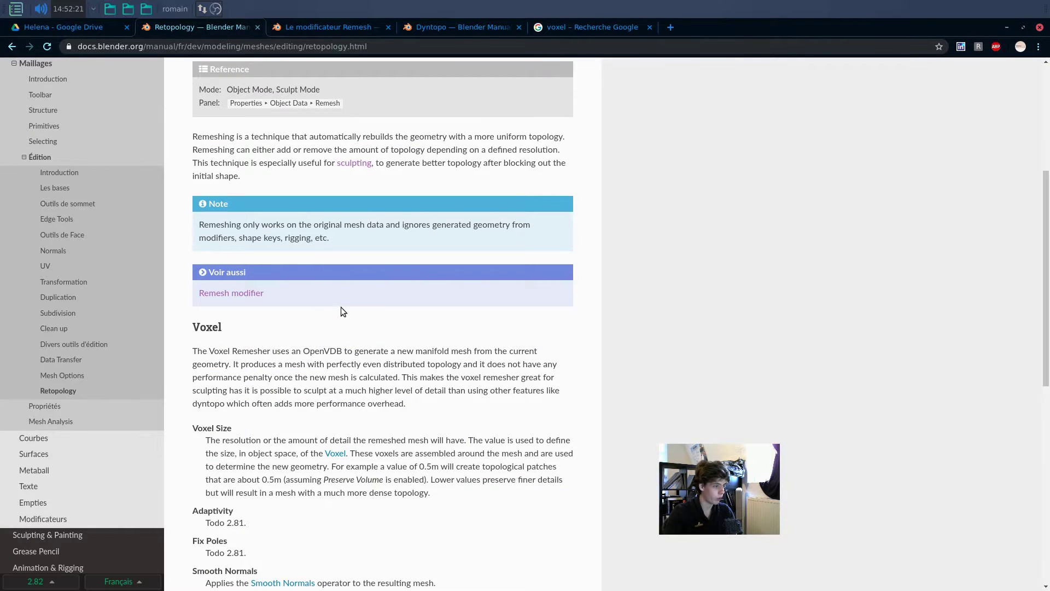
{"action": "scroll", "coordinate": [340, 307], "scroll_direction": "down", "scroll_amount": 3}
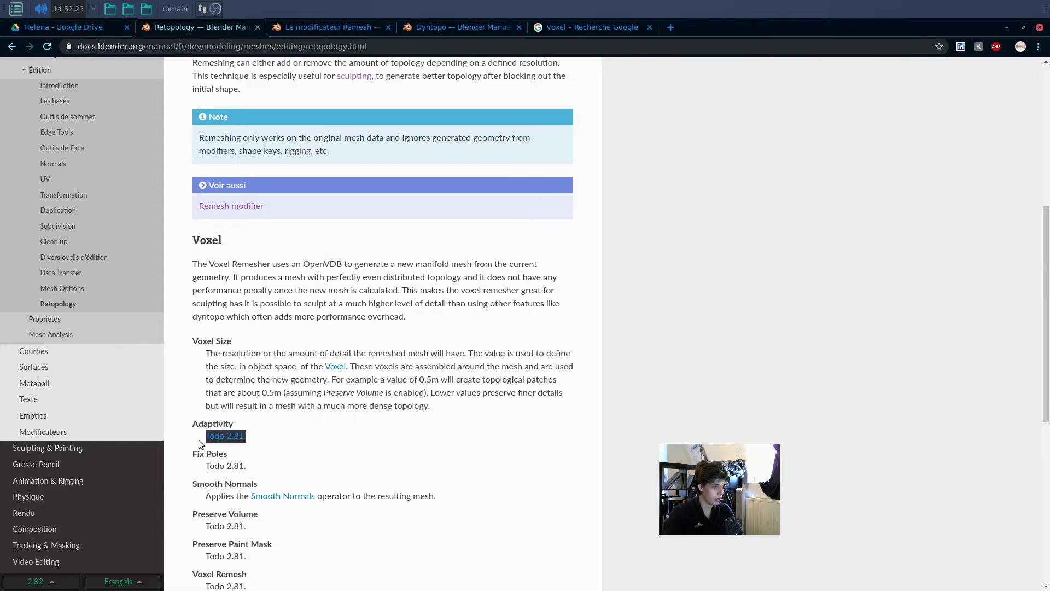
{"action": "scroll", "coordinate": [306, 442], "scroll_direction": "down", "scroll_amount": 1}
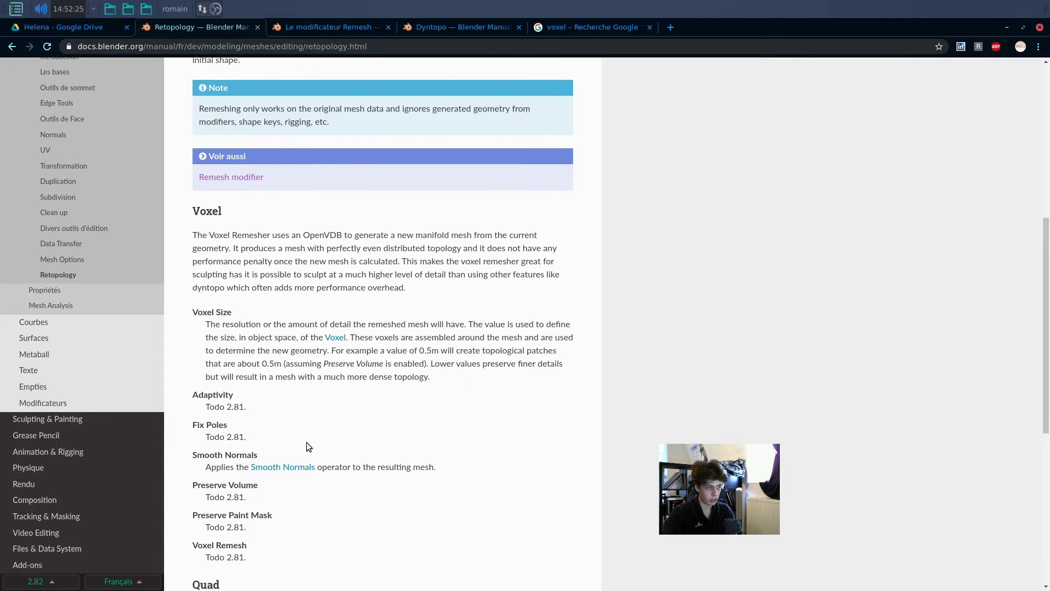
{"action": "key", "text": "alt+Tab"}
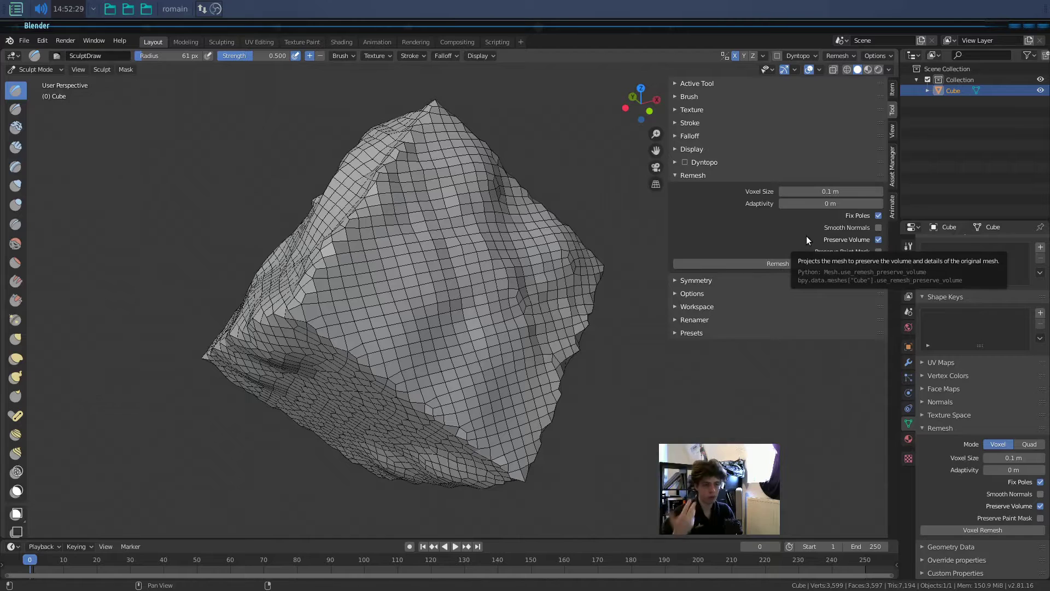
{"action": "key", "text": "alt+Tab"}
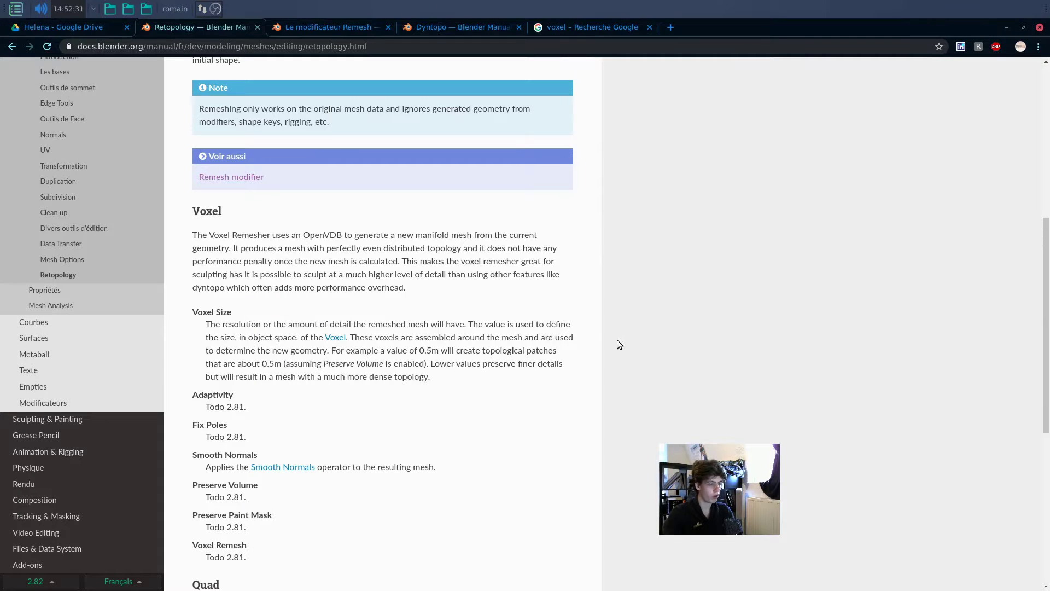
{"action": "key", "text": "alt+Tab"}
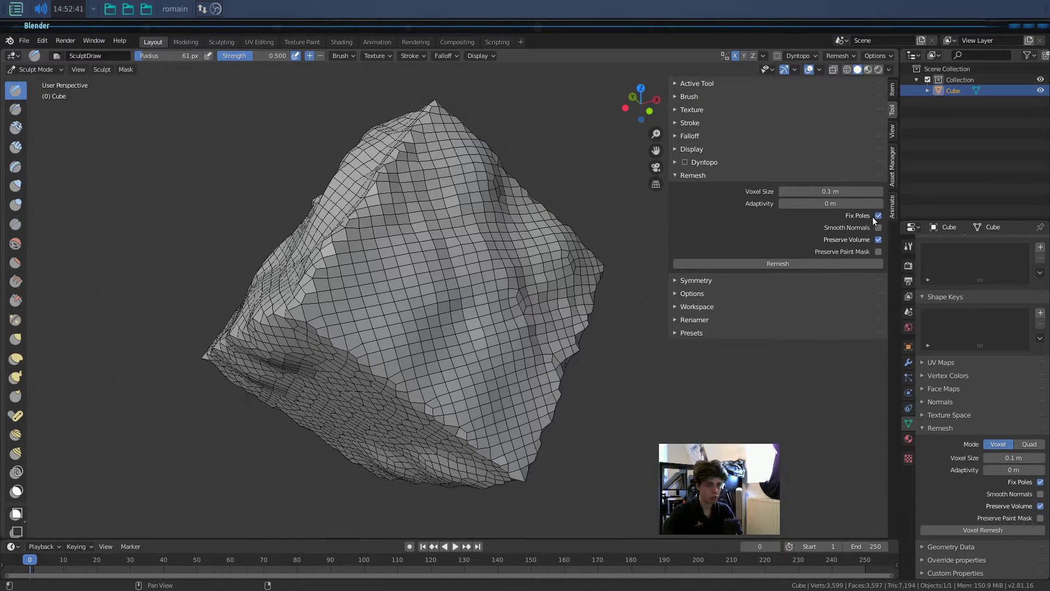
- Switch the remeshed cube to Object Mode and apply Shade Smooth to it
{"action": "mouse_move", "coordinate": [516, 286]}
{"action": "middle_mouse_down"}
{"action": "mouse_move", "coordinate": [421, 236]}
{"action": "mouse_move", "coordinate": [508, 240]}
{"action": "middle_mouse_up"}
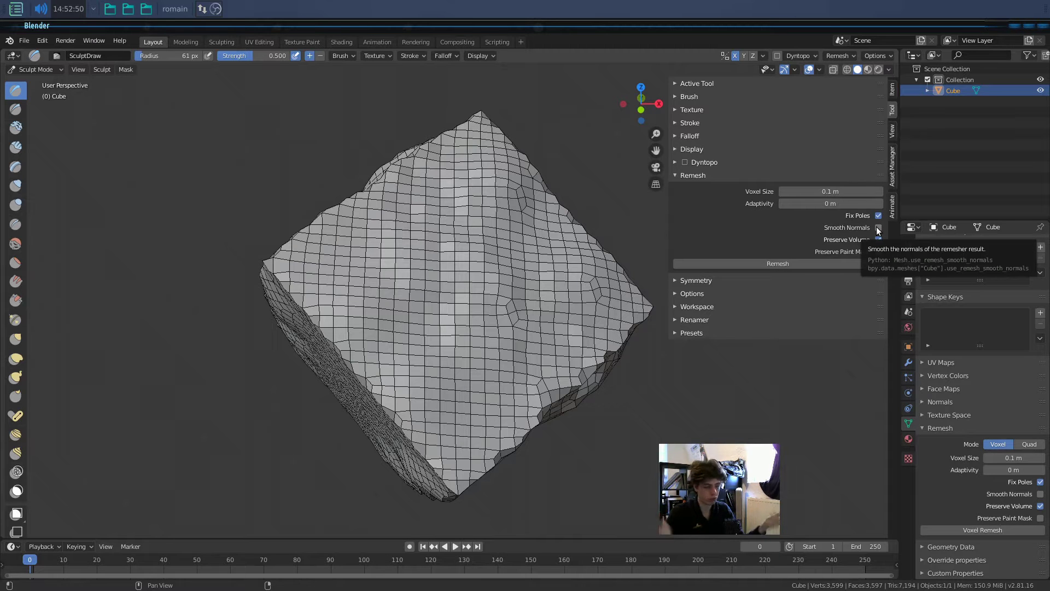
{"action": "right_click", "coordinate": [421, 201]}
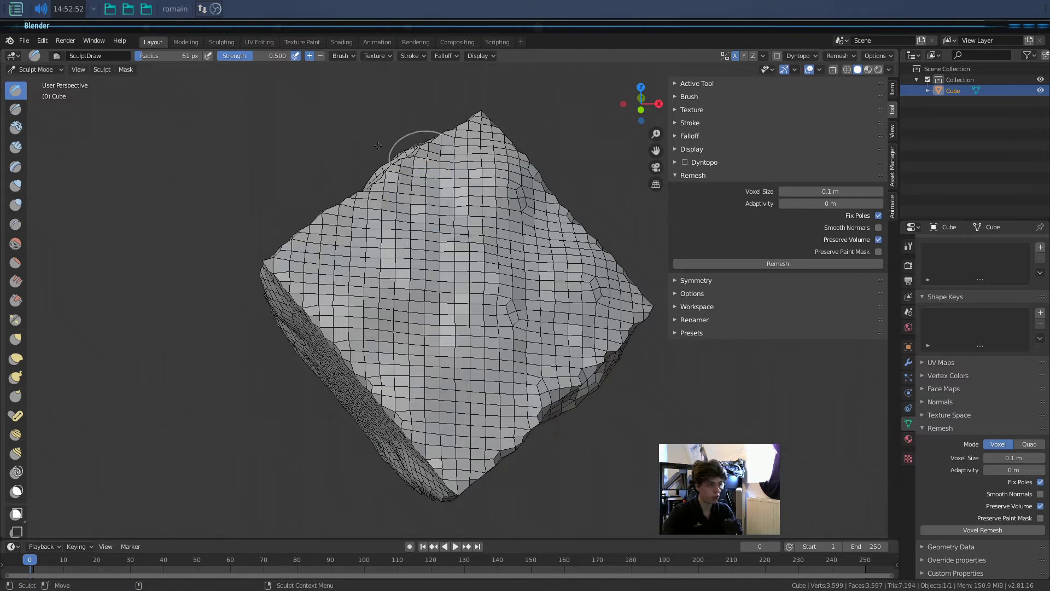
{"action": "left_click", "coordinate": [35, 70]}
{"action": "left_click", "coordinate": [54, 83]}
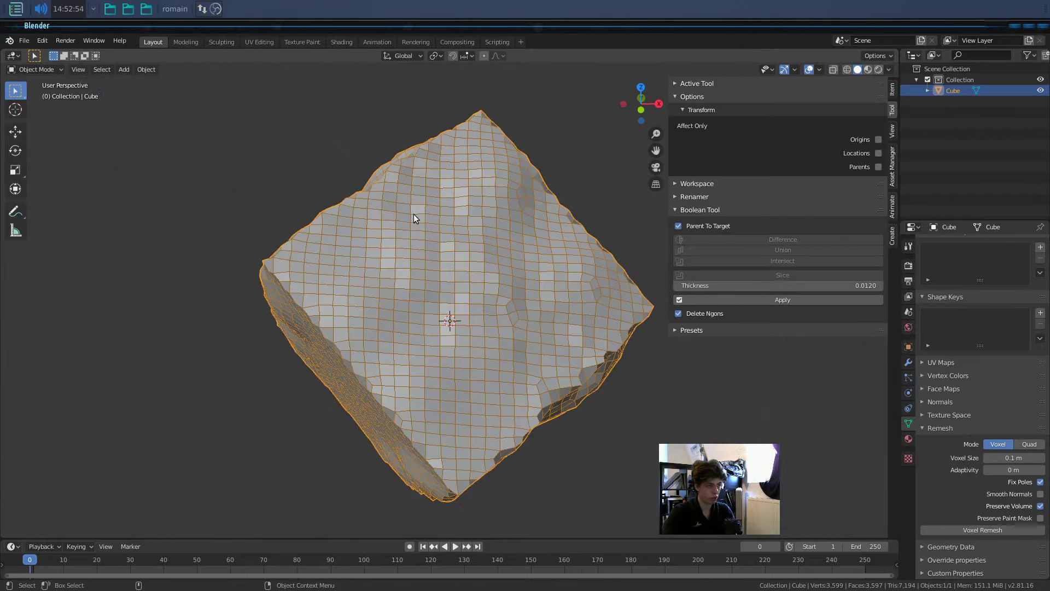
{"action": "right_click", "coordinate": [414, 215]}
{"action": "left_click", "coordinate": [415, 215]}
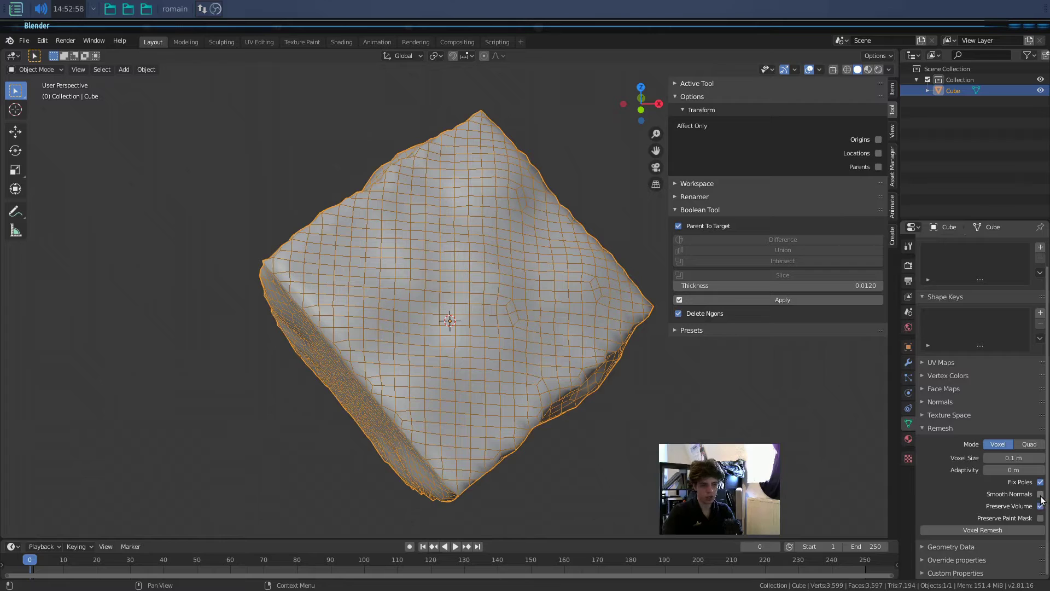
- Widen the Properties editor to make the Remesh settings easier to read, and inspect the smooth-shaded cube from several sides
{"action": "left_click_drag", "start_coordinate": [900, 481], "coordinate": [825, 481]}
{"action": "left_click", "coordinate": [625, 436]}
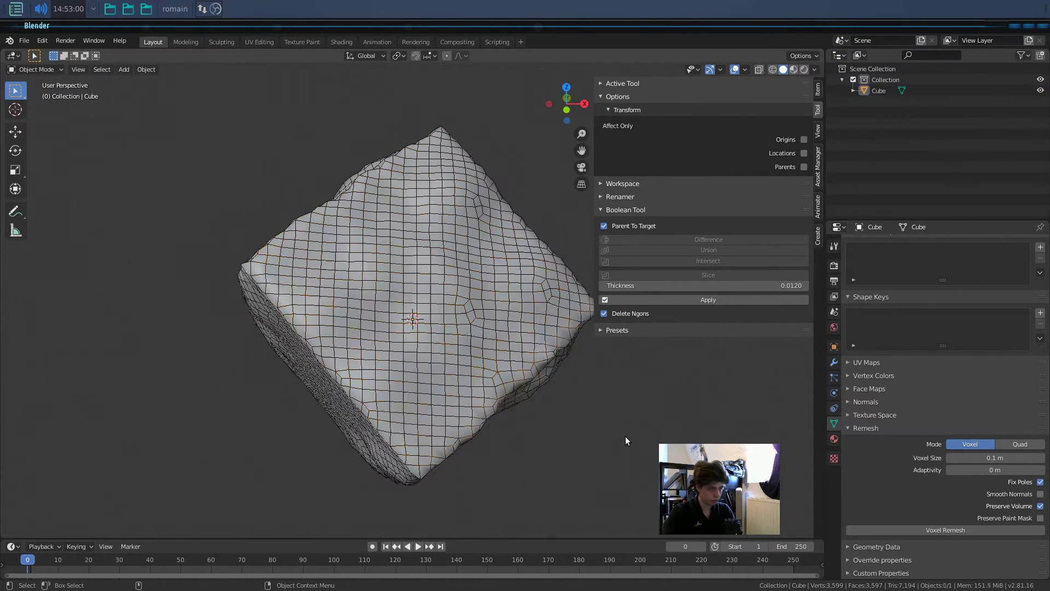
{"action": "key", "text": "a"}
{"action": "left_click", "coordinate": [601, 428]}
{"action": "middle_click_drag", "start_coordinate": [464, 410], "coordinate": [465, 380]}
{"action": "mouse_move", "coordinate": [515, 408]}
{"action": "middle_mouse_down"}
{"action": "mouse_move", "coordinate": [529, 419]}
{"action": "mouse_move", "coordinate": [502, 416]}
{"action": "middle_mouse_up"}
{"action": "middle_click_drag", "start_coordinate": [413, 389], "coordinate": [474, 422]}
{"action": "left_click", "coordinate": [474, 421]}
- Undo the smooth shading and the 0.1 m remesh to restore the dense tilted sculpt, and reselect the cube
{"action": "key", "text": "ctrl+z"}
{"action": "key", "text": "ctrl+z"}
{"action": "key", "text": "ctrl+z"}
{"action": "key", "text": "ctrl+z"}
{"action": "key", "text": "ctrl+z"}
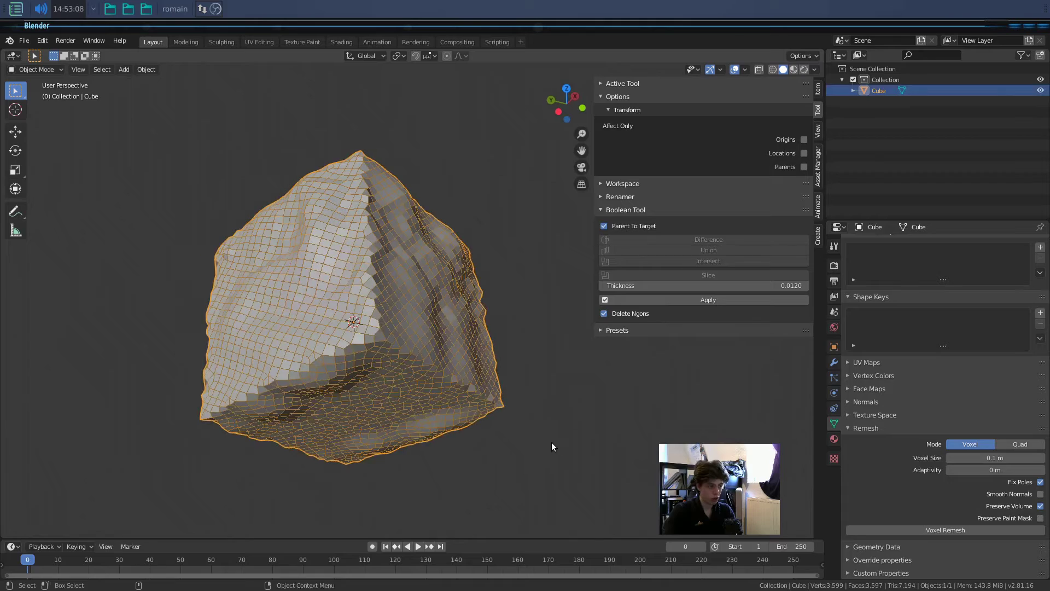
{"action": "key", "text": "ctrl+z"}
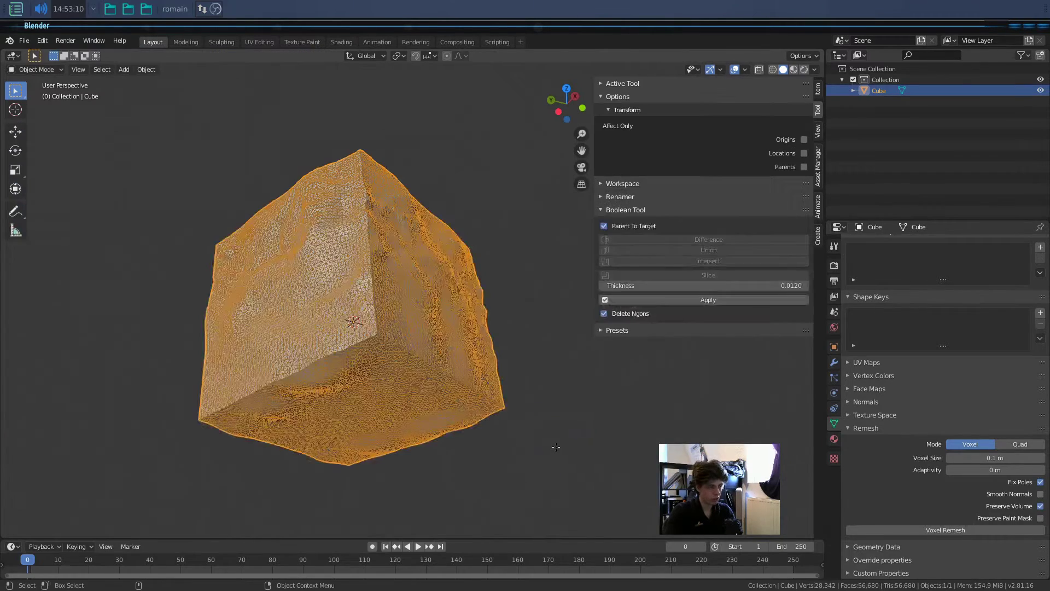
{"action": "key", "text": "ctrl+z"}
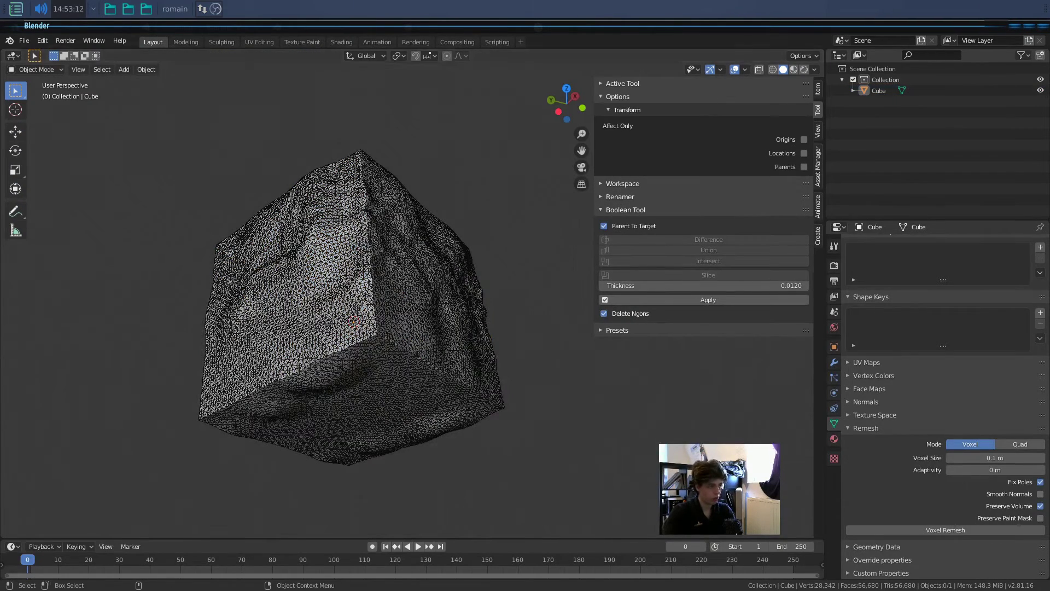
{"action": "left_click", "coordinate": [459, 405]}
{"action": "middle_click_drag", "start_coordinate": [458, 404], "coordinate": [508, 356]}
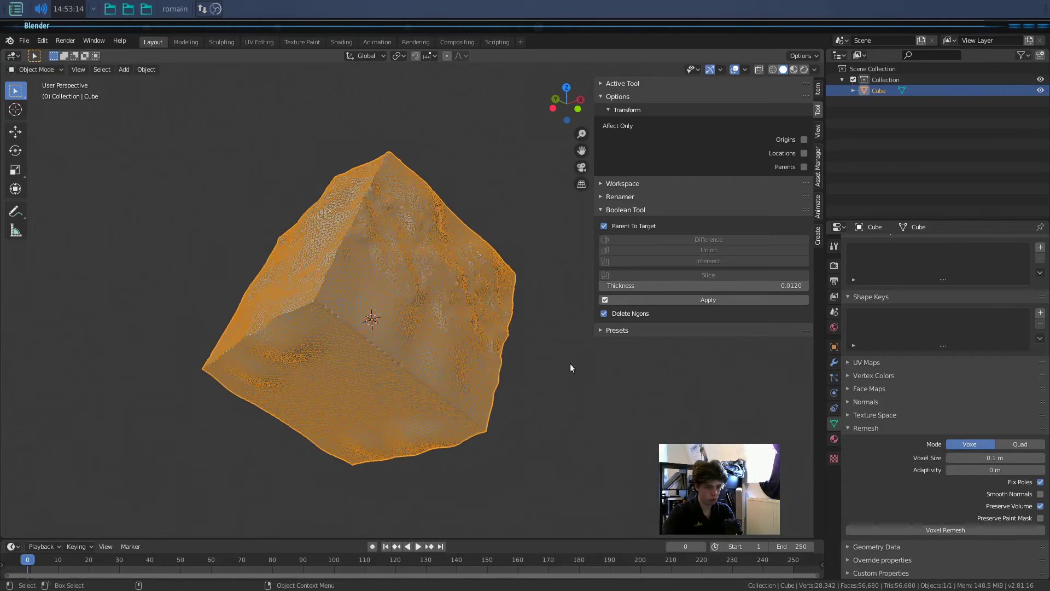
- Set the Remesh mode to Quad, read the Quad options on the manual's Retopology page in Chrome, and return to Blender
{"action": "left_click", "coordinate": [1004, 444]}
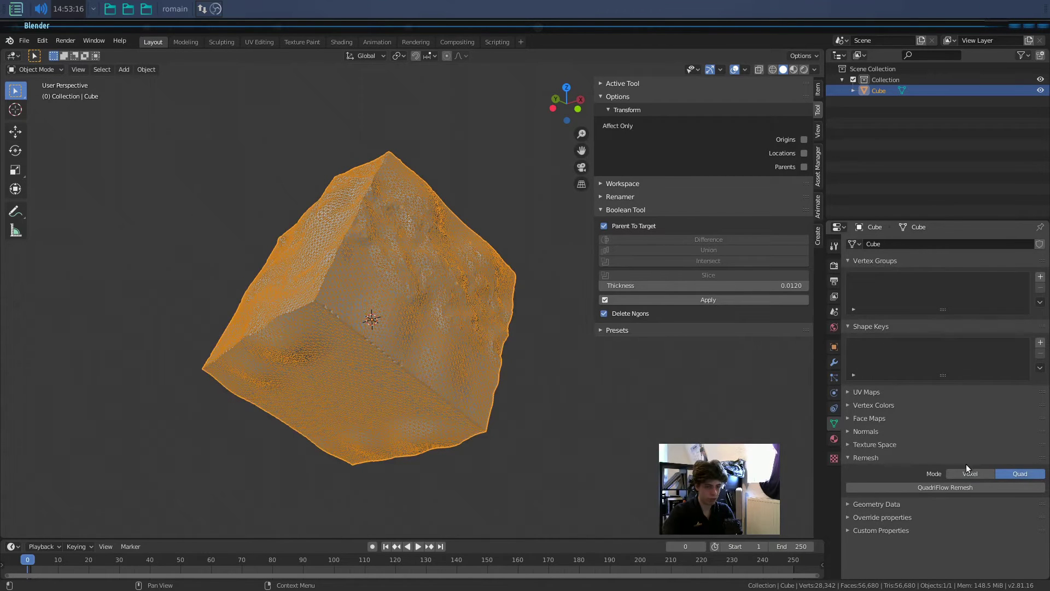
{"action": "key", "text": "alt+Tab"}
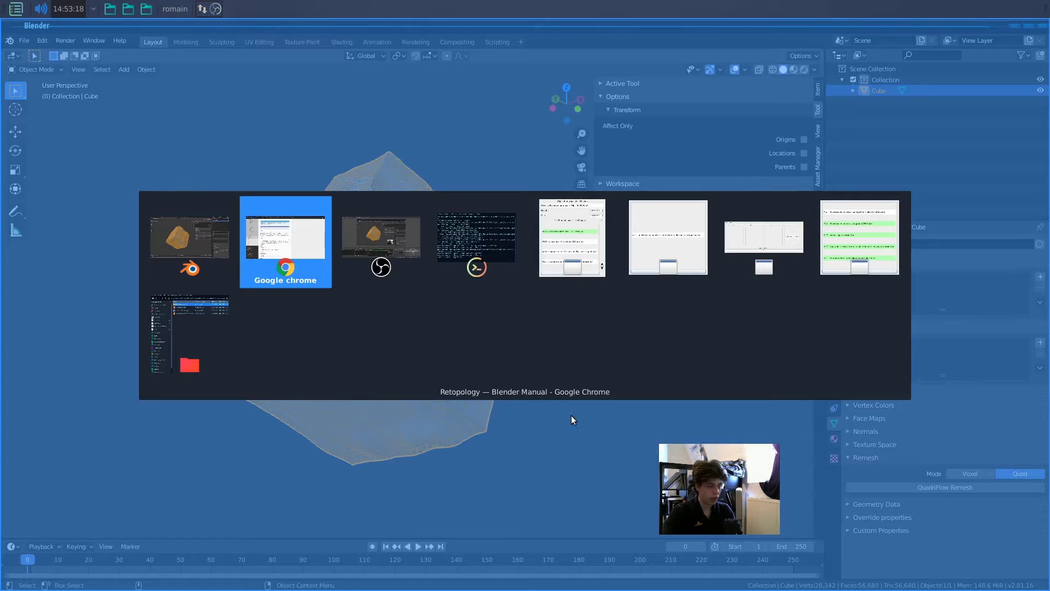
{"action": "key", "text": "Tab"}
{"action": "key", "text": "shift+Tab"}
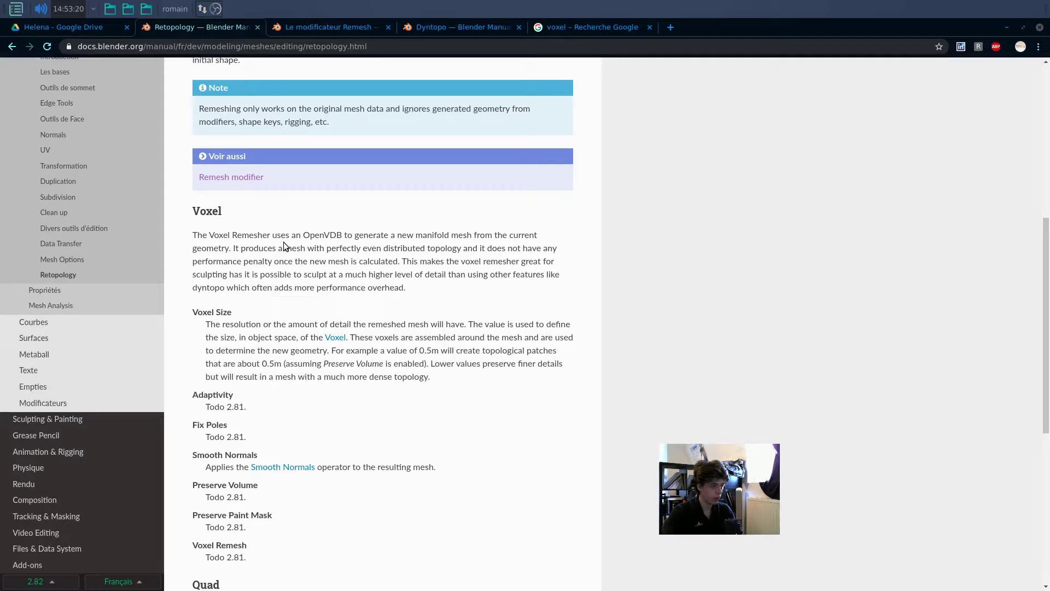
{"action": "scroll", "coordinate": [320, 359], "scroll_direction": "down", "scroll_amount": 6}
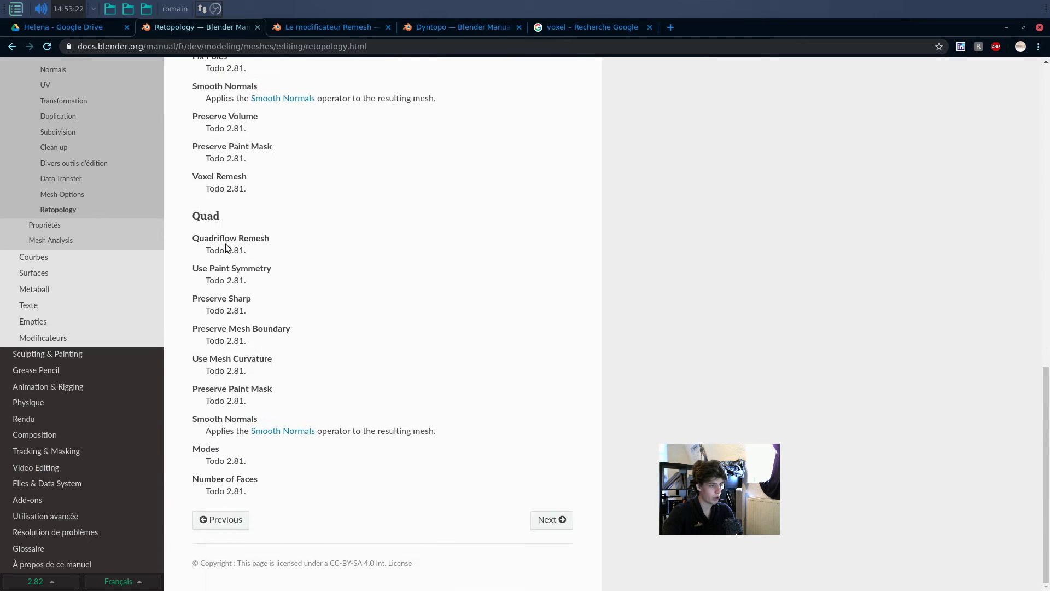
{"action": "left_click_drag", "start_coordinate": [195, 236], "coordinate": [355, 494]}
{"action": "left_click", "coordinate": [393, 458]}
{"action": "key", "text": "alt+Tab"}
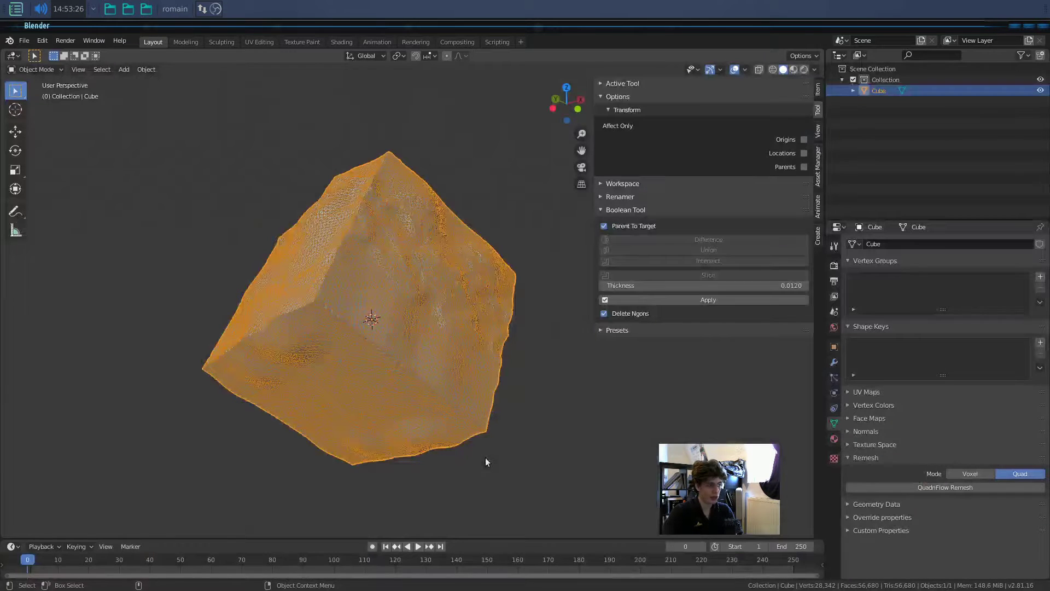
- Deselect the cube and QuadriFlow-remesh it to 4000 faces with Use Paint Symmetry, Preserve Sharp and Preserve Mesh Boundary enabled
{"action": "mouse_move", "coordinate": [517, 455]}
{"action": "middle_mouse_down"}
{"action": "mouse_move", "coordinate": [467, 446]}
{"action": "mouse_move", "coordinate": [527, 442]}
{"action": "middle_mouse_up"}
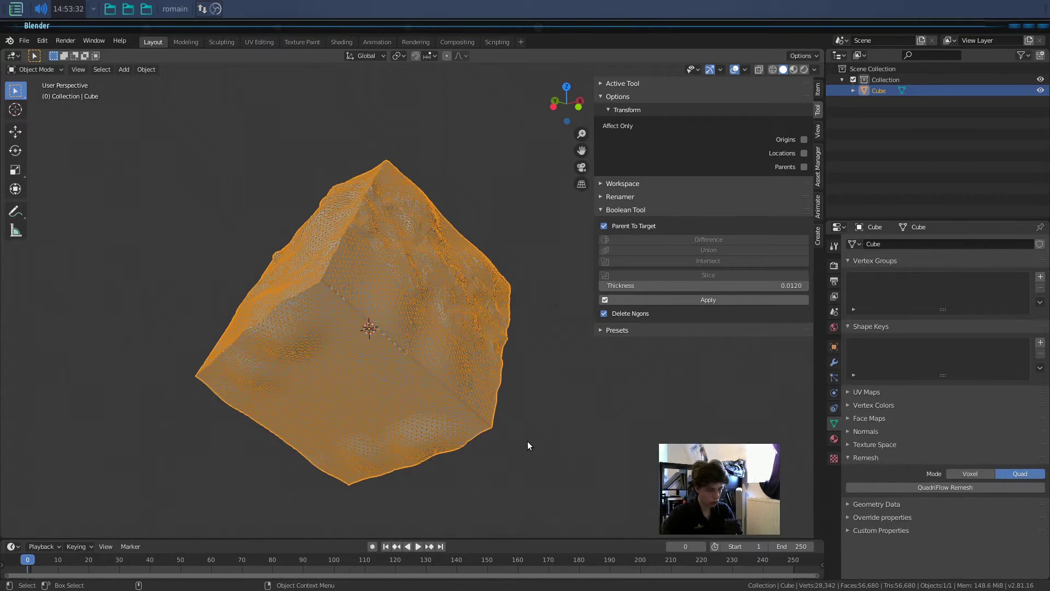
{"action": "middle_click_drag", "start_coordinate": [522, 419], "coordinate": [579, 422]}
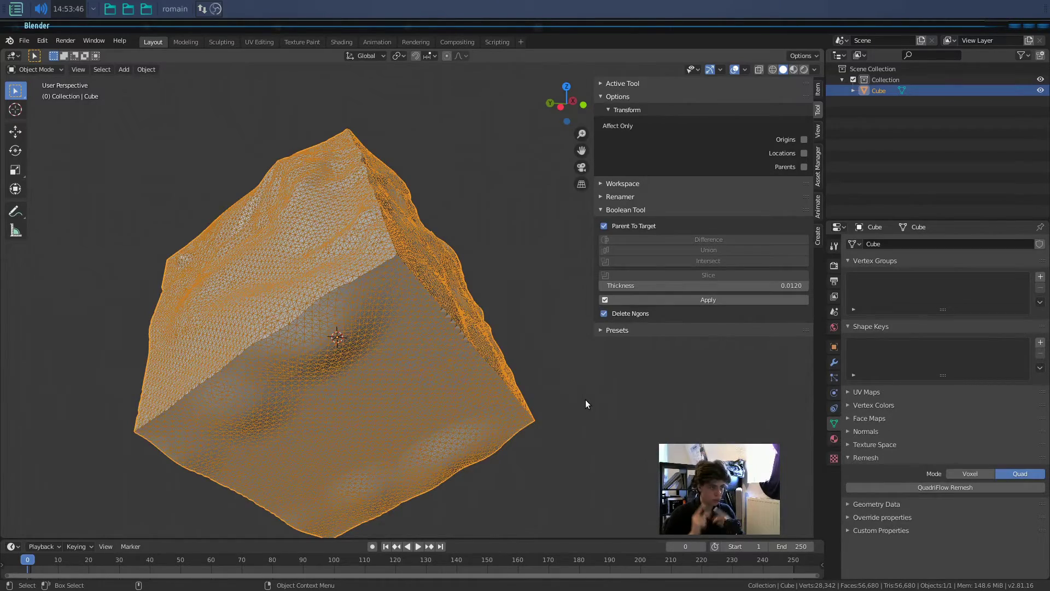
{"action": "left_click", "coordinate": [586, 399]}
{"action": "middle_click_drag", "start_coordinate": [469, 417], "coordinate": [415, 193]}
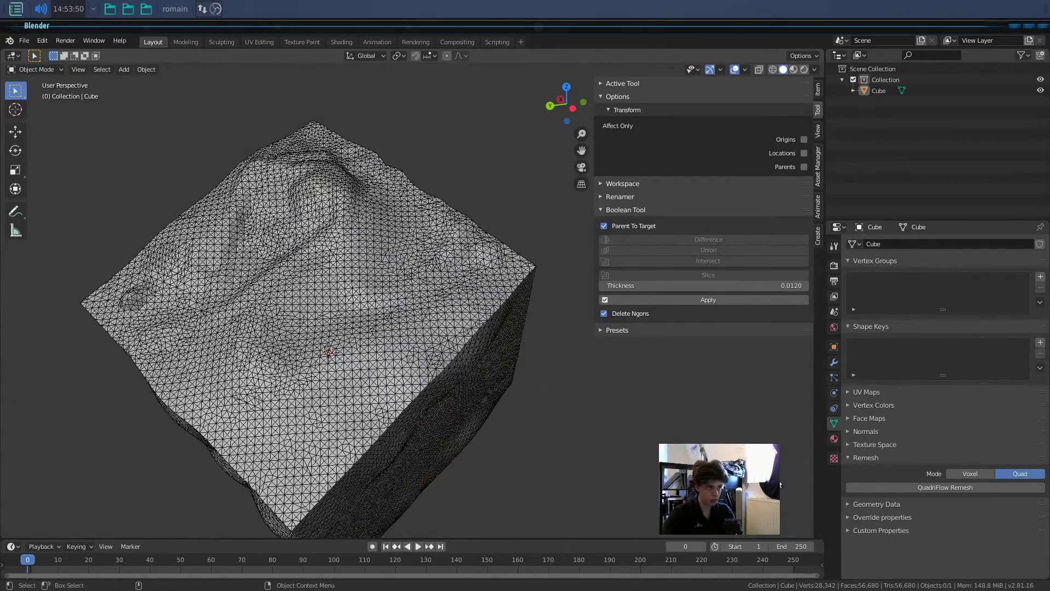
{"action": "left_click", "coordinate": [891, 486]}
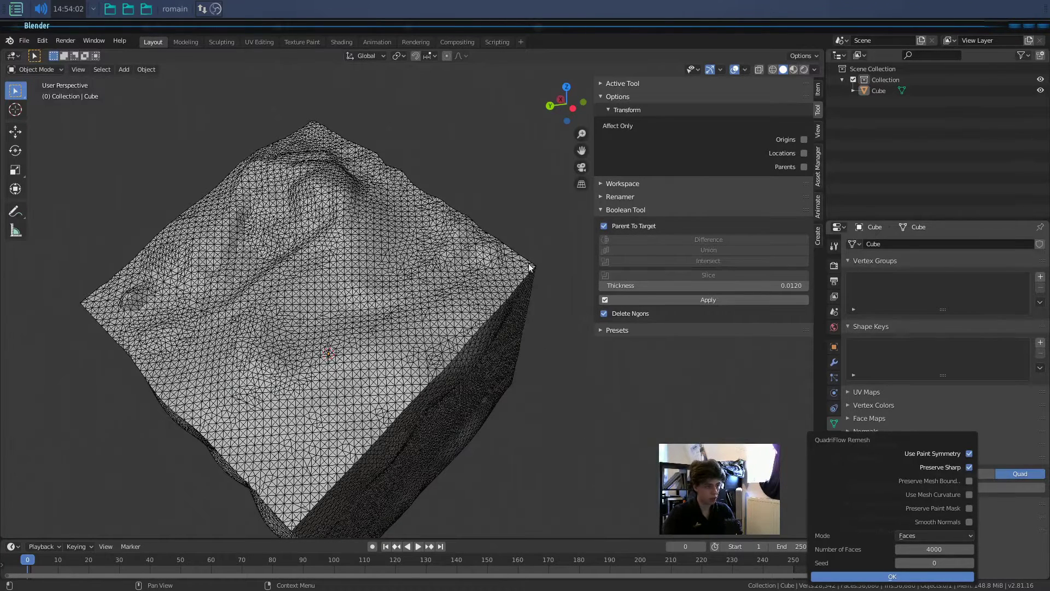
{"action": "left_click", "coordinate": [969, 483]}
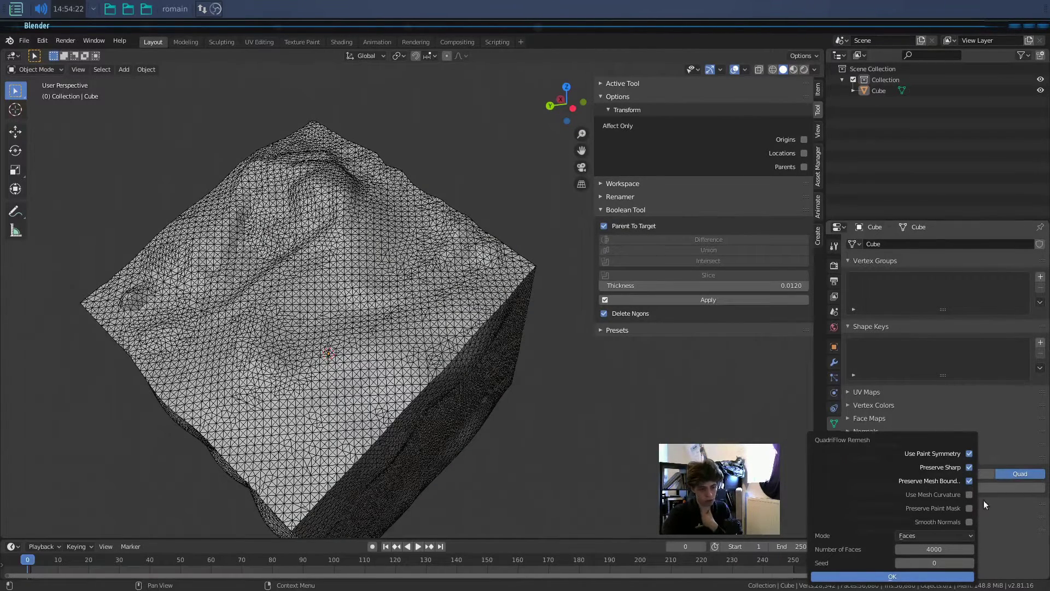
{"action": "left_click", "coordinate": [969, 495]}
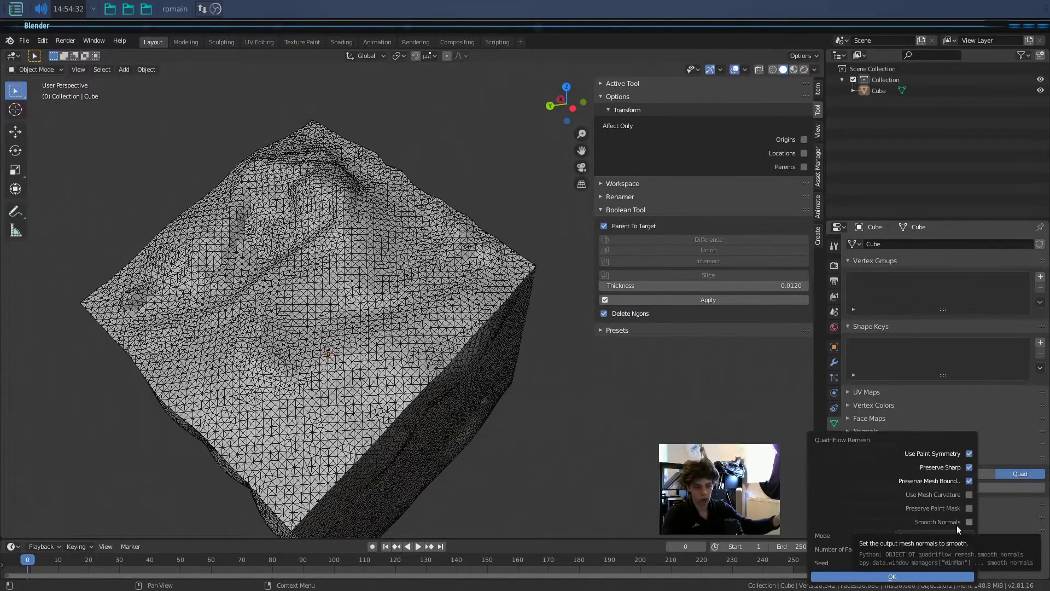
{"action": "left_click", "coordinate": [922, 535]}
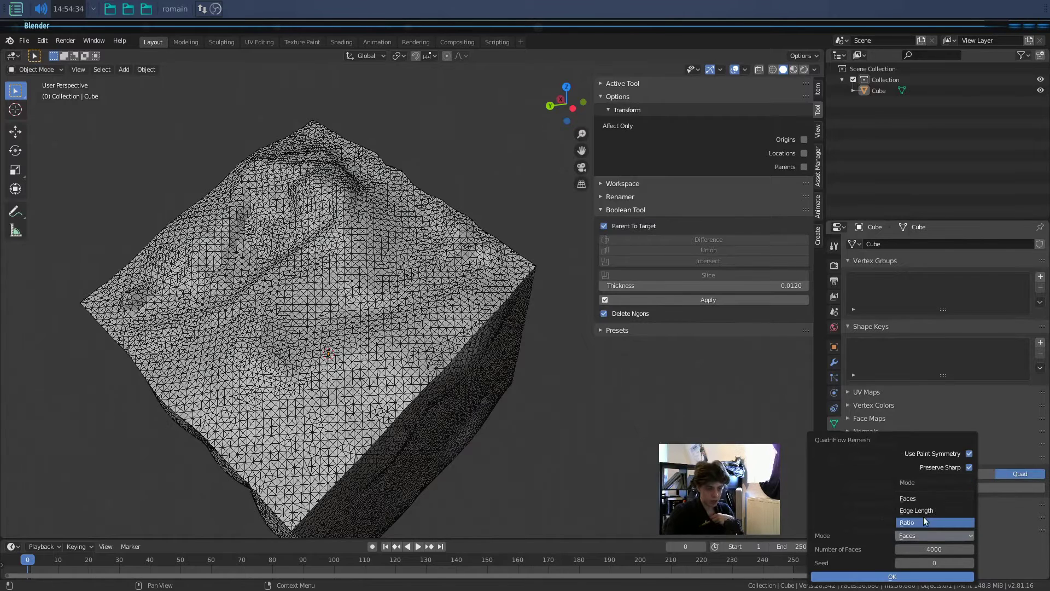
{"action": "left_click", "coordinate": [917, 537]}
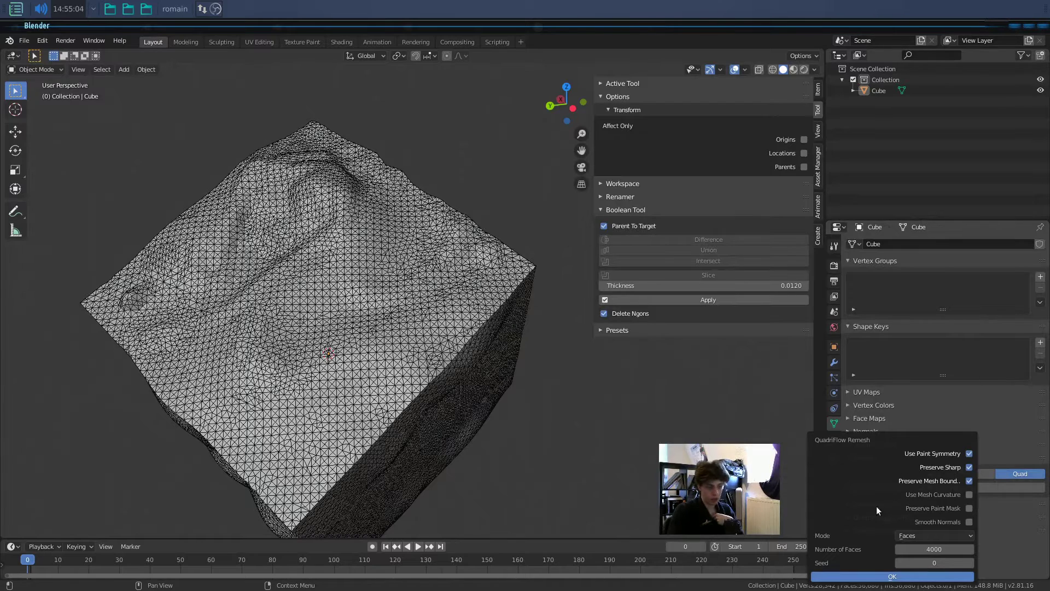
{"action": "left_click", "coordinate": [884, 575]}
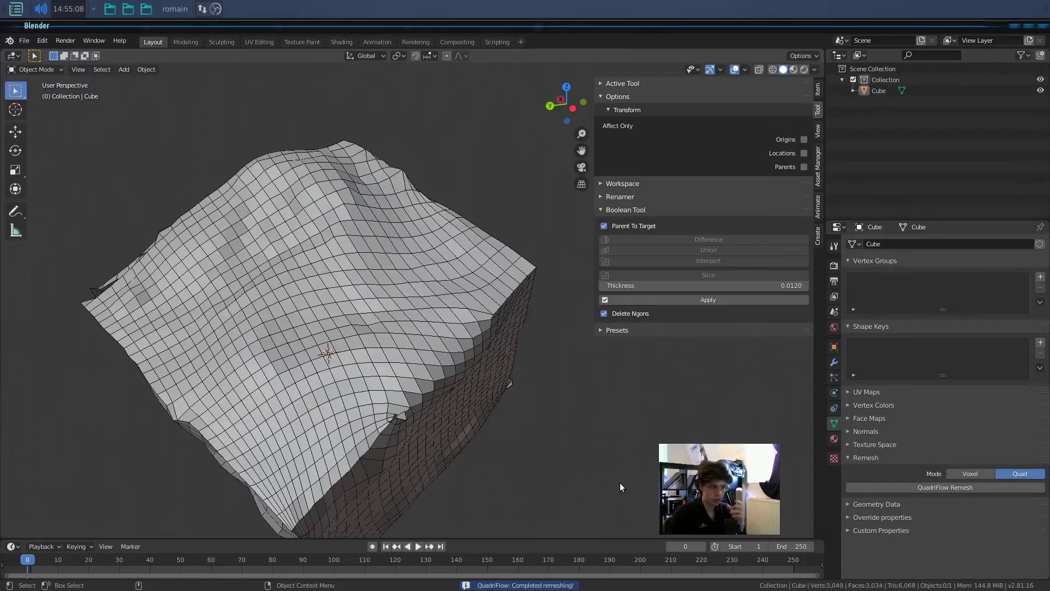
- Inspect the quad-remeshed cube's edges from several sides and undo the remesh to restore the dense sculpt
{"action": "middle_click_drag", "start_coordinate": [615, 487], "coordinate": [471, 361]}
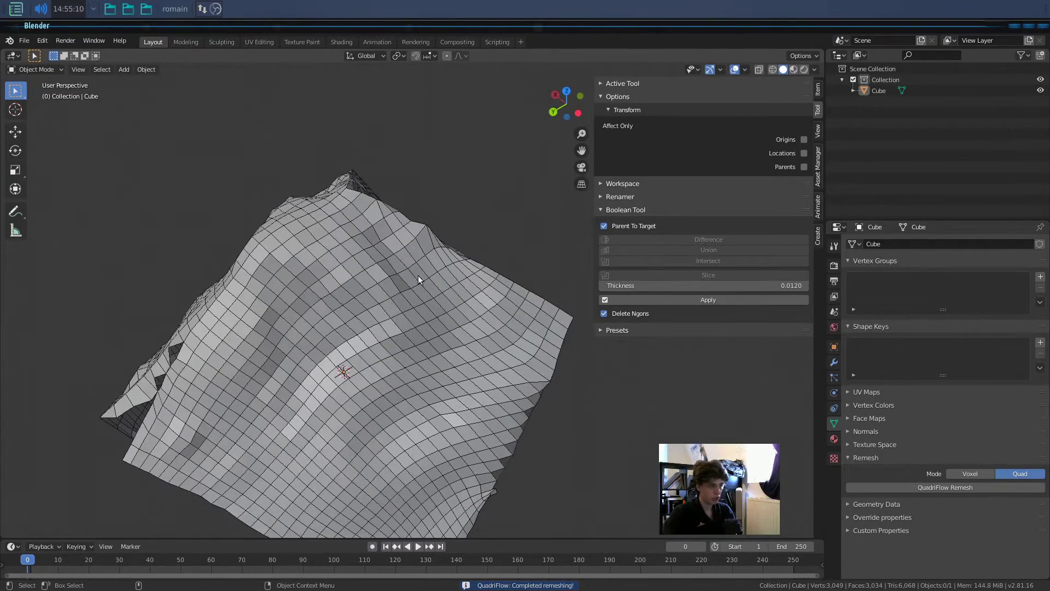
{"action": "middle_click_drag", "start_coordinate": [528, 302], "coordinate": [269, 435]}
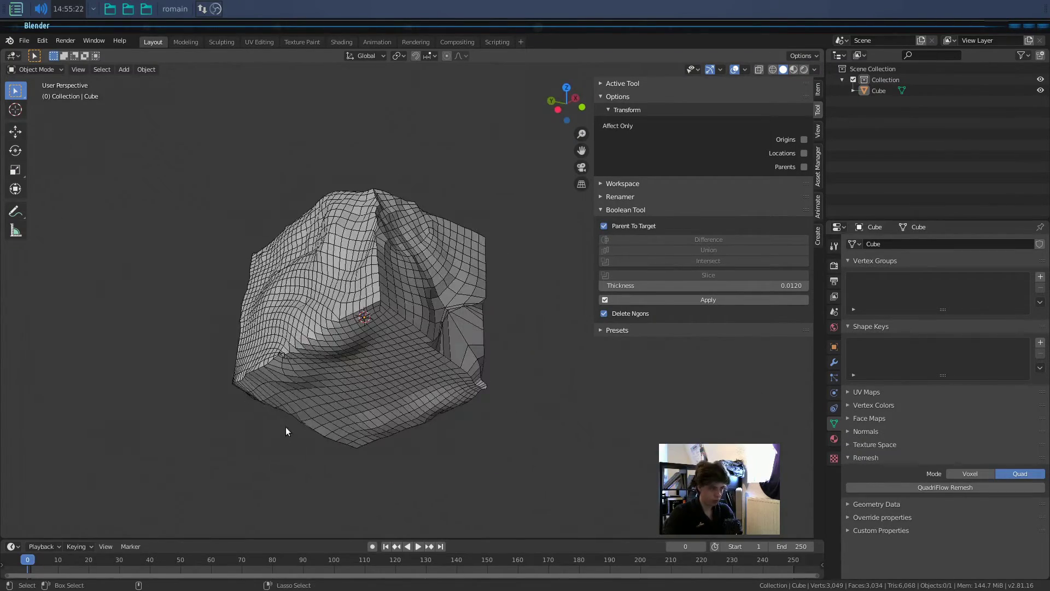
{"action": "key", "text": "ctrl+z"}
{"action": "scroll", "coordinate": [372, 383], "scroll_direction": "up", "scroll_amount": 3}
{"action": "middle_click_drag", "start_coordinate": [380, 371], "coordinate": [470, 377]}
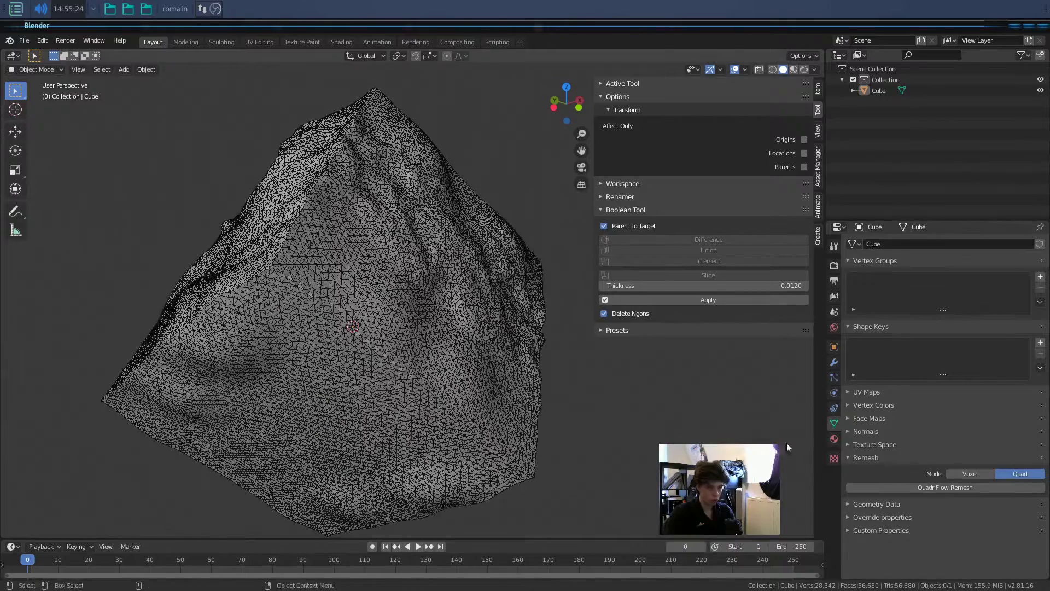
- QuadriFlow-remesh the dense cube to 4000 faces with Use Paint Symmetry, Preserve Sharp and Preserve Mesh Boundary all disabled
{"action": "left_click", "coordinate": [919, 487]}
{"action": "left_click", "coordinate": [966, 480]}
{"action": "left_click", "coordinate": [966, 466]}
{"action": "left_click", "coordinate": [965, 453]}
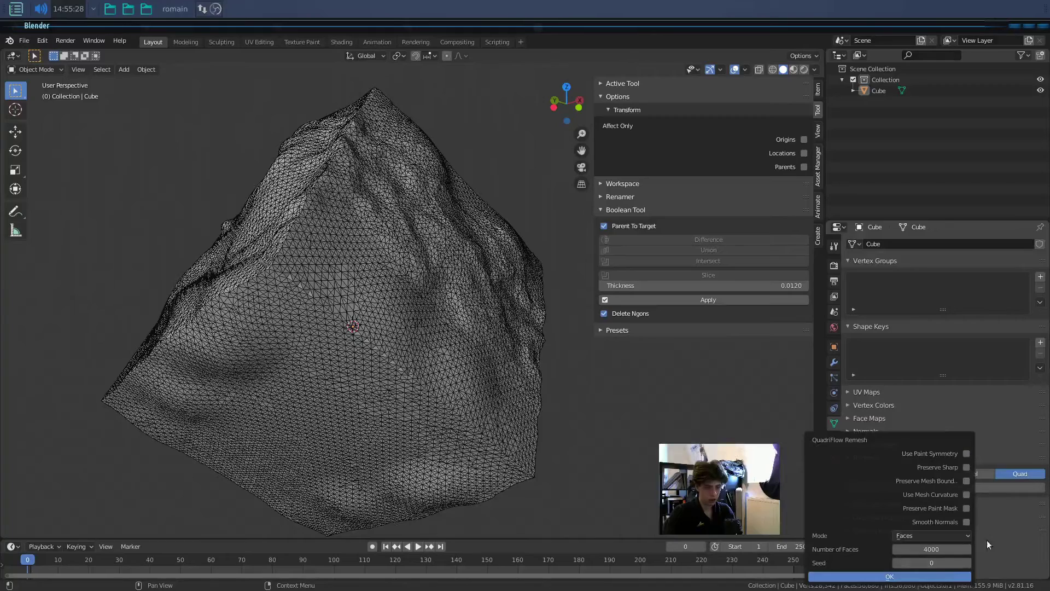
{"action": "left_click", "coordinate": [897, 576]}
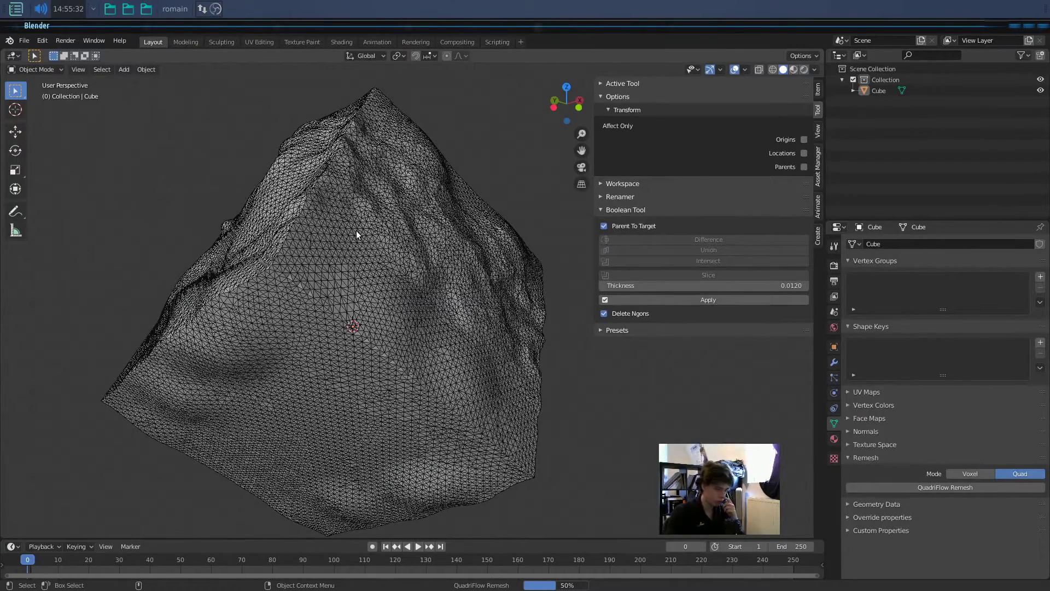
- Inspect the topology produced without the preserve options and undo that QuadriFlow remesh
{"action": "middle_click_drag", "start_coordinate": [490, 268], "coordinate": [513, 259]}
{"action": "middle_click_drag", "start_coordinate": [188, 340], "coordinate": [216, 369]}
{"action": "key", "text": "ctrl+z"}
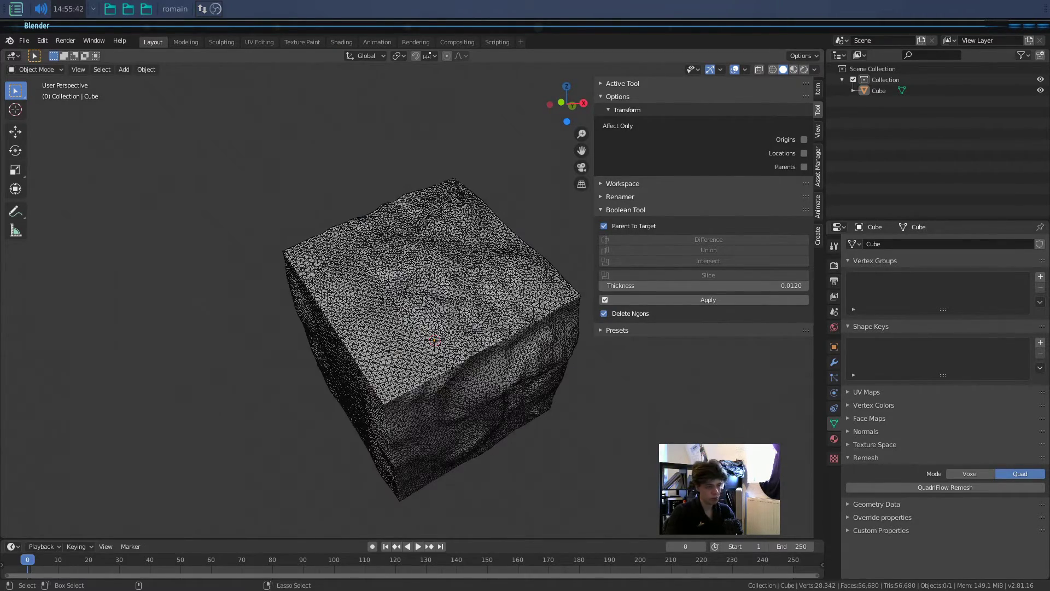
- QuadriFlow-remesh the cube to 4000 faces with only Preserve Sharp and Preserve Mesh Boundary enabled, and inspect its edges from several sides
{"action": "left_click", "coordinate": [997, 487]}
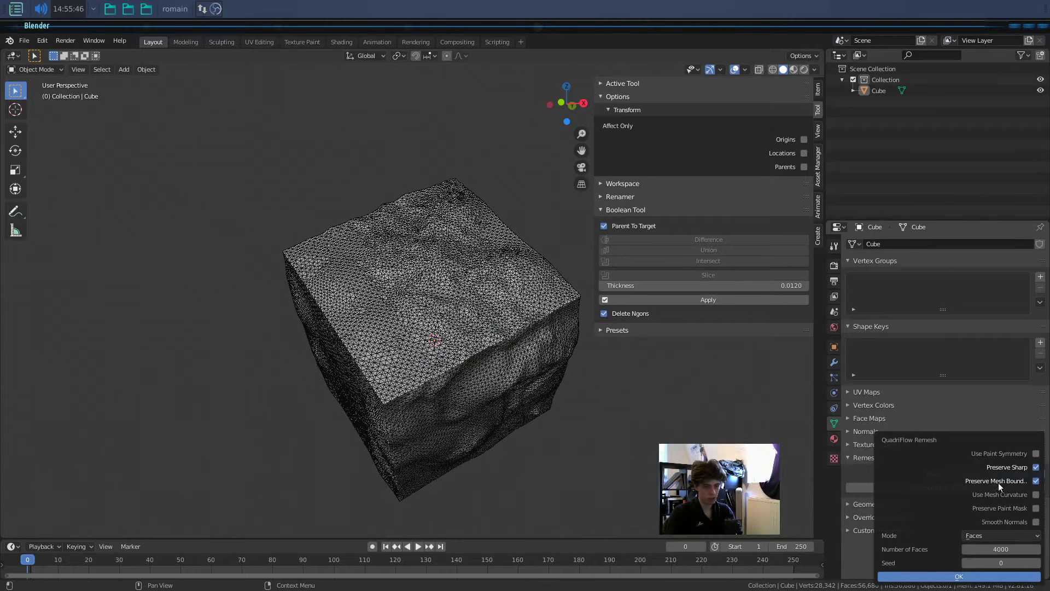
{"action": "left_click", "coordinate": [1003, 576]}
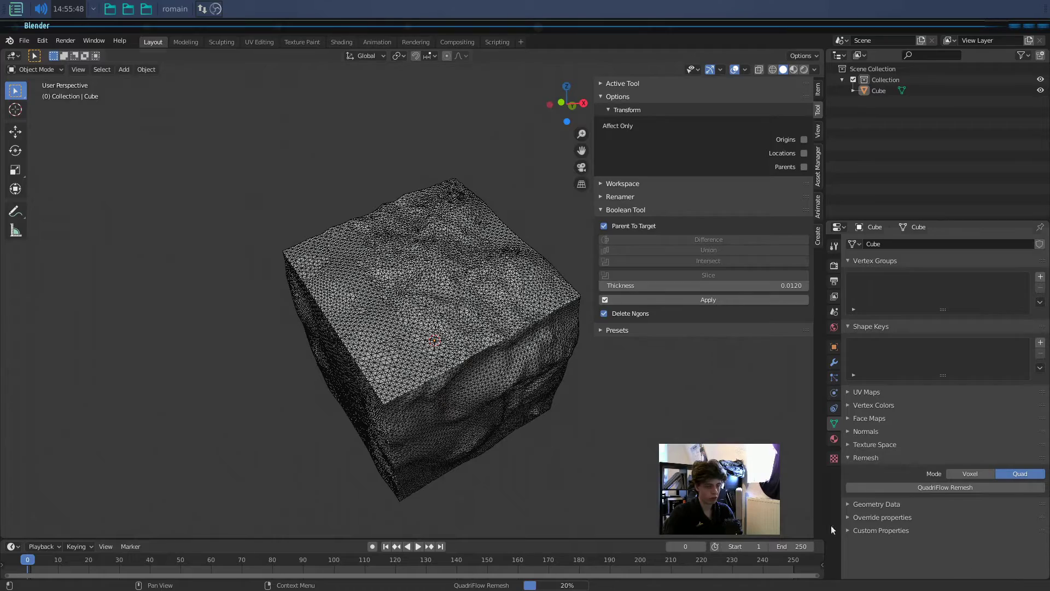
{"action": "middle_click_drag", "start_coordinate": [581, 444], "coordinate": [392, 376]}
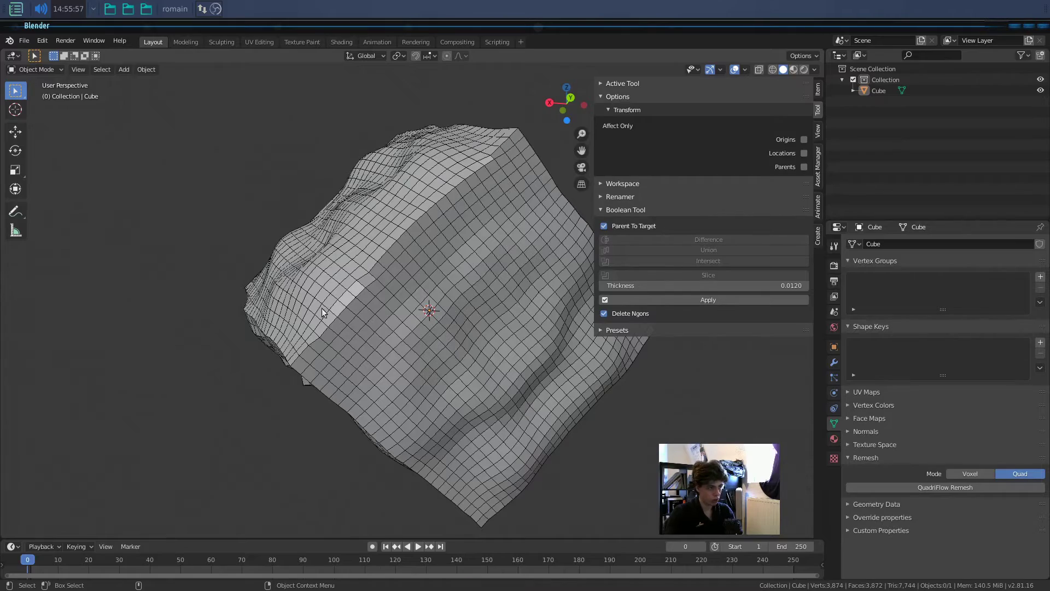
{"action": "middle_click_drag", "start_coordinate": [314, 355], "coordinate": [651, 419]}
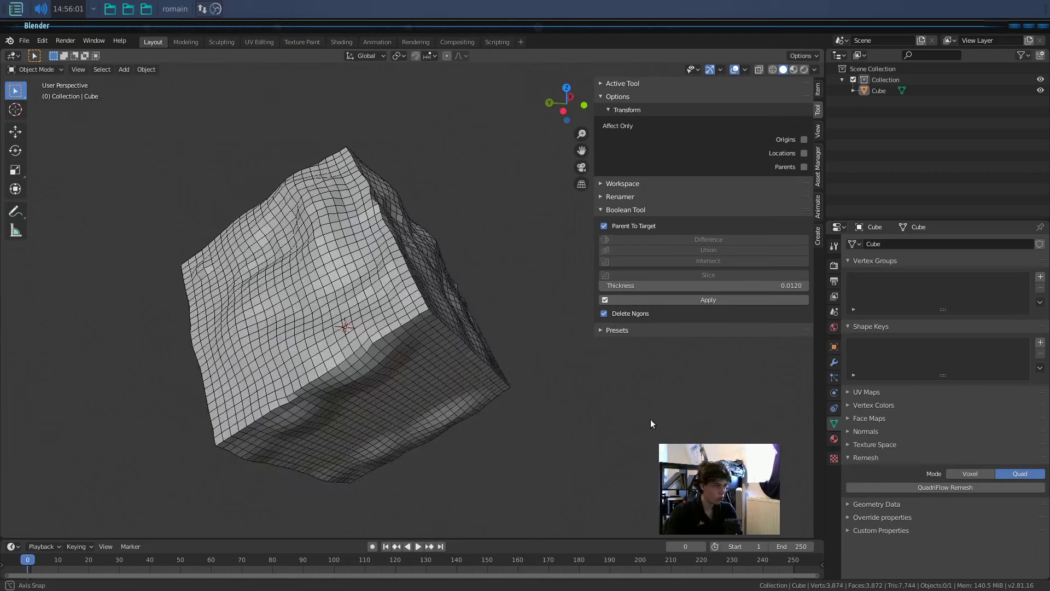
- Run QuadriFlow Remesh again on the quad mesh at 4000 faces with every preserve and symmetry option disabled
{"action": "left_click", "coordinate": [981, 486]}
{"action": "left_click", "coordinate": [1035, 480]}
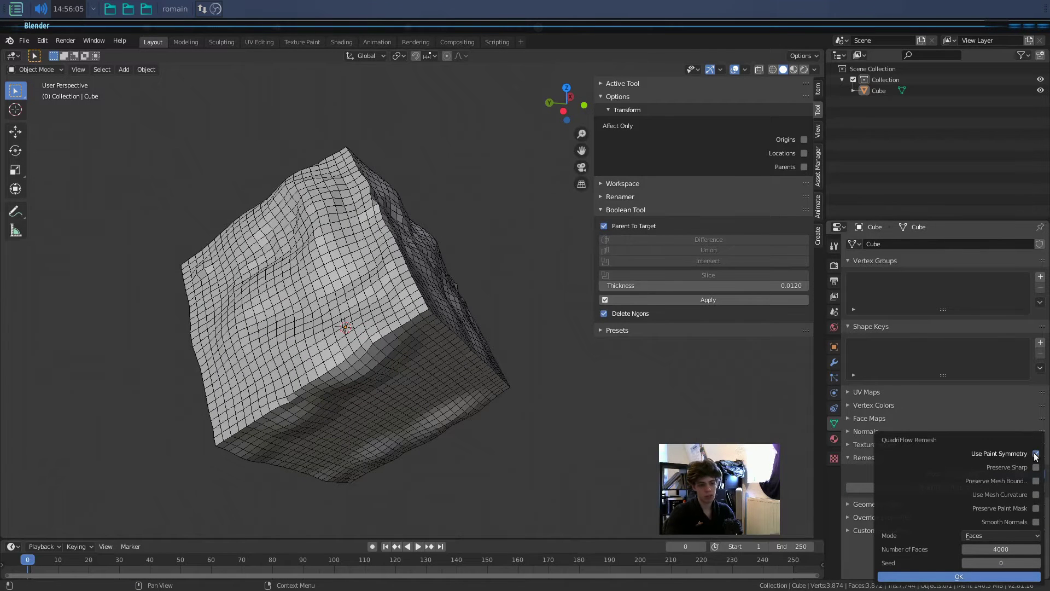
{"action": "left_click", "coordinate": [1035, 455]}
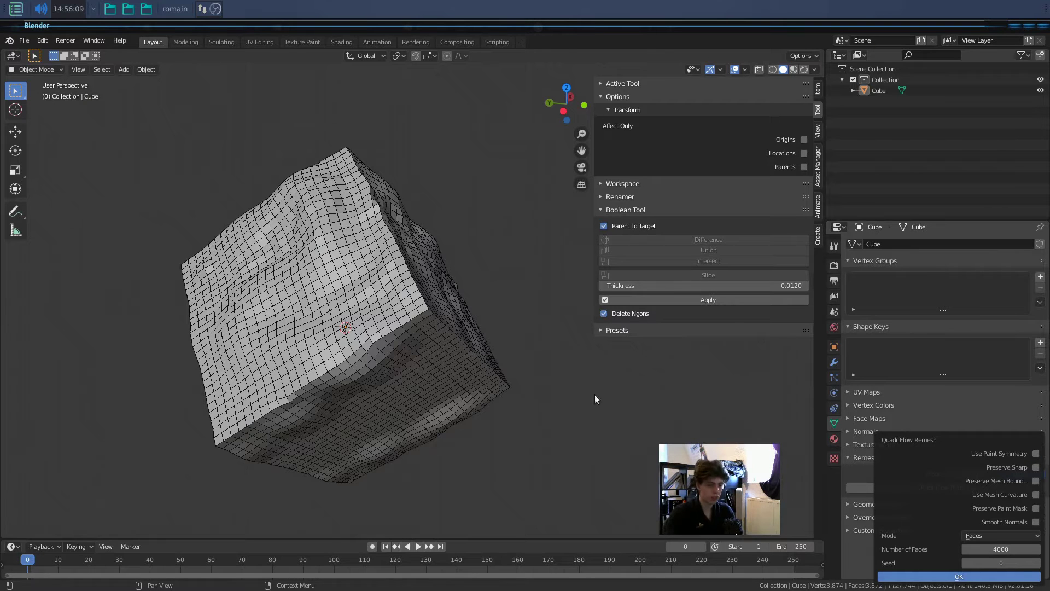
{"action": "left_click", "coordinate": [887, 574]}
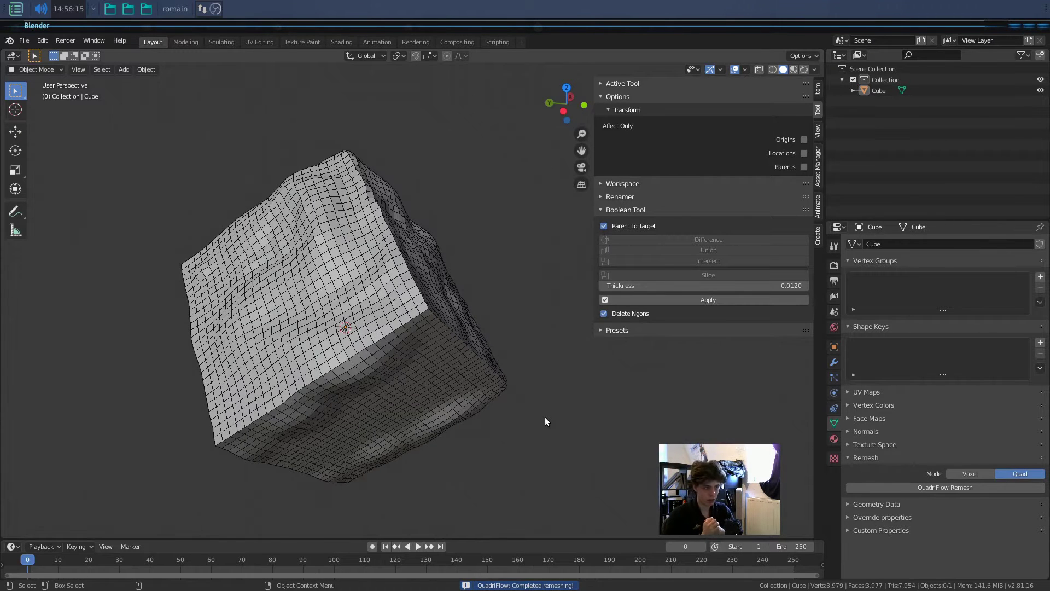
- Orbit around the twice-remeshed cube to check its edge flow, and undo back to the dense triangulated sculpt
{"action": "middle_click_drag", "start_coordinate": [506, 381], "coordinate": [381, 405]}
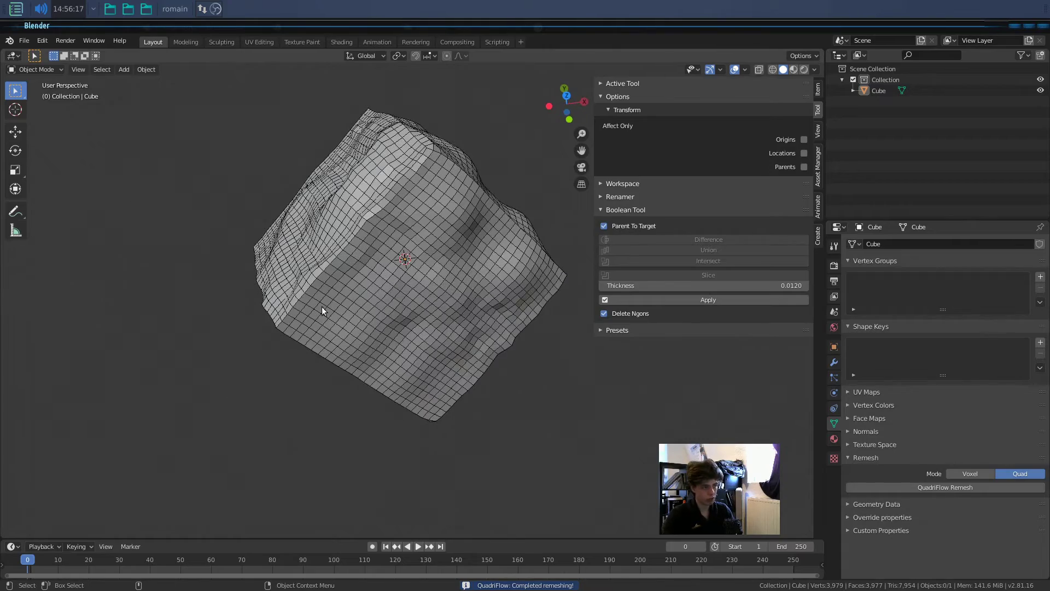
{"action": "middle_click_drag", "start_coordinate": [433, 175], "coordinate": [405, 223]}
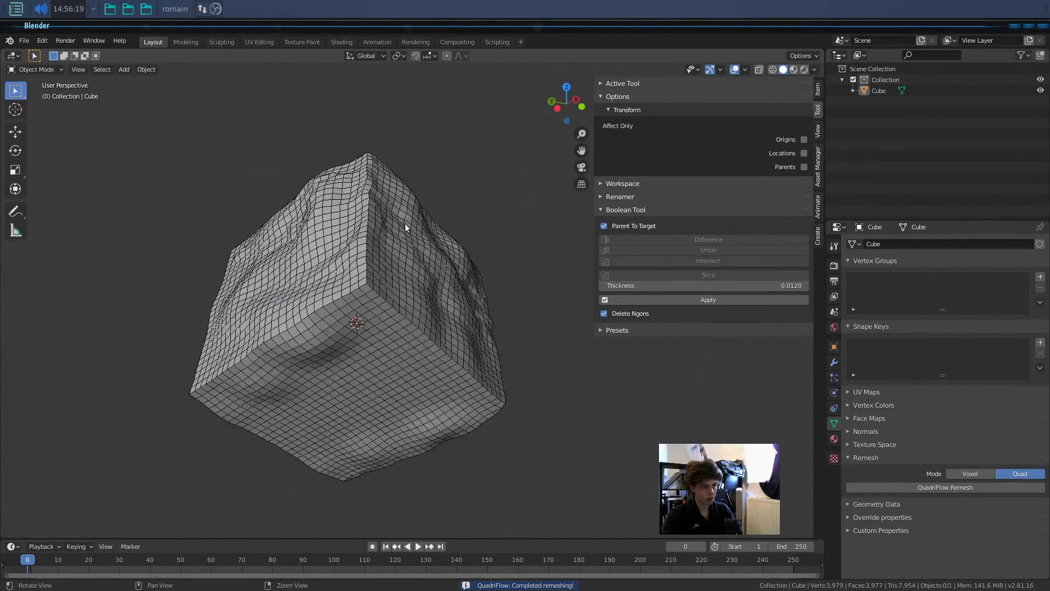
{"action": "key", "text": "ctrl+z"}
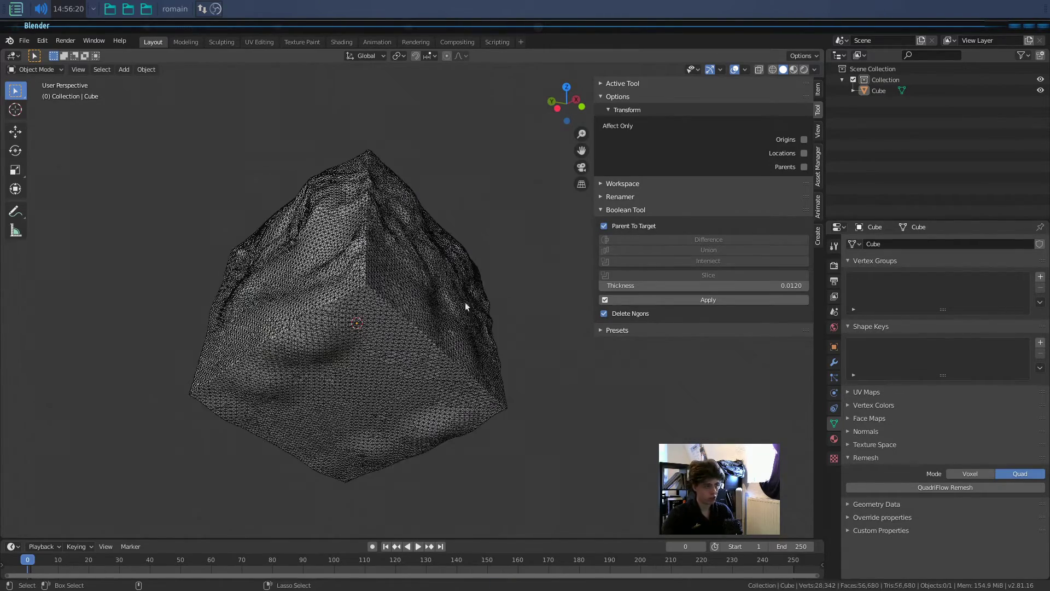
- Run QuadriFlow Remesh on the restored dense sculpt and examine the resulting quad topology from several sides
{"action": "left_click", "coordinate": [897, 488]}
{"action": "left_click", "coordinate": [931, 577]}
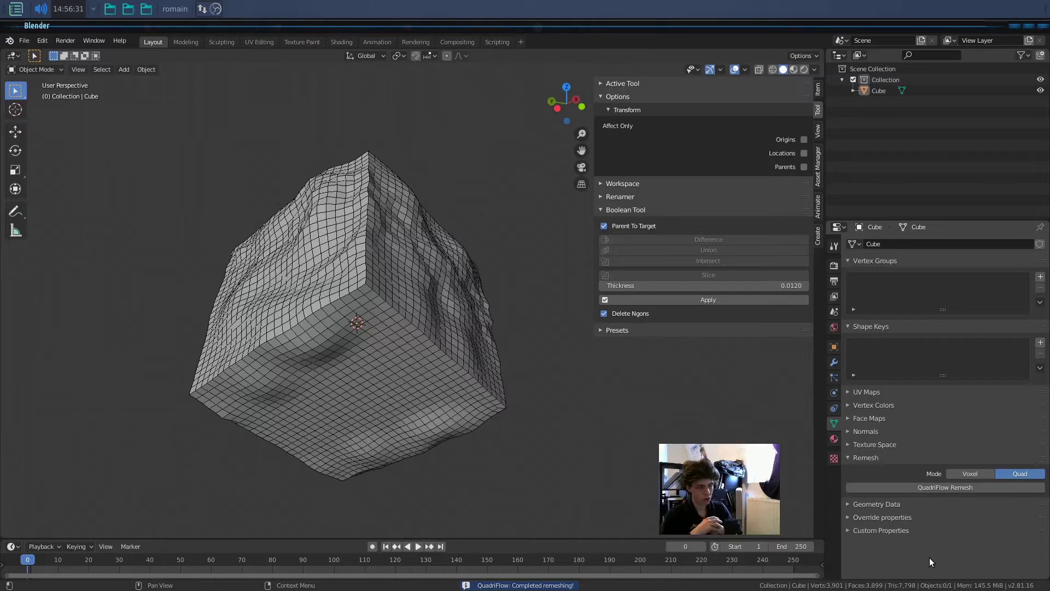
{"action": "middle_click_drag", "start_coordinate": [415, 432], "coordinate": [464, 393]}
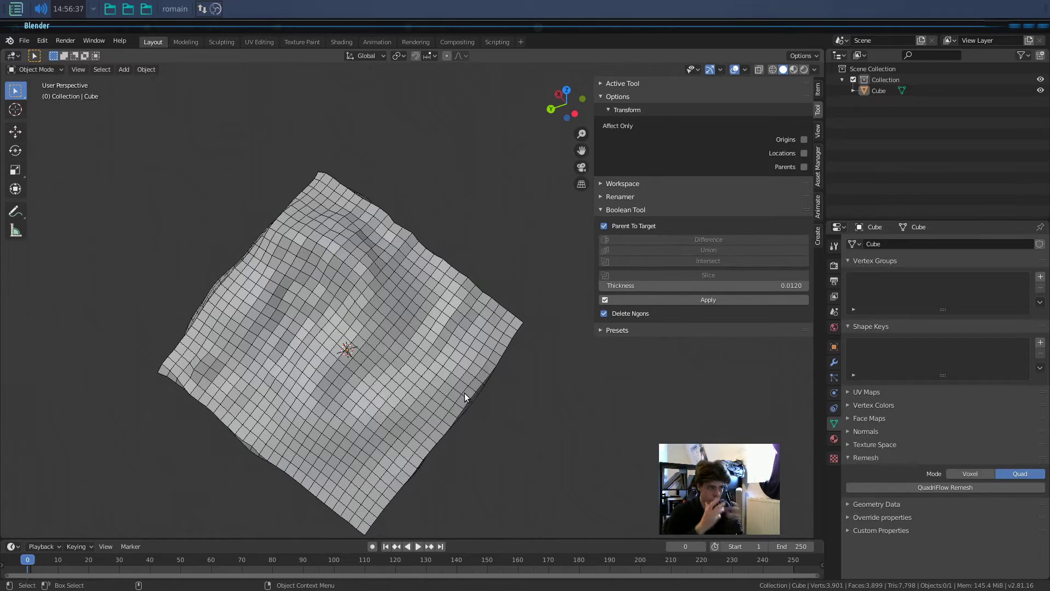
{"action": "middle_click_drag", "start_coordinate": [249, 363], "coordinate": [330, 269]}
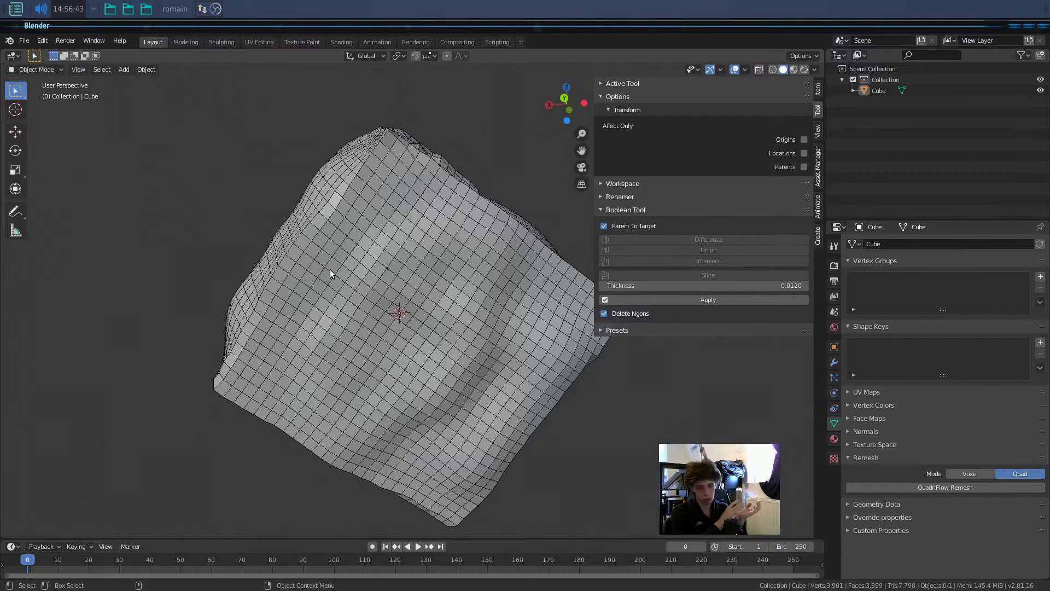
{"action": "middle_click_drag", "start_coordinate": [330, 271], "coordinate": [425, 359]}
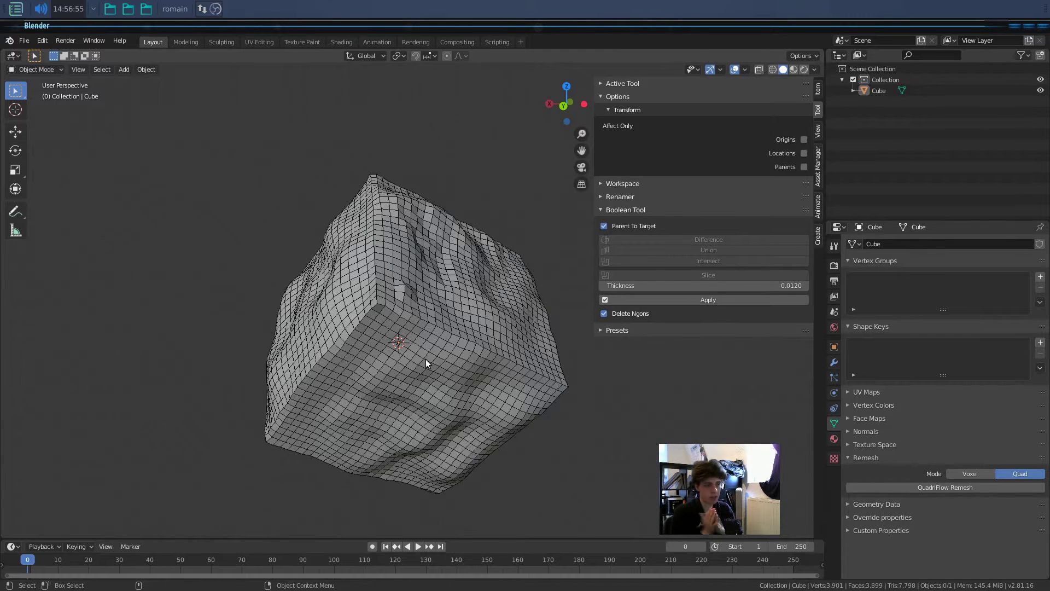
{"action": "middle_click_drag", "start_coordinate": [425, 359], "coordinate": [933, 446]}
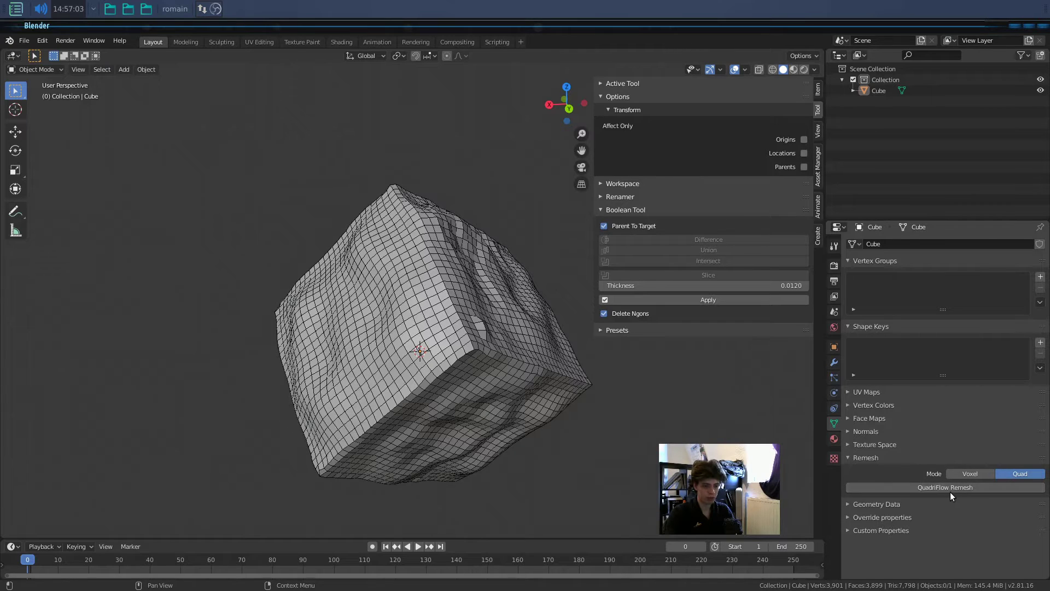
- Undo the last QuadriFlow remesh to restore the dense triangulated sculpt
{"action": "middle_click_drag", "start_coordinate": [738, 444], "coordinate": [545, 399]}
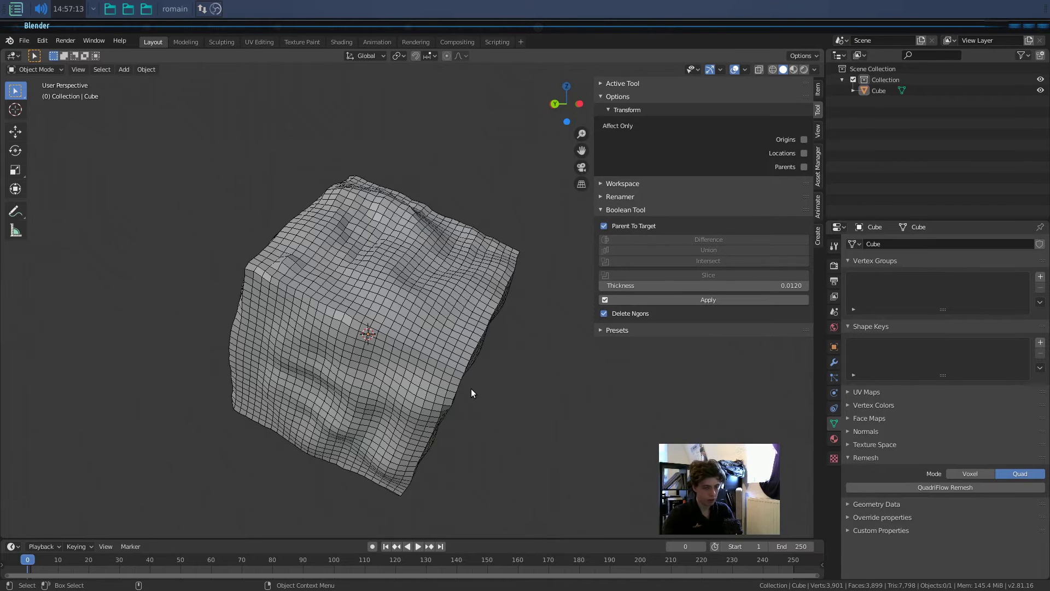
{"action": "key", "text": "ctrl+z"}
{"action": "mouse_move", "coordinate": [477, 379]}
{"action": "middle_mouse_down"}
{"action": "mouse_move", "coordinate": [445, 392]}
{"action": "mouse_move", "coordinate": [459, 389]}
{"action": "middle_mouse_up"}
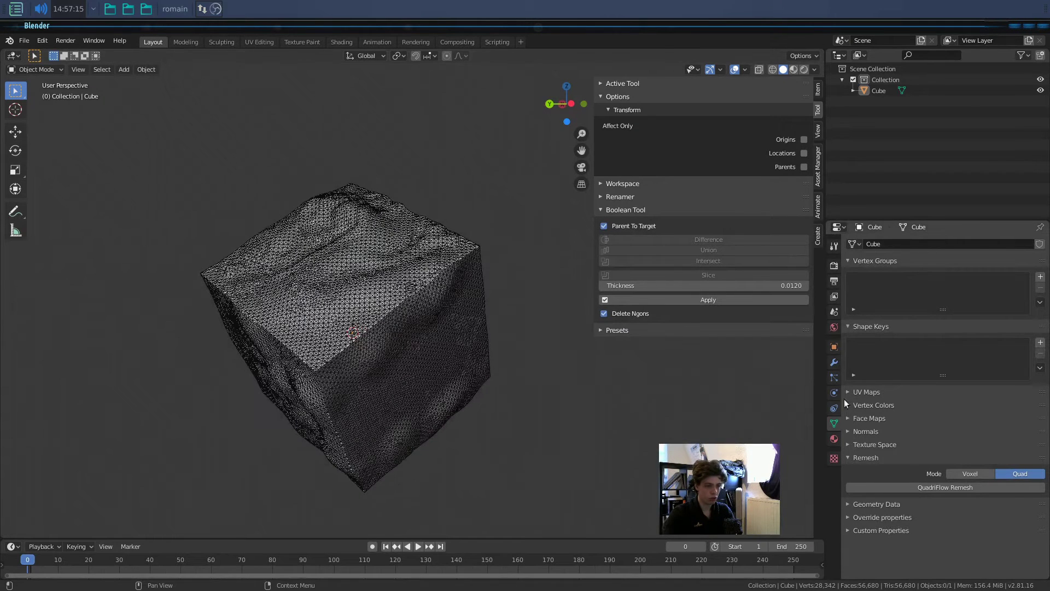
- Add a Remesh modifier to the sculpted cube
{"action": "left_click", "coordinate": [834, 363]}
{"action": "left_click", "coordinate": [933, 245]}
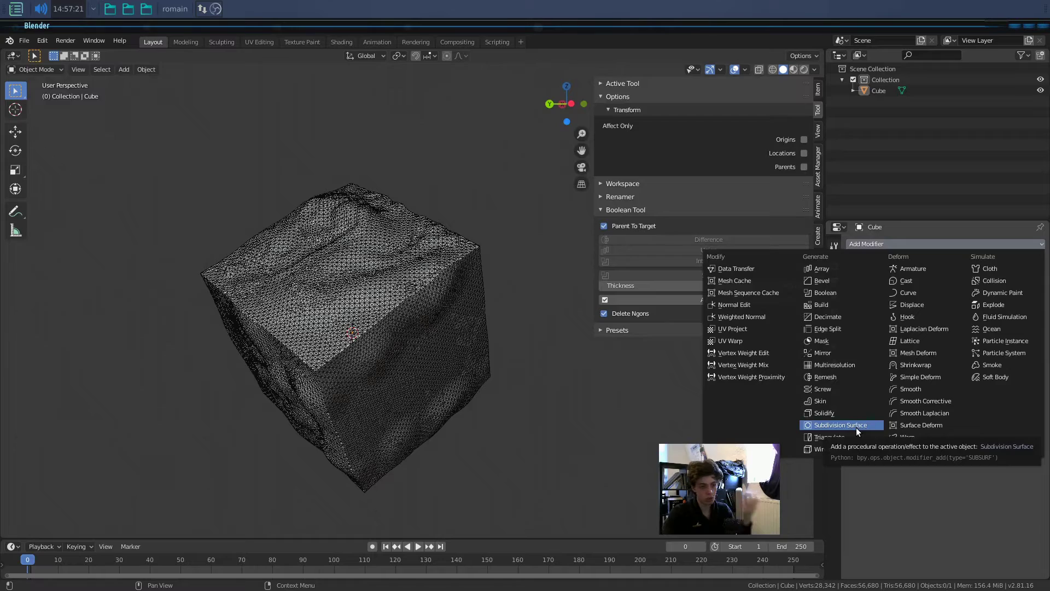
{"action": "left_click", "coordinate": [828, 377]}
{"action": "mouse_move", "coordinate": [527, 387]}
{"action": "middle_mouse_down"}
{"action": "mouse_move", "coordinate": [569, 398]}
{"action": "mouse_move", "coordinate": [460, 405]}
{"action": "mouse_move", "coordinate": [480, 422]}
{"action": "mouse_move", "coordinate": [566, 416]}
{"action": "mouse_move", "coordinate": [504, 415]}
{"action": "mouse_move", "coordinate": [553, 415]}
{"action": "mouse_move", "coordinate": [547, 393]}
{"action": "middle_mouse_up"}
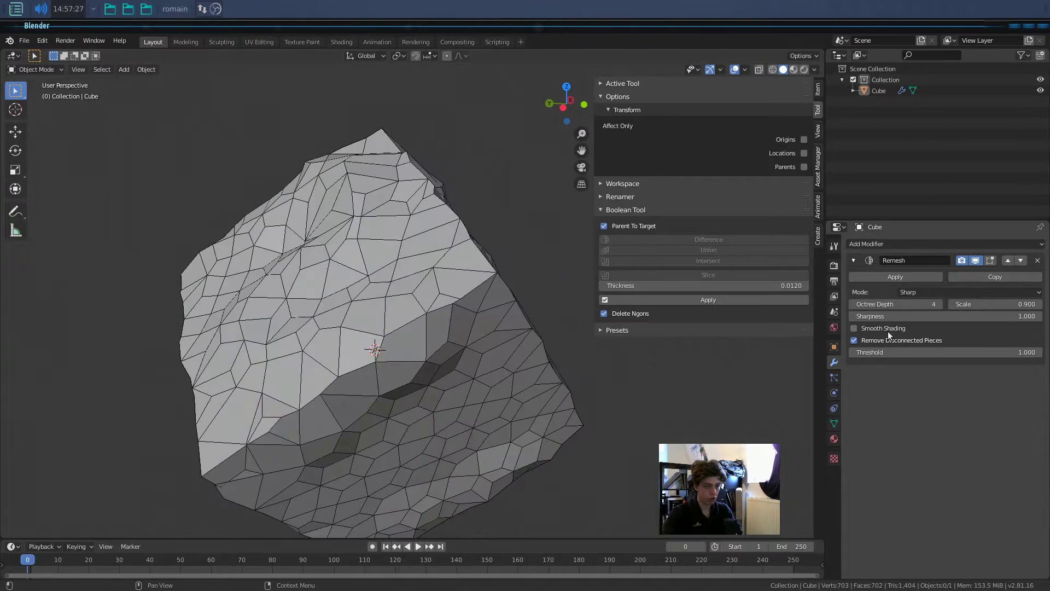
- Set the Remesh modifier's mode to Blocks and check the blocky shape from several sides
{"action": "left_click", "coordinate": [923, 293]}
{"action": "left_click", "coordinate": [931, 317]}
{"action": "left_click", "coordinate": [927, 294]}
{"action": "left_click", "coordinate": [923, 304]}
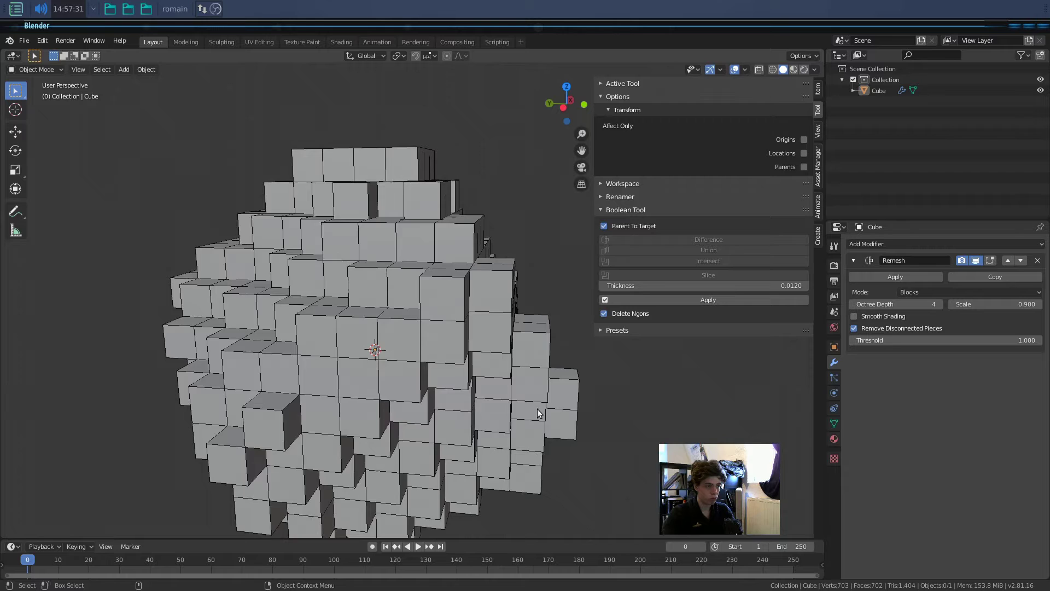
{"action": "middle_click_drag", "start_coordinate": [466, 404], "coordinate": [503, 363]}
{"action": "scroll", "coordinate": [419, 381], "scroll_direction": "down", "scroll_amount": 2}
{"action": "scroll", "coordinate": [399, 317], "scroll_direction": "up", "scroll_amount": 2}
{"action": "middle_click_drag", "start_coordinate": [393, 314], "coordinate": [432, 306]}
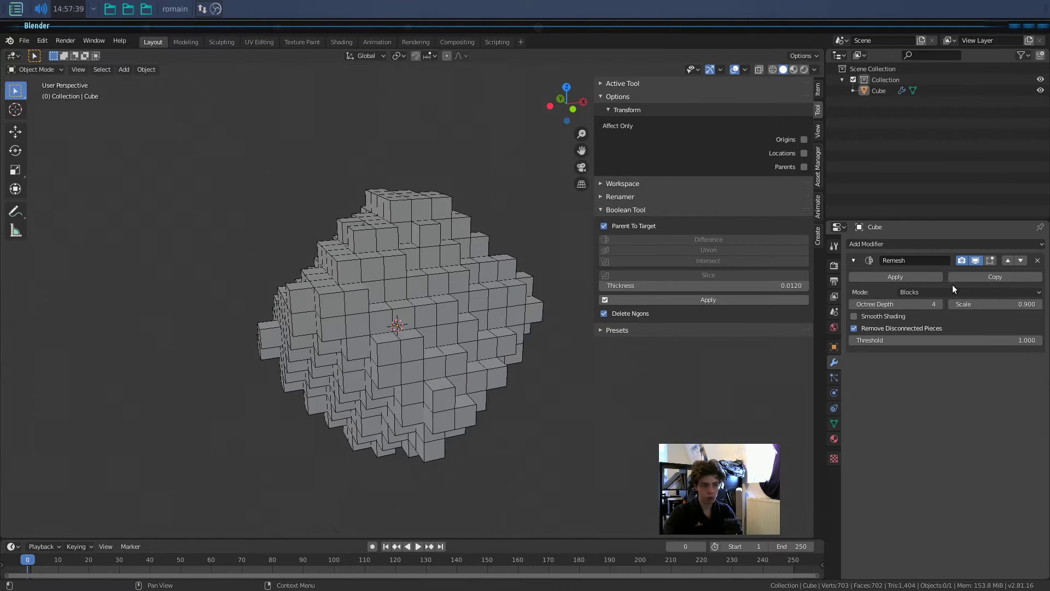
{"action": "middle_click_drag", "start_coordinate": [425, 300], "coordinate": [346, 302]}
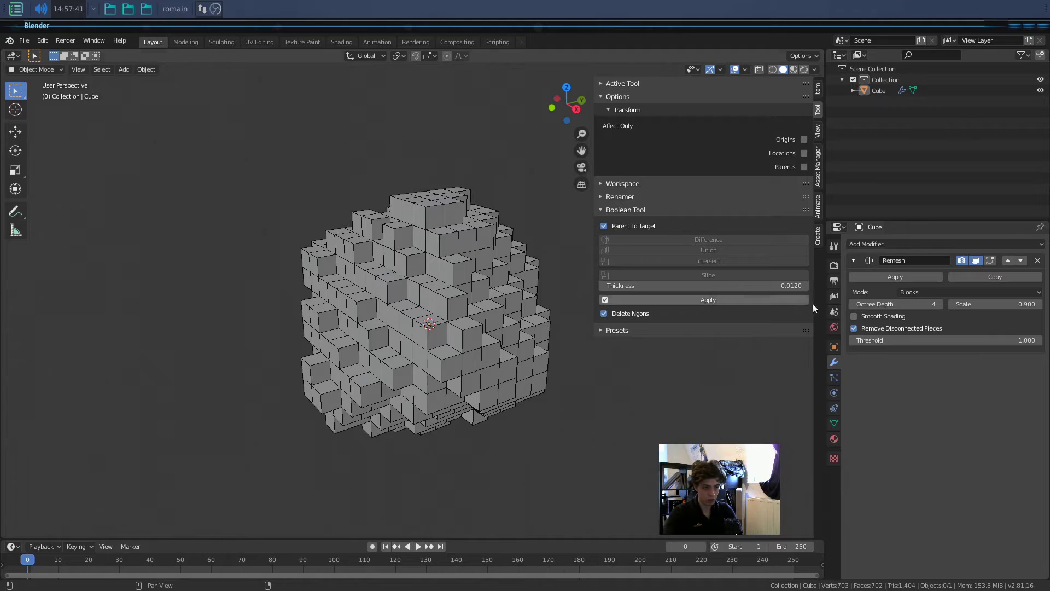
- Raise the Remesh modifier's Octree Depth to 8 in Blocks mode
{"action": "left_click", "coordinate": [939, 304]}
{"action": "scroll", "coordinate": [897, 304], "scroll_direction": "up", "scroll_amount": 1, "text": "ctrl"}
{"action": "scroll", "coordinate": [897, 304], "scroll_direction": "down", "scroll_amount": 3, "text": "ctrl"}
{"action": "scroll", "coordinate": [897, 304], "scroll_direction": "up", "scroll_amount": 3, "text": "ctrl"}
{"action": "mouse_move", "coordinate": [895, 304]}
{"action": "left_mouse_down"}
{"action": "mouse_move", "coordinate": [877, 304]}
{"action": "mouse_move", "coordinate": [904, 304]}
{"action": "left_mouse_up"}
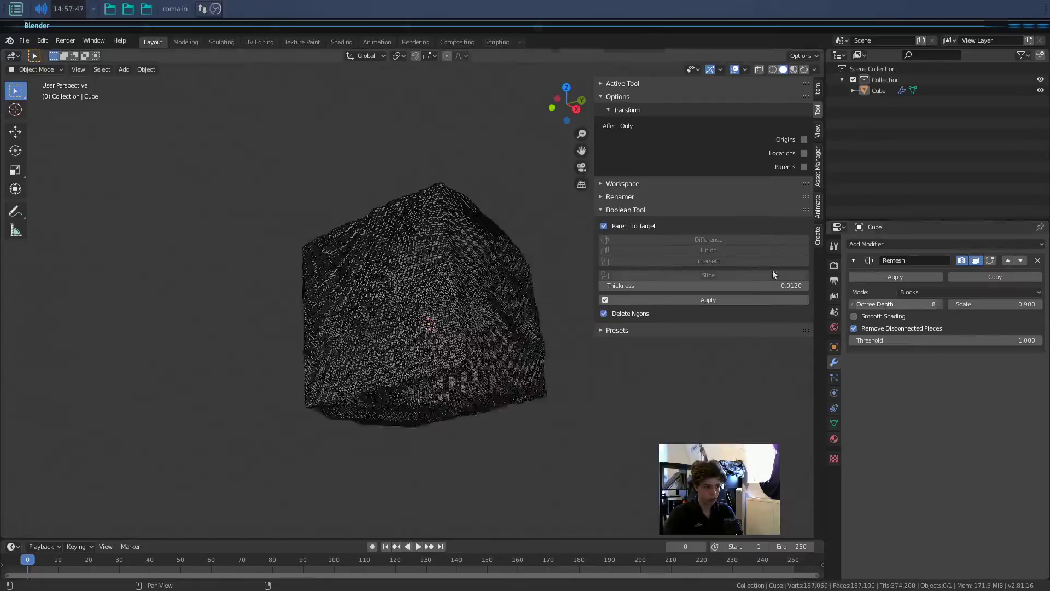
- Examine the fine block structure across the cube's faces and edges up close
{"action": "scroll", "coordinate": [405, 299], "scroll_direction": "up", "scroll_amount": 4}
{"action": "middle_click_drag", "start_coordinate": [405, 299], "coordinate": [184, 195]}
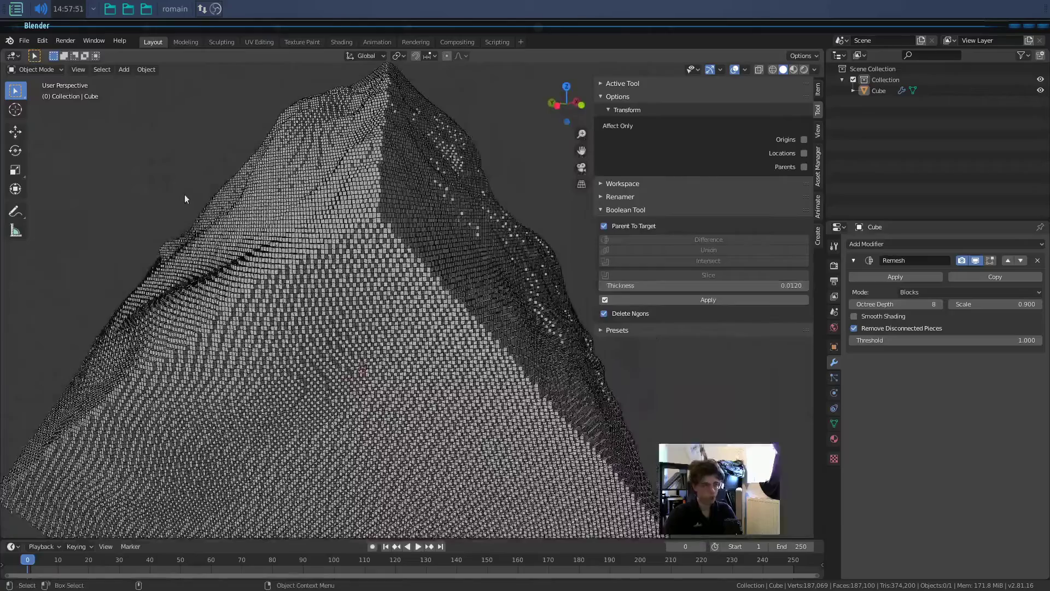
{"action": "scroll", "coordinate": [320, 222], "scroll_direction": "up", "scroll_amount": 2}
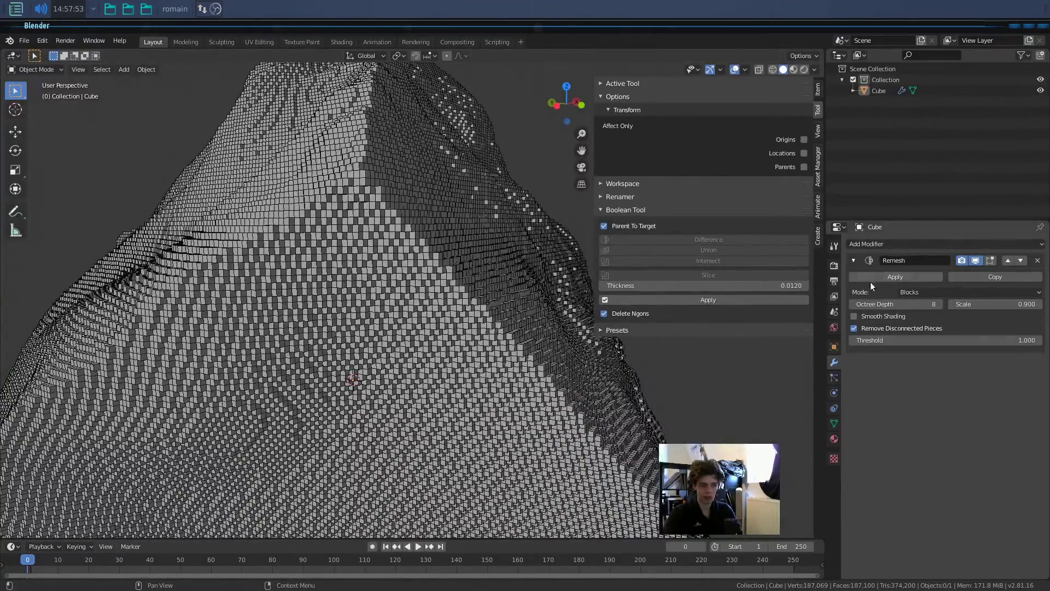
{"action": "scroll", "coordinate": [379, 285], "scroll_direction": "down", "scroll_amount": 5}
{"action": "middle_click_drag", "start_coordinate": [380, 284], "coordinate": [477, 293]}
{"action": "scroll", "coordinate": [477, 293], "scroll_direction": "up", "scroll_amount": 6}
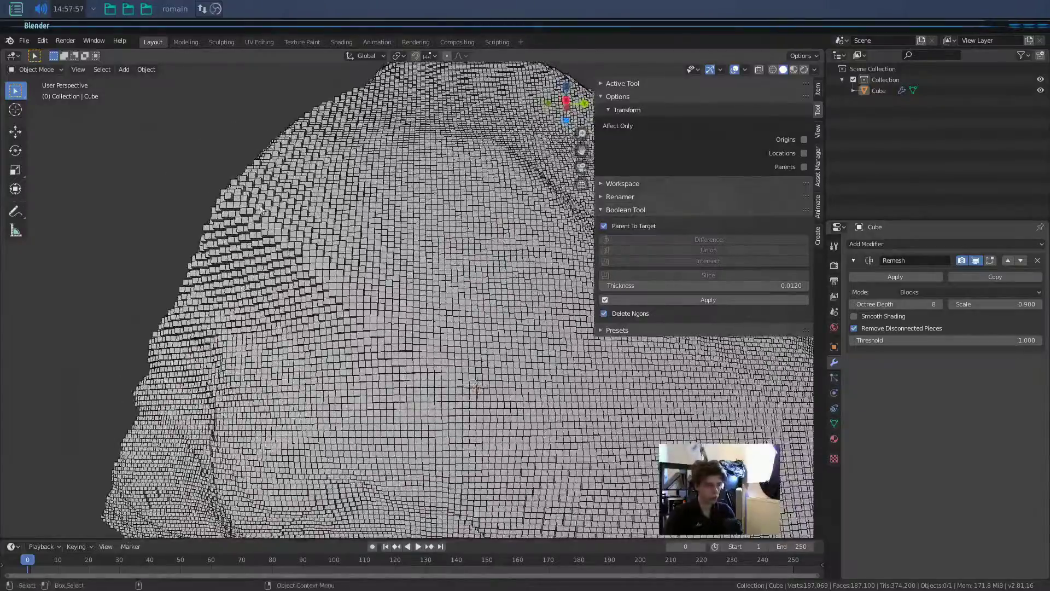
{"action": "middle_click_drag", "start_coordinate": [261, 210], "coordinate": [208, 234]}
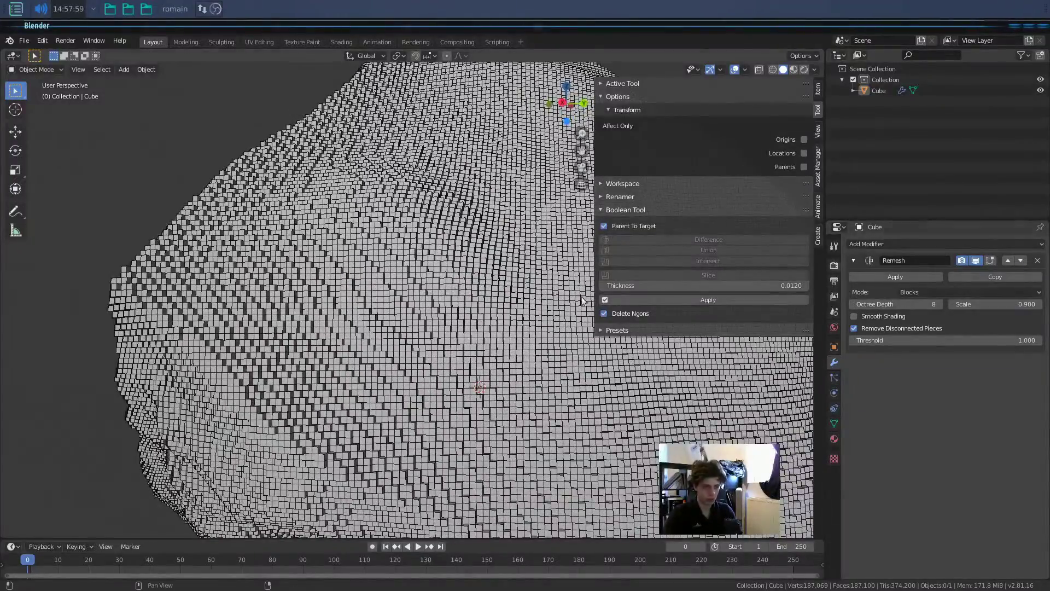
{"action": "scroll", "coordinate": [583, 300], "scroll_direction": "down", "scroll_amount": 3}
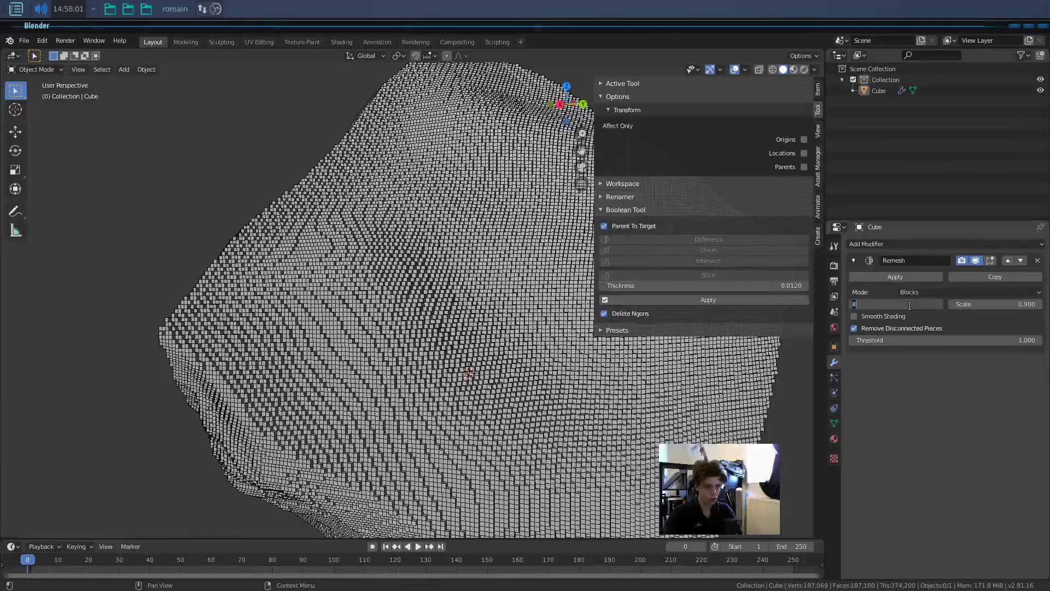
- Set the Remesh modifier's Octree Depth back to 4
{"action": "key", "text": "Return"}
{"action": "scroll", "coordinate": [544, 367], "scroll_direction": "down", "scroll_amount": 3}
{"action": "middle_click_drag", "start_coordinate": [379, 346], "coordinate": [399, 328]}
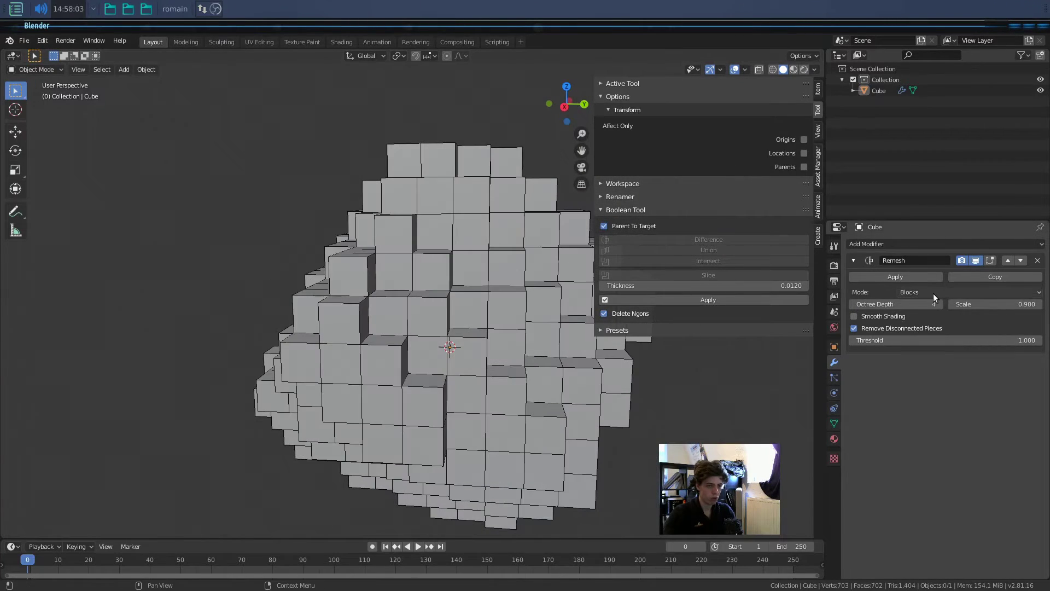
- Switch the Remesh modifier to Smooth mode and check the rounded topology of the cube
{"action": "left_click", "coordinate": [936, 292]}
{"action": "left_click", "coordinate": [922, 317]}
{"action": "middle_click_drag", "start_coordinate": [408, 330], "coordinate": [503, 377]}
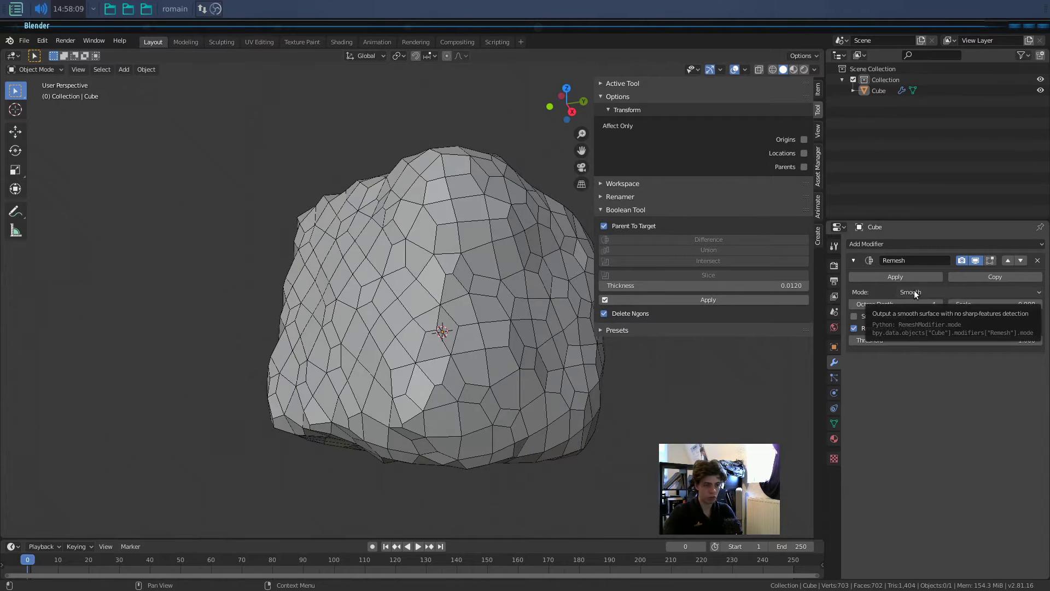
- Switch the Remesh modifier to Sharp mode and check the topology along the cube's corners and faces
{"action": "left_click", "coordinate": [914, 328]}
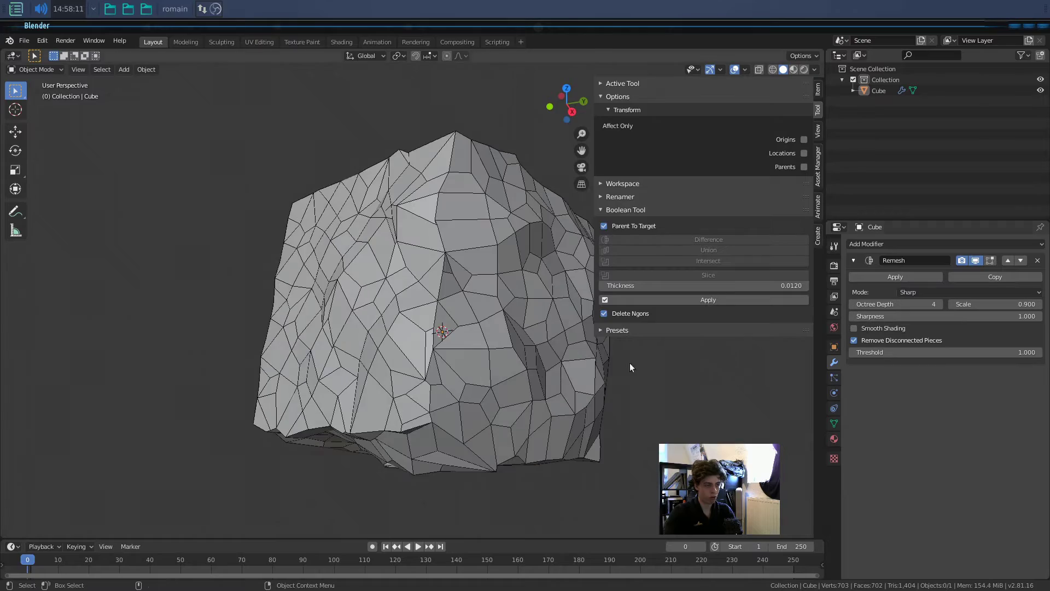
{"action": "middle_click_drag", "start_coordinate": [497, 362], "coordinate": [449, 328]}
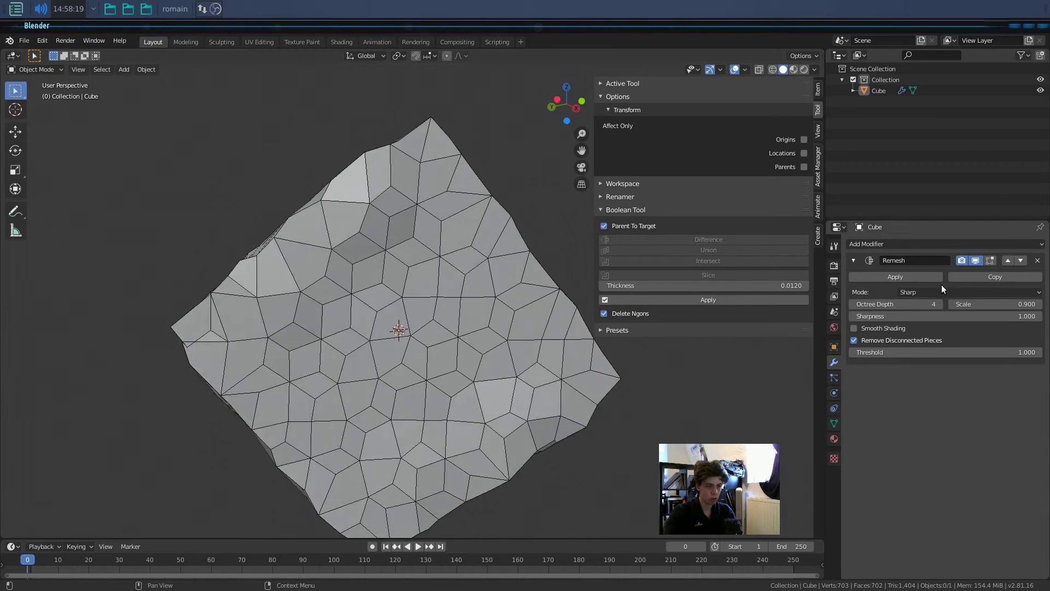
{"action": "middle_click_drag", "start_coordinate": [569, 334], "coordinate": [323, 372]}
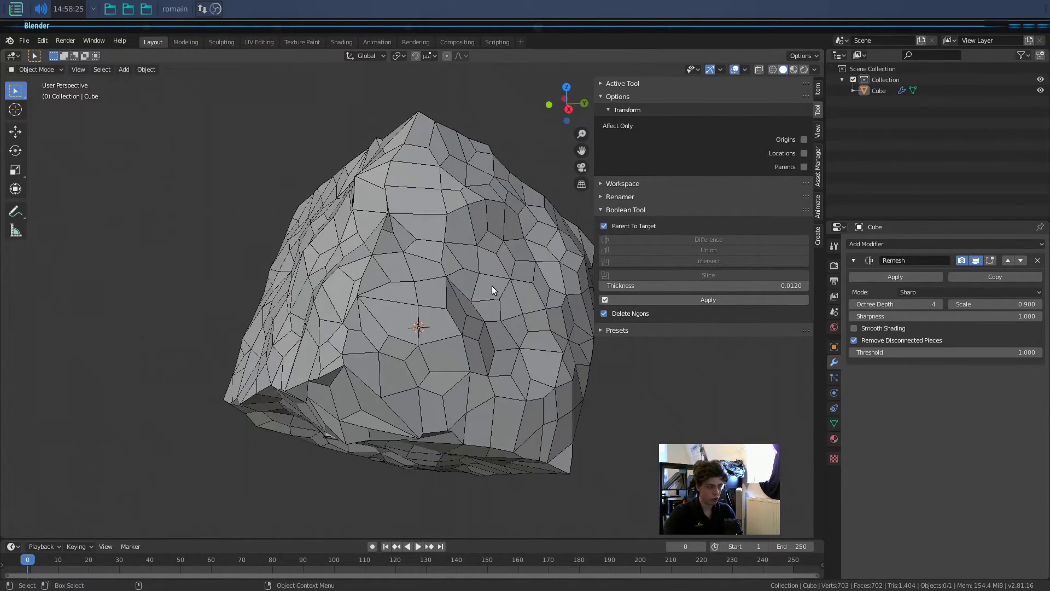
- Compare the cube's underlying dense mesh in Edit Mode with the Remesh modifier's result in Object Mode
{"action": "scroll", "coordinate": [491, 286], "scroll_direction": "down", "scroll_amount": 3}
{"action": "key", "text": "Tab"}
{"action": "middle_click_drag", "start_coordinate": [491, 297], "coordinate": [428, 298]}
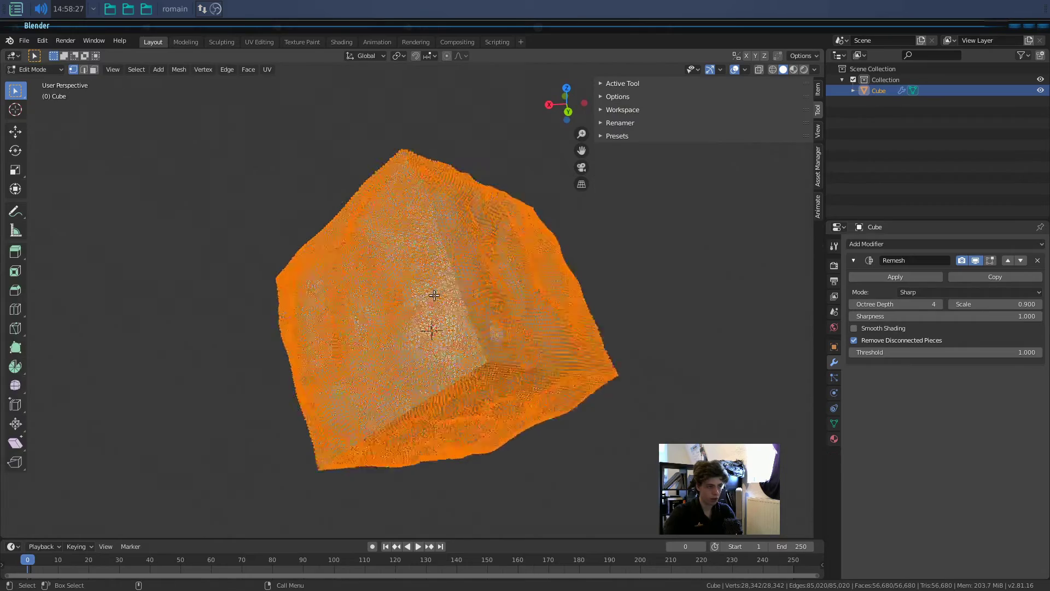
{"action": "scroll", "coordinate": [529, 245], "scroll_direction": "up", "scroll_amount": 3}
{"action": "key", "text": "Tab"}
{"action": "middle_click_drag", "start_coordinate": [518, 276], "coordinate": [495, 317]}
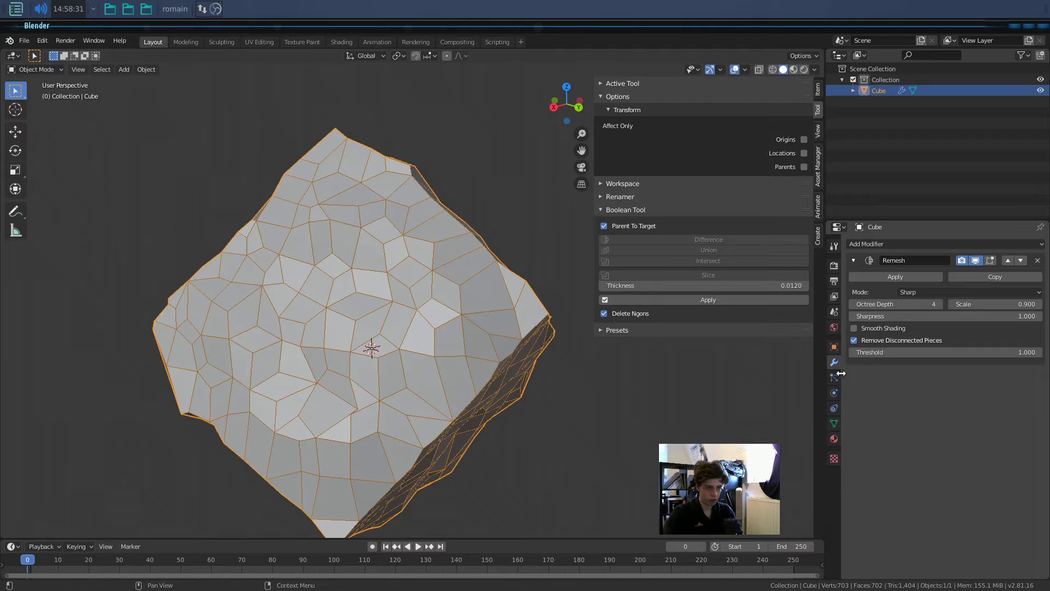
- Hide the Remesh modifier in the viewport and run QuadriFlow Remesh on the base mesh with all preserve and symmetry options disabled
{"action": "left_click", "coordinate": [834, 422]}
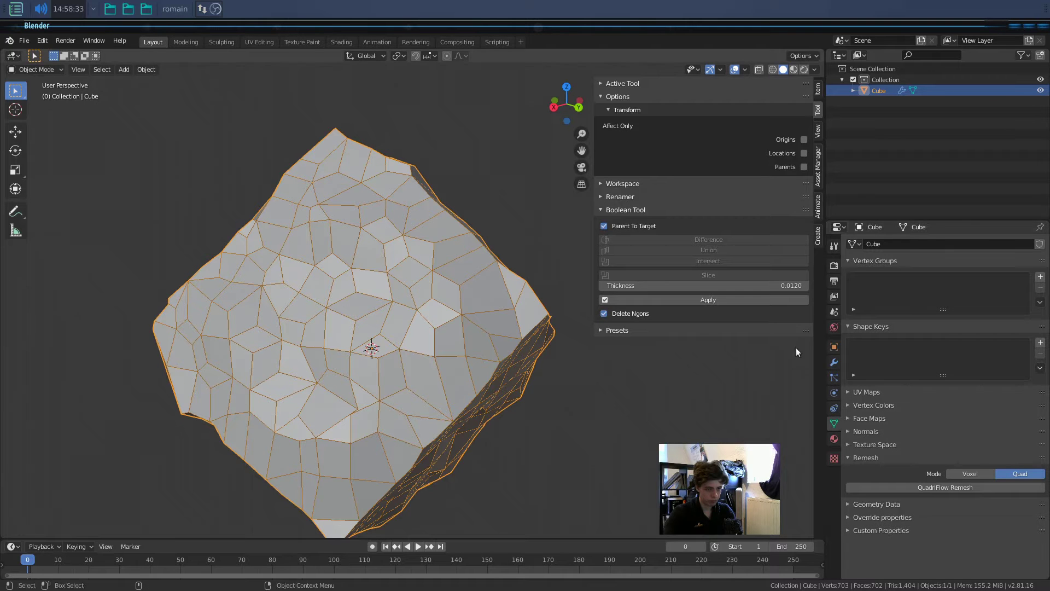
{"action": "left_click", "coordinate": [834, 362]}
{"action": "left_click", "coordinate": [975, 260]}
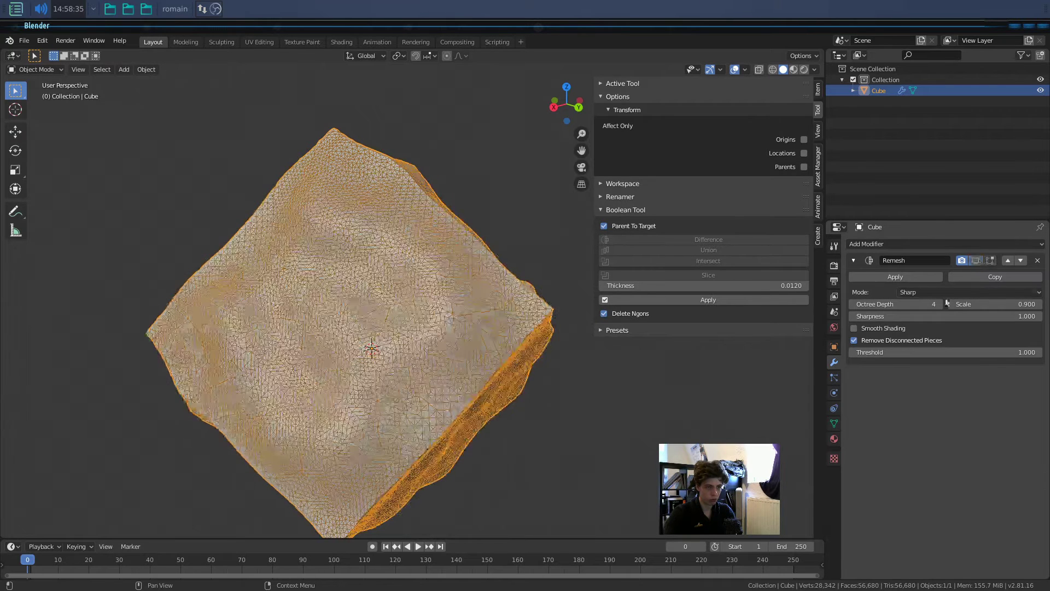
{"action": "left_click", "coordinate": [834, 423]}
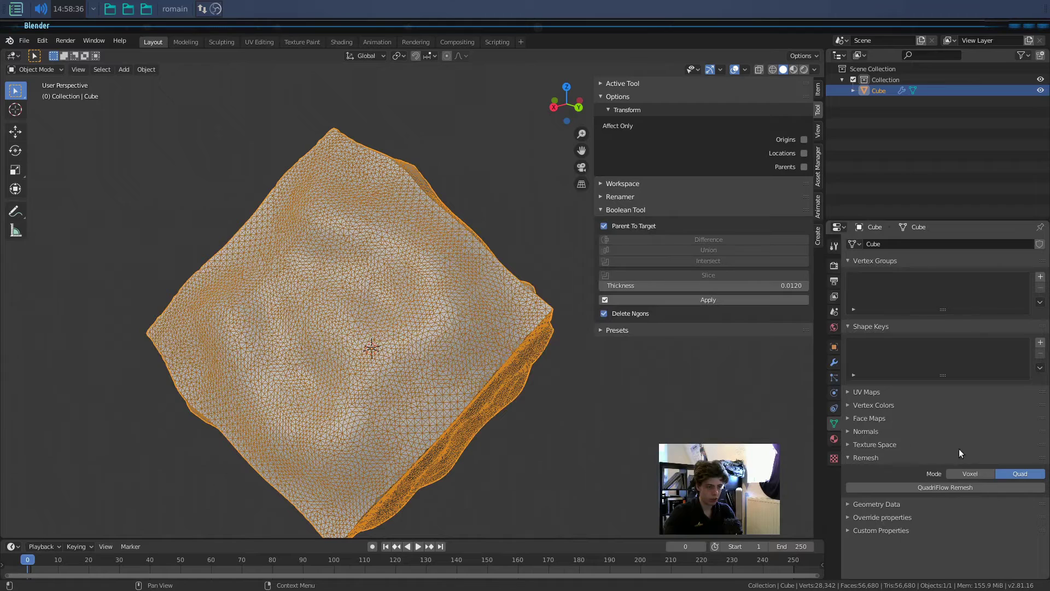
{"action": "left_click", "coordinate": [979, 485]}
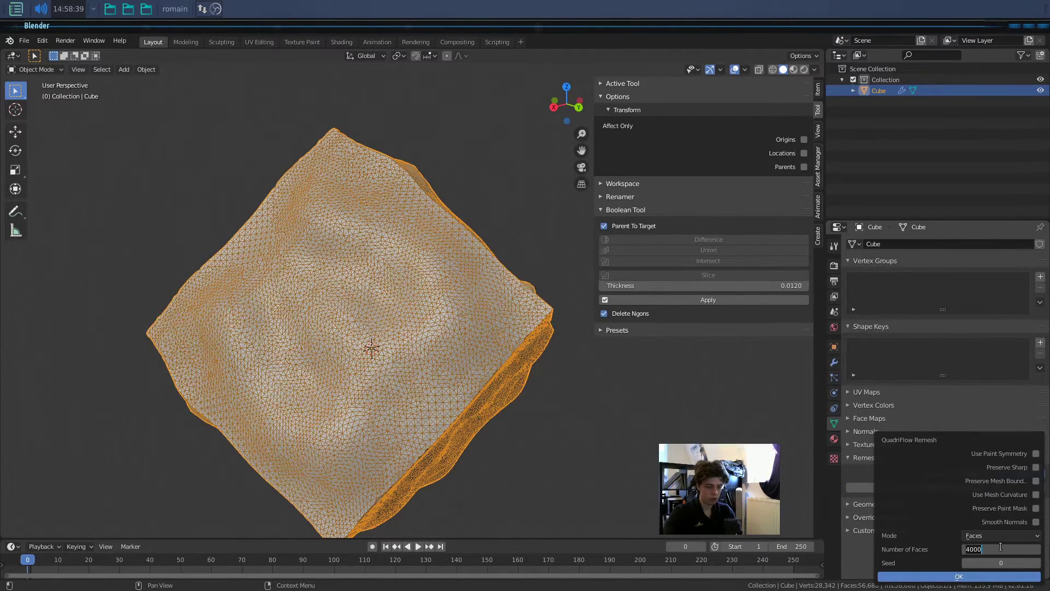
{"action": "left_click", "coordinate": [967, 573]}
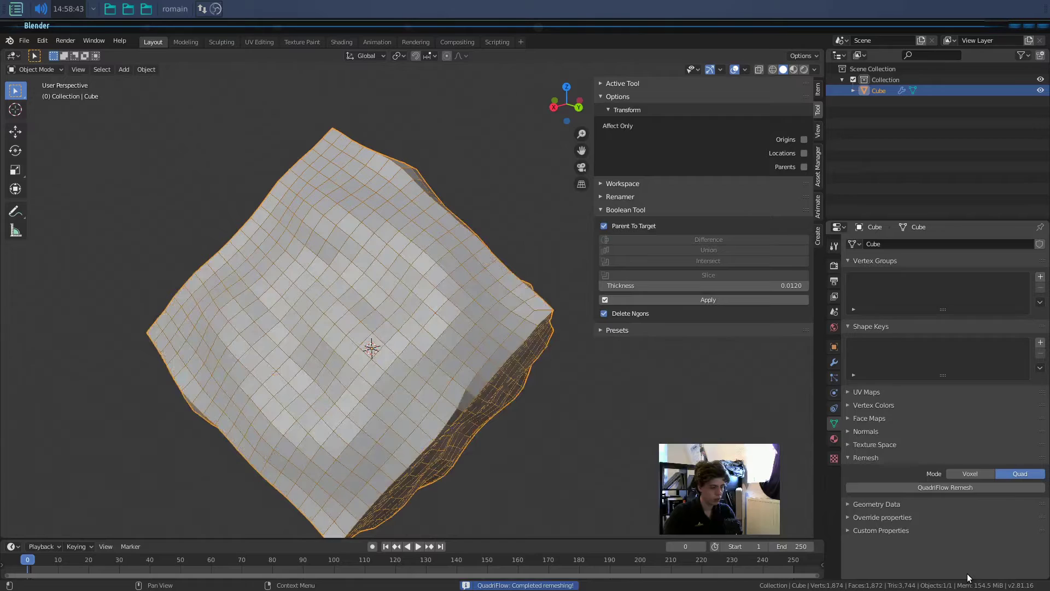
{"action": "middle_click_drag", "start_coordinate": [534, 261], "coordinate": [484, 319]}
- Show the Remesh modifier in the viewport again and compare its result with the quad base mesh in Edit Mode
{"action": "left_click", "coordinate": [833, 363]}
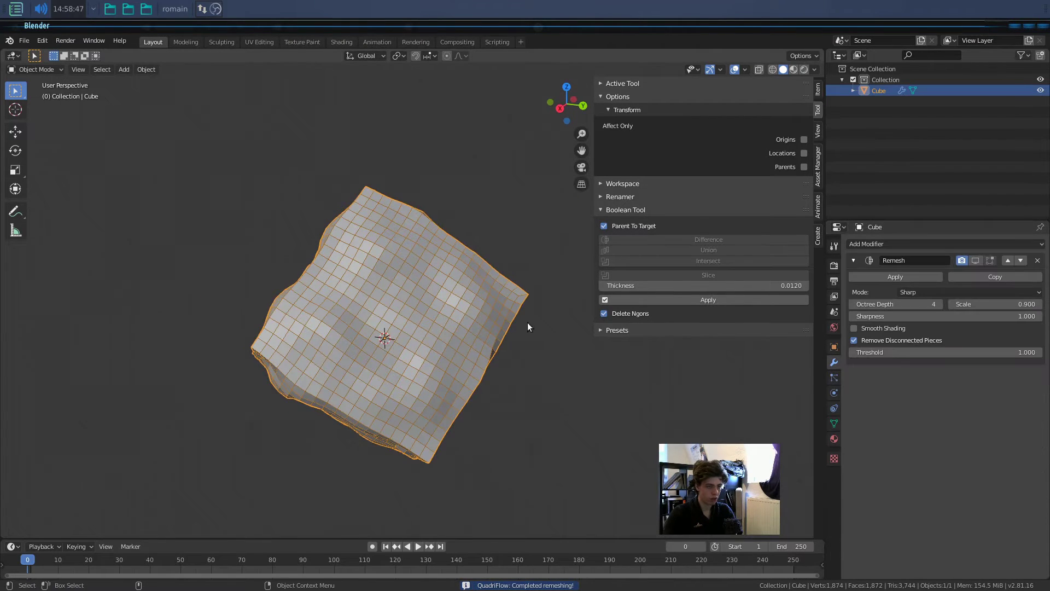
{"action": "scroll", "coordinate": [492, 313], "scroll_direction": "up", "scroll_amount": 2}
{"action": "left_click", "coordinate": [978, 260]}
{"action": "middle_click_drag", "start_coordinate": [431, 343], "coordinate": [462, 318]}
{"action": "key", "text": "Tab"}
{"action": "key", "text": "Tab"}
- Pull the cube's corner vertex outward into a long point using Smooth proportional editing at size 1.77, and return to Object Mode
{"action": "key", "text": "Tab"}
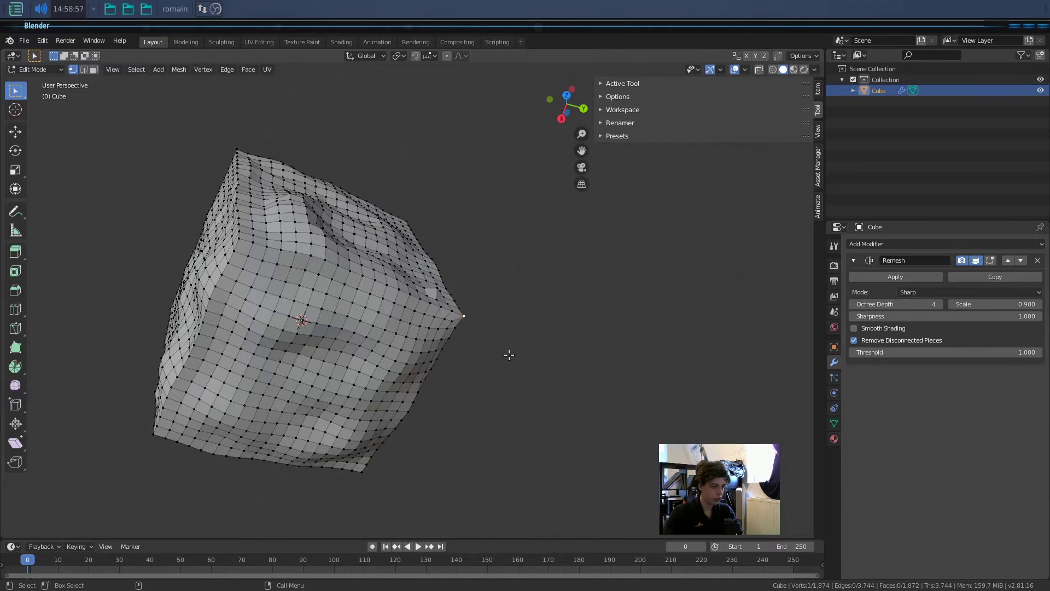
{"action": "key", "text": "g"}
{"action": "scroll", "coordinate": [522, 354], "scroll_direction": "down", "scroll_amount": 7}
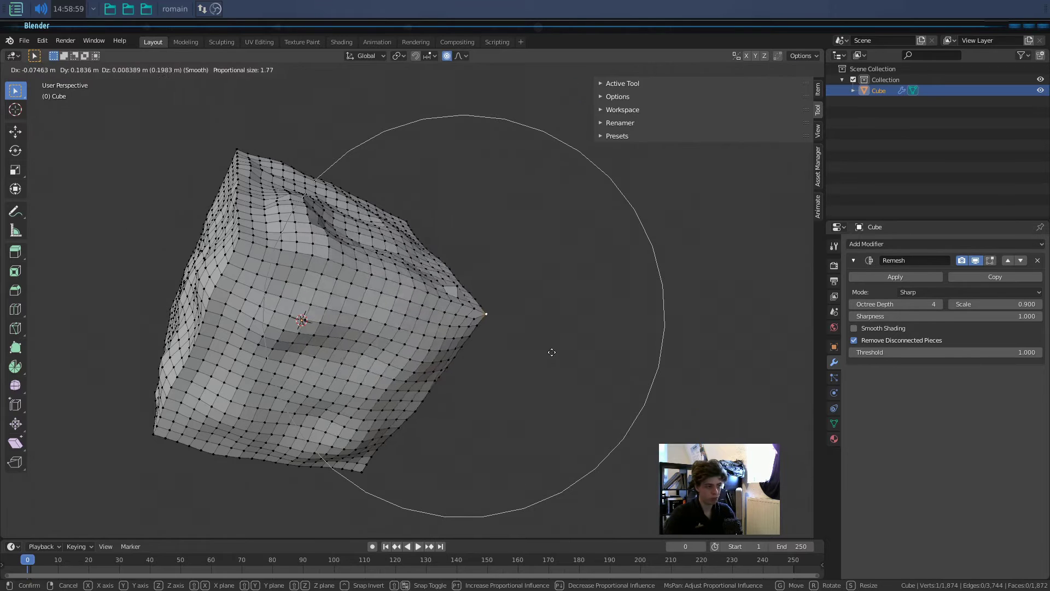
{"action": "left_click", "coordinate": [639, 378]}
{"action": "key", "text": "Tab"}
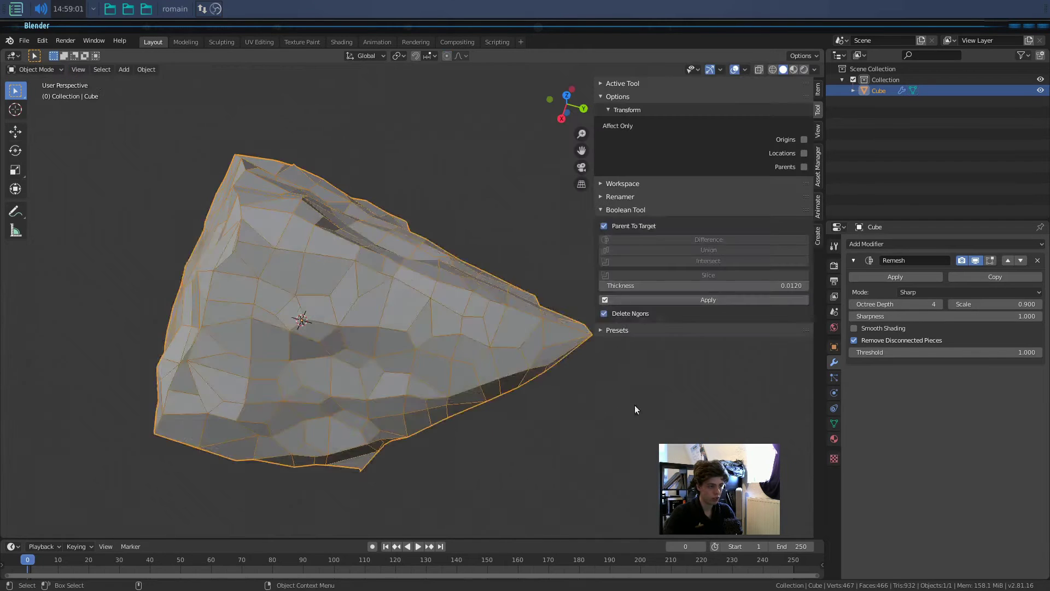
- Enter Edit Mode on the stretched cube and enable the Remesh modifier's display in Edit Mode
{"action": "middle_click_drag", "start_coordinate": [638, 406], "coordinate": [602, 413]}
{"action": "key", "text": "Tab"}
{"action": "left_click", "coordinate": [992, 261]}
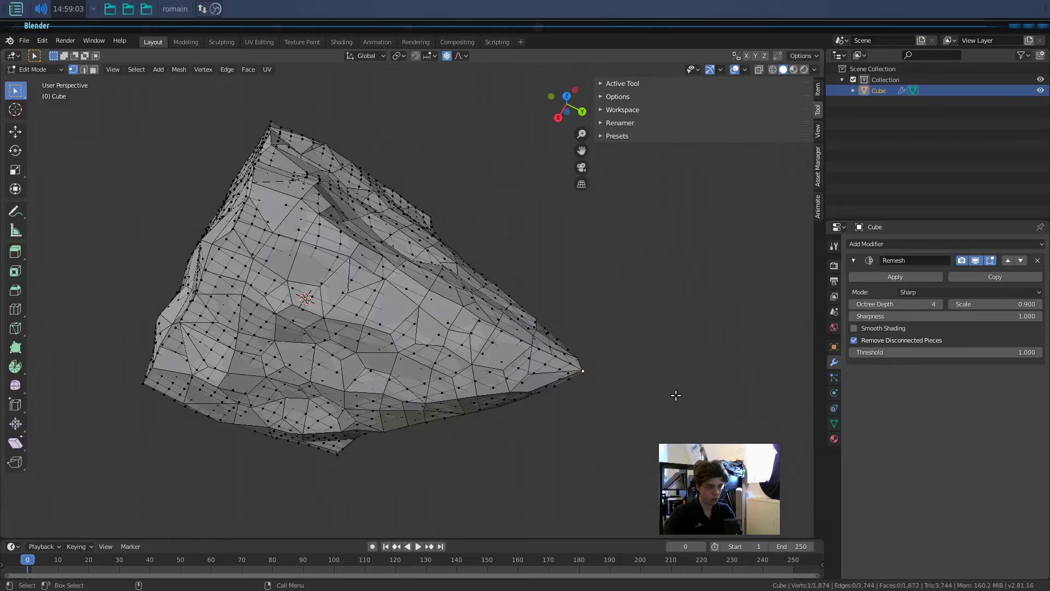
- Move the pulled corner vertex again with Smooth proportional editing at size 1.77, return to Object Mode and deselect the cube
{"action": "key", "text": "g"}
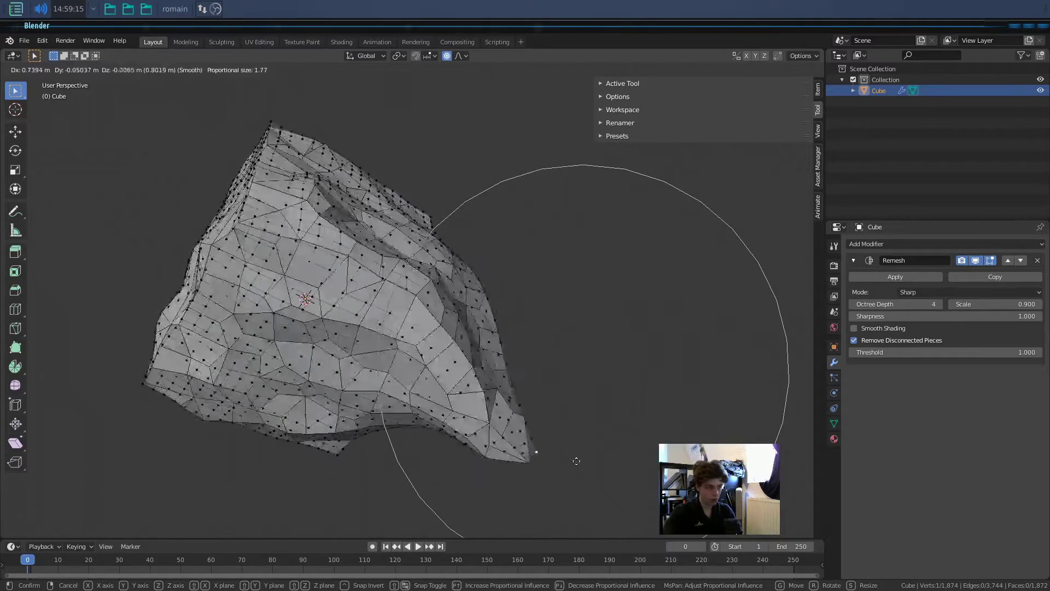
{"action": "left_click", "coordinate": [700, 315]}
{"action": "middle_click_drag", "start_coordinate": [701, 315], "coordinate": [345, 423]}
{"action": "key", "text": "Tab"}
{"action": "left_click", "coordinate": [437, 400]}
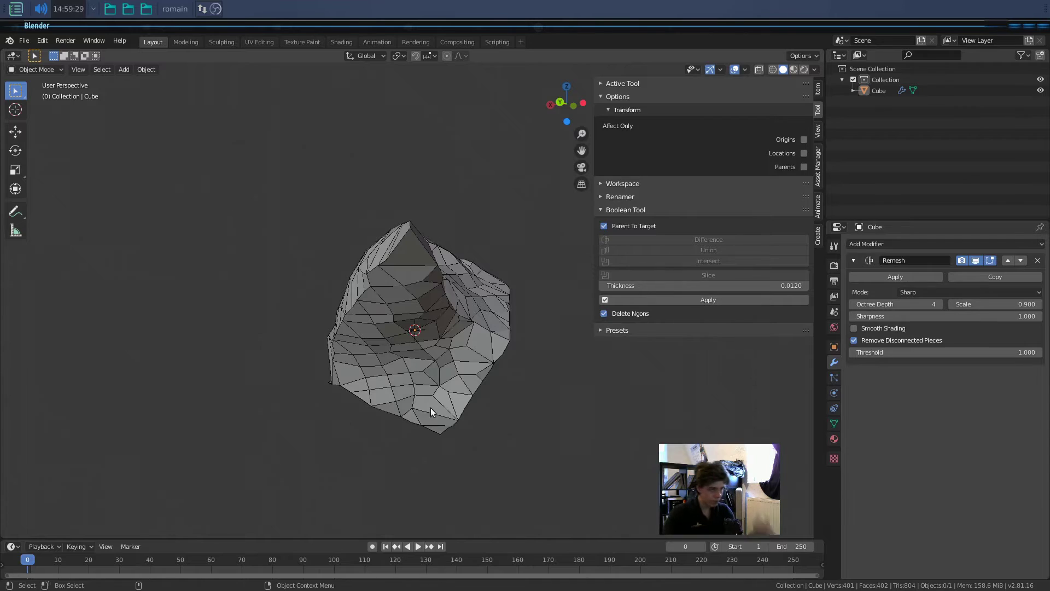
- Set the Remesh modifier's Scale to 0.99
{"action": "scroll", "coordinate": [461, 364], "scroll_direction": "up", "scroll_amount": 4}
{"action": "middle_click_drag", "start_coordinate": [461, 365], "coordinate": [343, 340]}
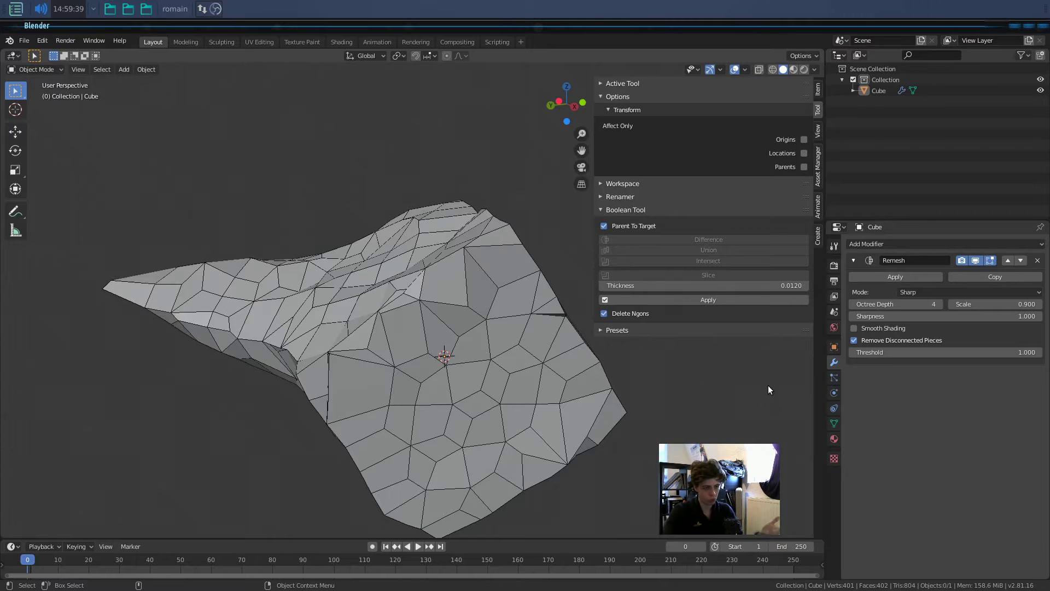
{"action": "mouse_move", "coordinate": [995, 304]}
{"action": "left_mouse_down"}
{"action": "mouse_move", "coordinate": [1031, 304]}
{"action": "mouse_move", "coordinate": [749, 304]}
{"action": "mouse_move", "coordinate": [974, 303]}
{"action": "left_mouse_up"}
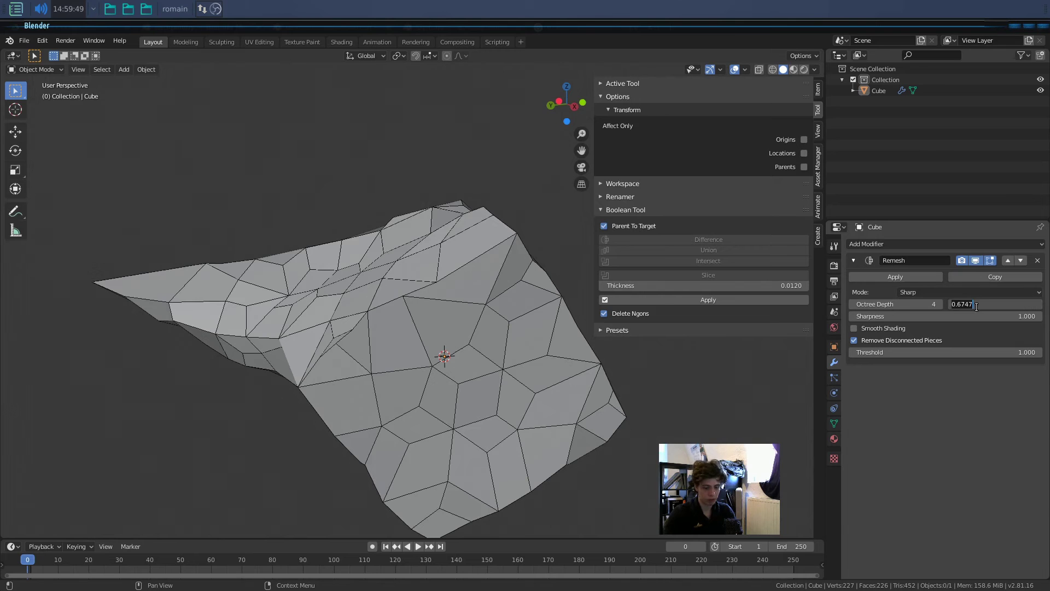
{"action": "type", "text": "0.99"}
{"action": "key", "text": "Return"}
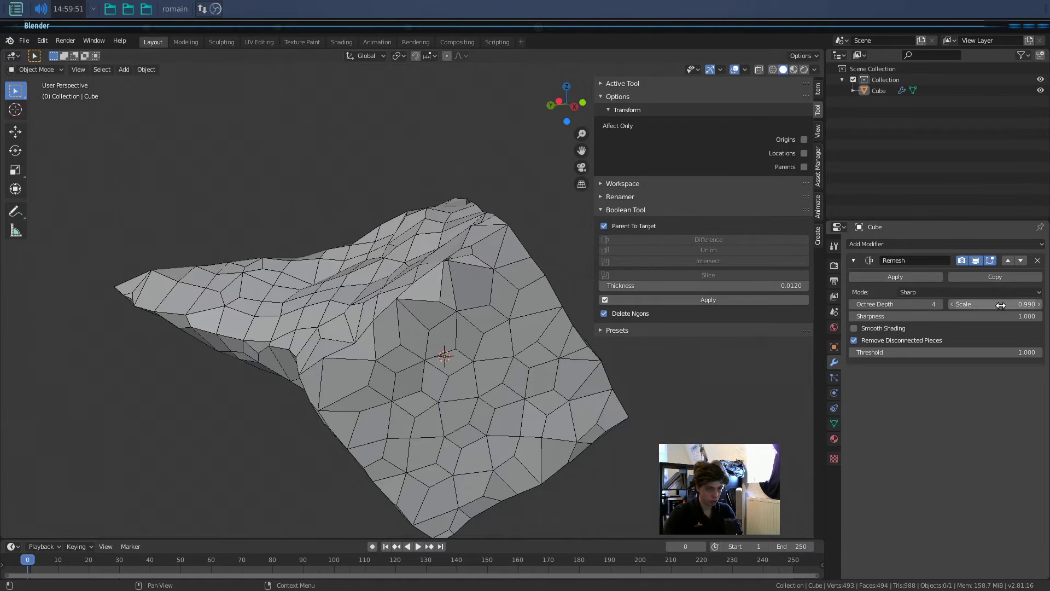
- Adjust the Remesh modifier's Sharpness to 1.166 and check the effect on the stretched cube
{"action": "middle_click_drag", "start_coordinate": [546, 350], "coordinate": [566, 383]}
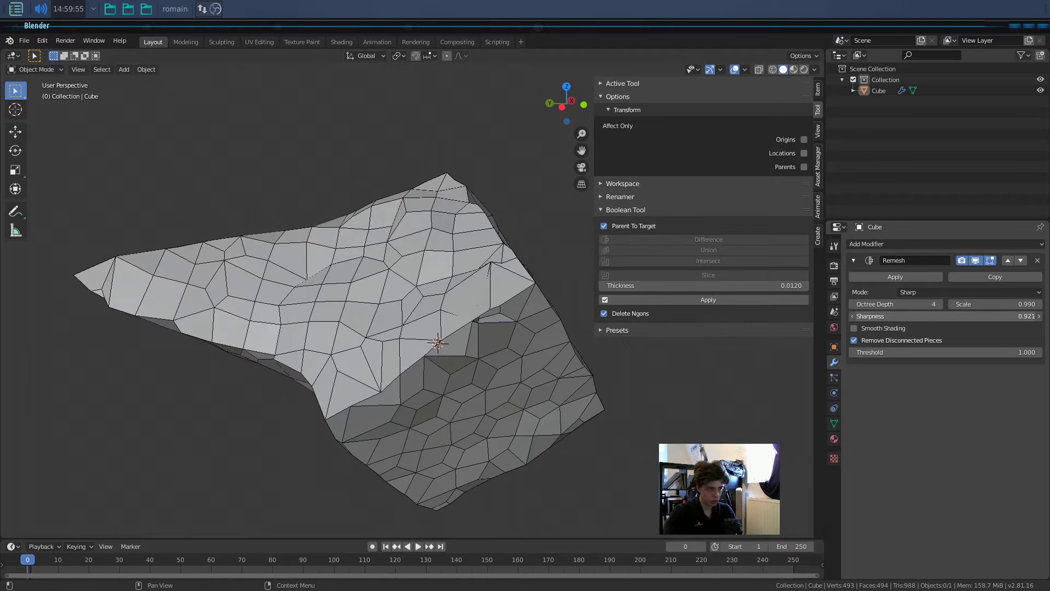
{"action": "mouse_move", "coordinate": [945, 316]}
{"action": "left_mouse_down"}
{"action": "mouse_move", "coordinate": [978, 316]}
{"action": "mouse_move", "coordinate": [930, 316]}
{"action": "left_mouse_up"}
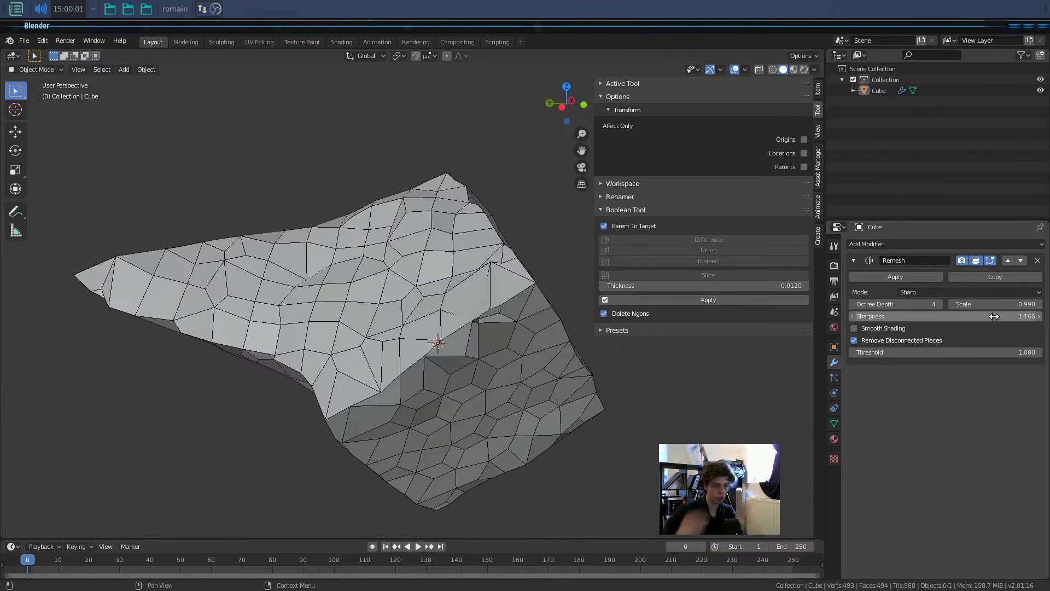
{"action": "middle_click_drag", "start_coordinate": [533, 344], "coordinate": [864, 289]}
- Switch the Remesh modifier's mode to Smooth and inspect the cube's topology
{"action": "left_click", "coordinate": [971, 294]}
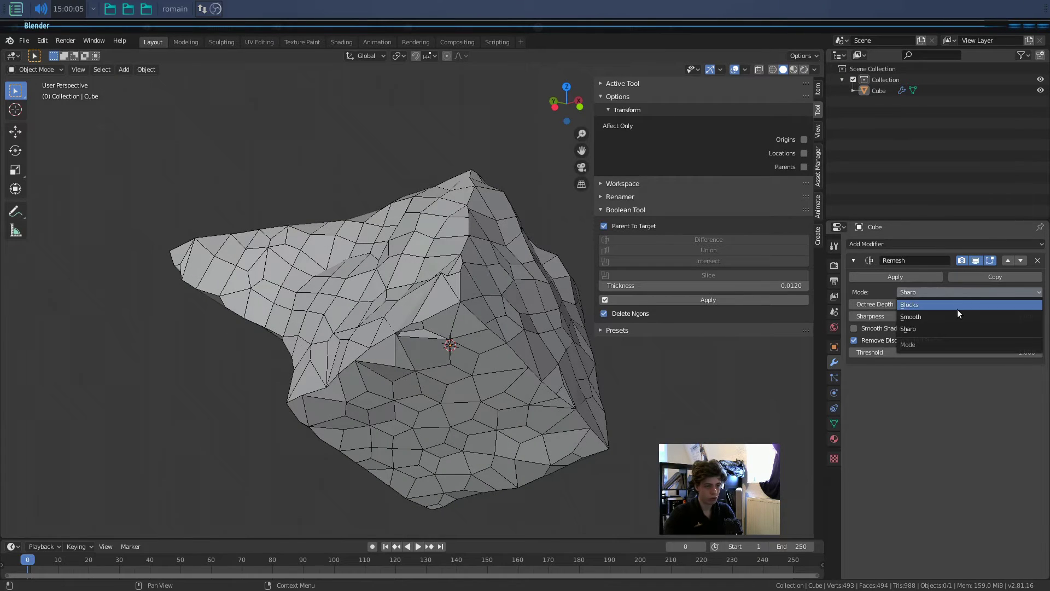
{"action": "left_click", "coordinate": [953, 316]}
{"action": "middle_click_drag", "start_coordinate": [514, 303], "coordinate": [412, 272]}
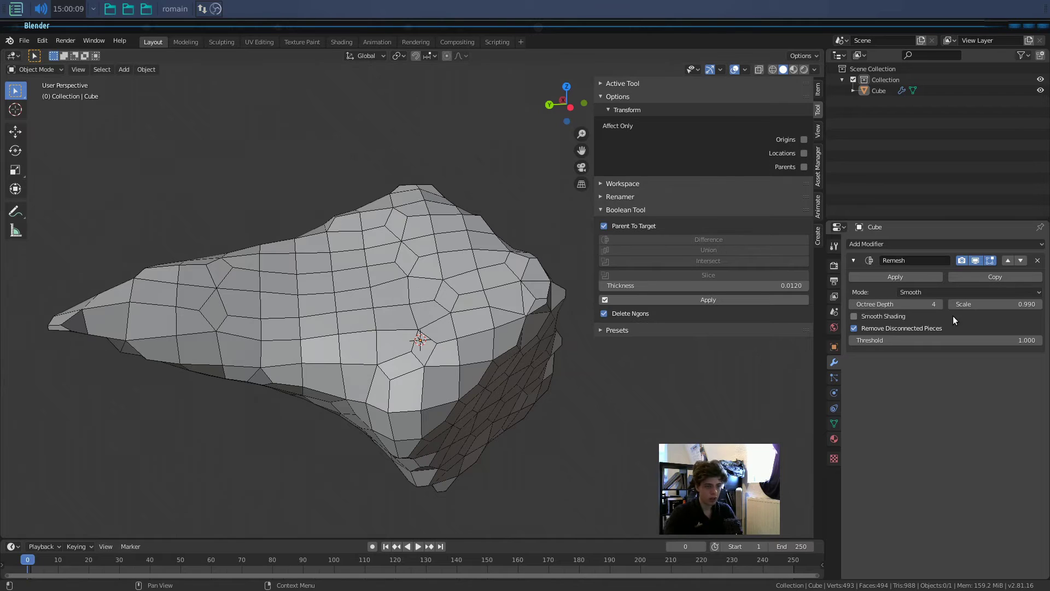
- Try a Scale of 0.98 on the Remesh modifier in Smooth mode
{"action": "left_click_drag", "start_coordinate": [995, 304], "coordinate": [951, 304]}
{"action": "key", "text": "Escape"}
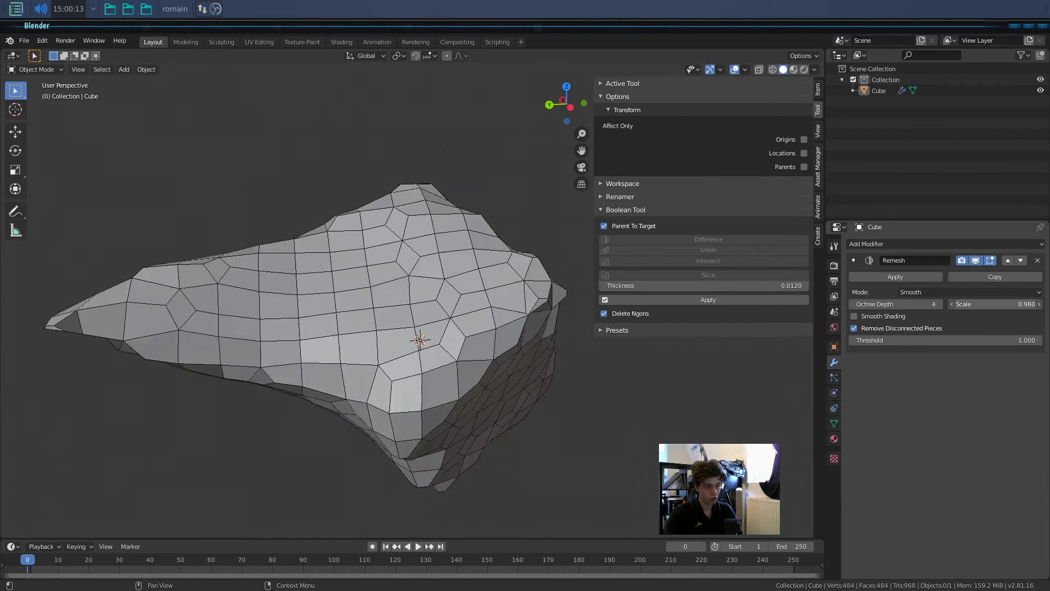
{"action": "middle_click_drag", "start_coordinate": [546, 361], "coordinate": [523, 376]}
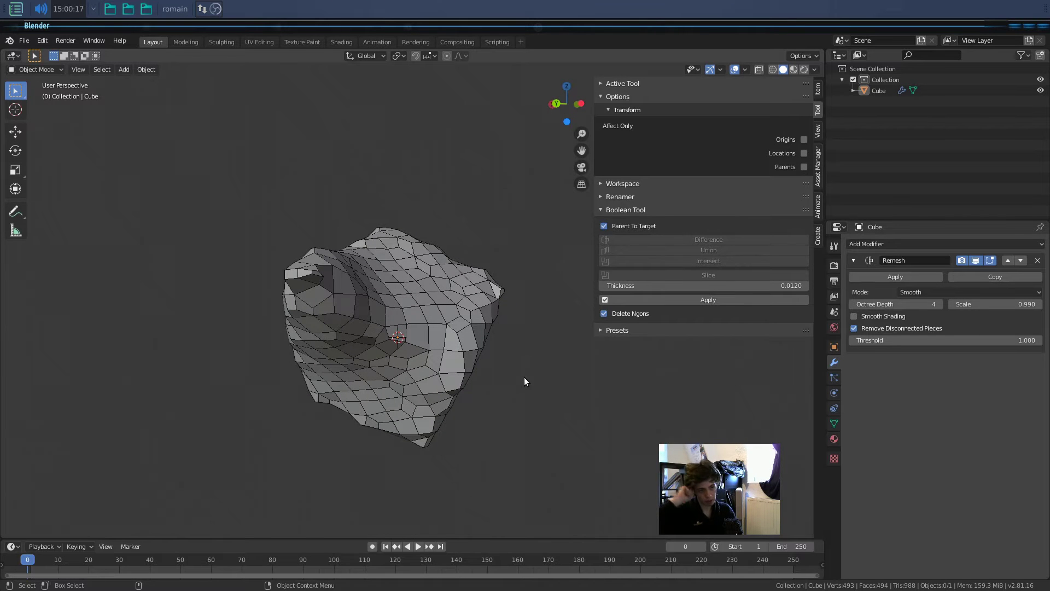
- Add a Basis and a Key 1 shape key to the cube and set Key 1's value to 1
{"action": "key", "text": "Tab"}
{"action": "middle_click_drag", "start_coordinate": [375, 369], "coordinate": [505, 389]}
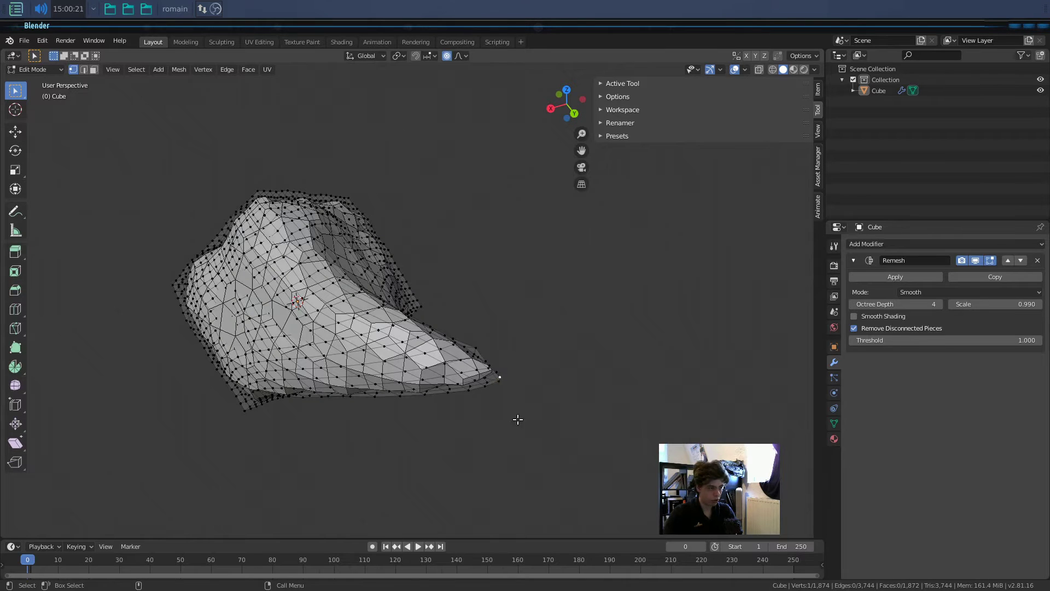
{"action": "mouse_move", "coordinate": [596, 427]}
{"action": "middle_mouse_down"}
{"action": "mouse_move", "coordinate": [518, 420]}
{"action": "mouse_move", "coordinate": [604, 412]}
{"action": "middle_mouse_up"}
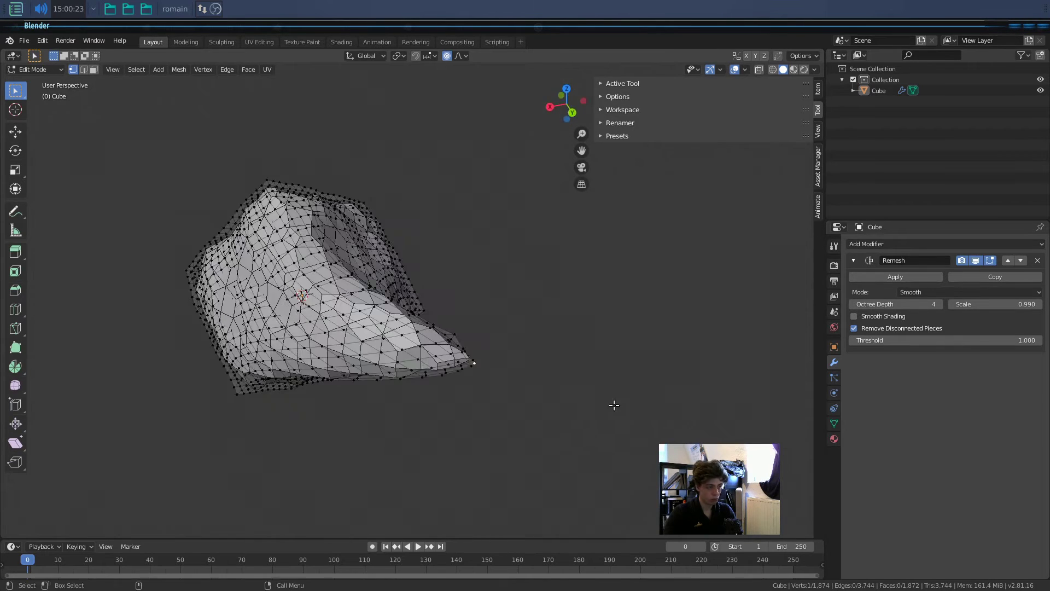
{"action": "left_click", "coordinate": [834, 423]}
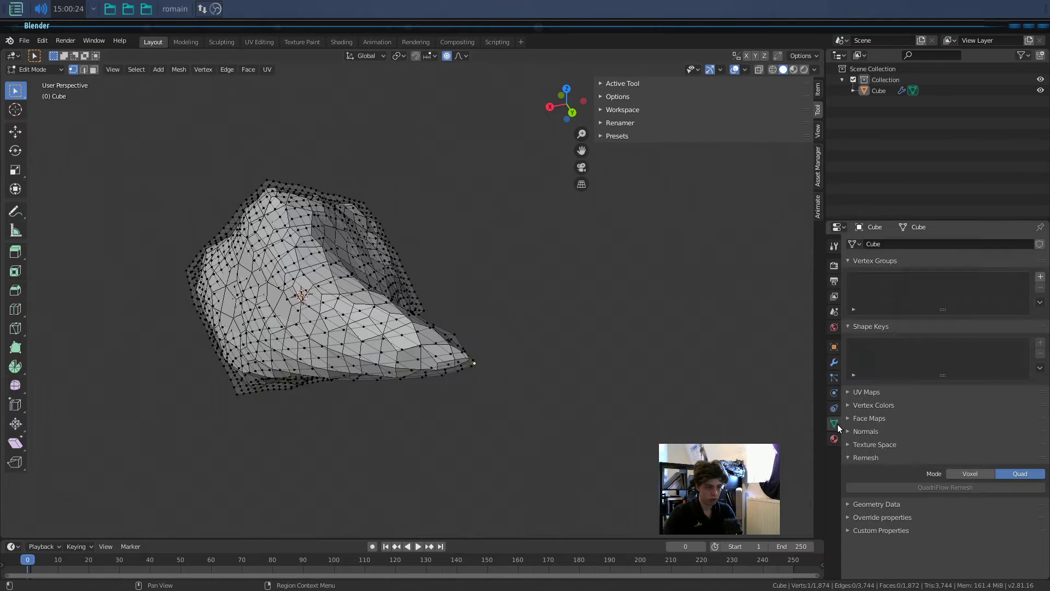
{"action": "key", "text": "Tab"}
{"action": "left_click", "coordinate": [1041, 343]}
{"action": "left_click", "coordinate": [1041, 344]}
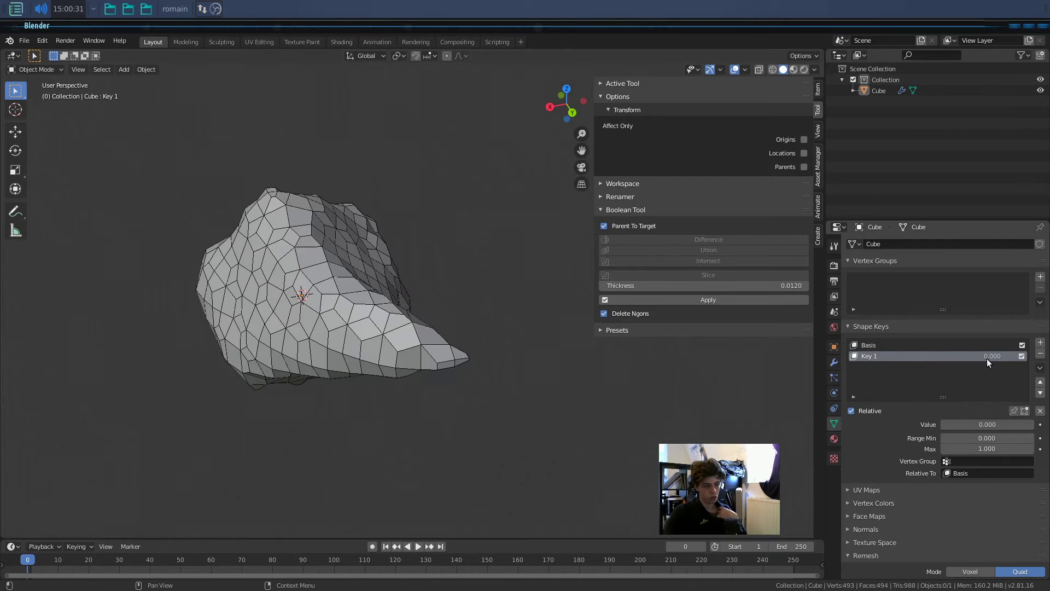
{"action": "left_click_drag", "start_coordinate": [982, 356], "coordinate": [1028, 356]}
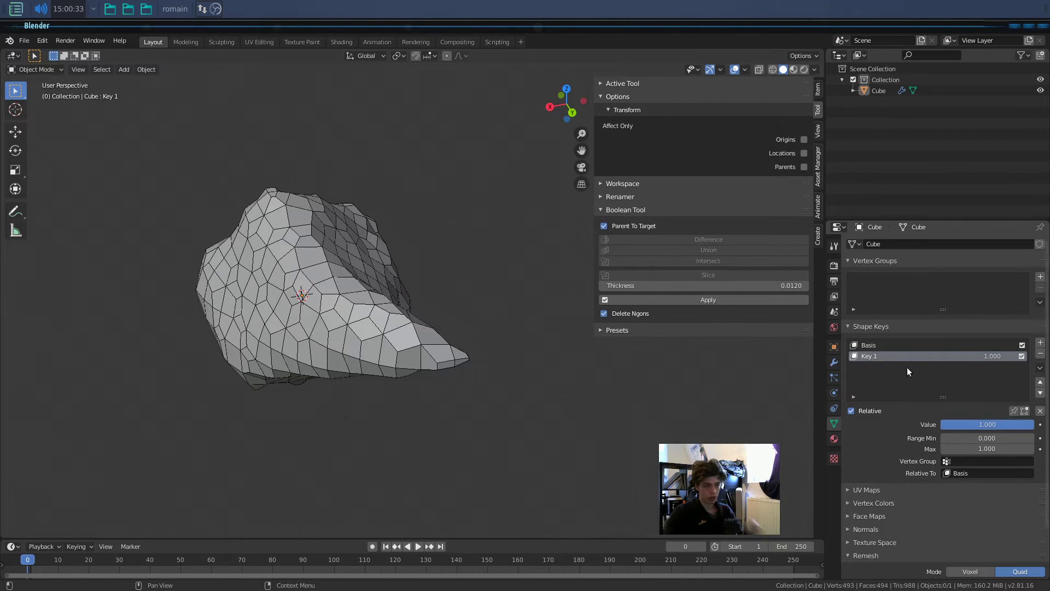
- Reshape Key 1 by pulling several of the cube's corners outward with Smooth proportional editing, then try varying its value in Object Mode
{"action": "key", "text": "Tab"}
{"action": "key", "text": "g"}
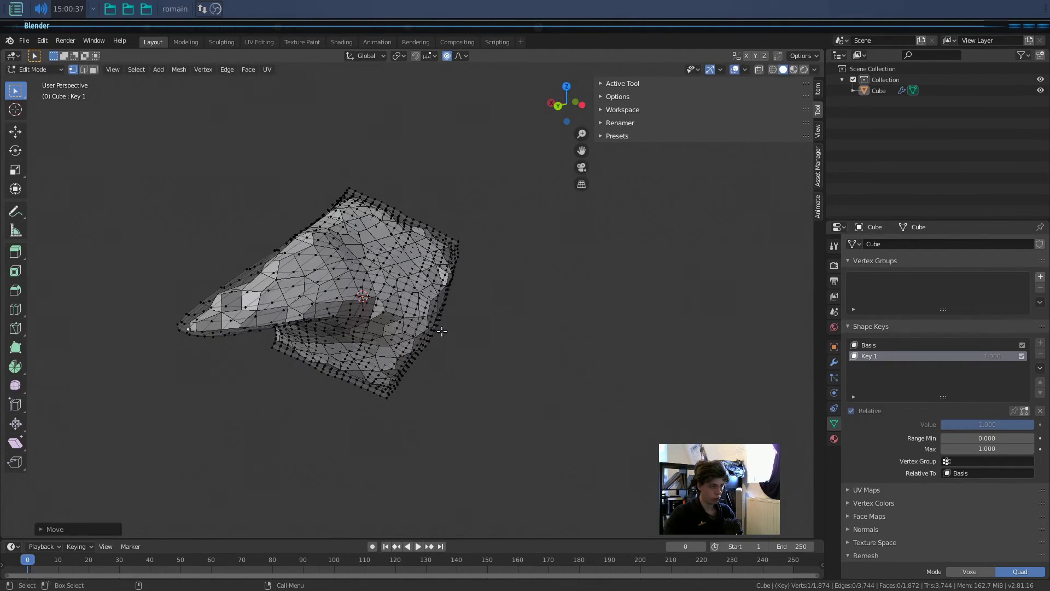
{"action": "left_click", "coordinate": [654, 450]}
{"action": "middle_click_drag", "start_coordinate": [478, 424], "coordinate": [252, 346]}
{"action": "key", "text": "g"}
{"action": "left_click", "coordinate": [236, 393]}
{"action": "scroll", "coordinate": [237, 311], "scroll_direction": "up", "scroll_amount": 3}
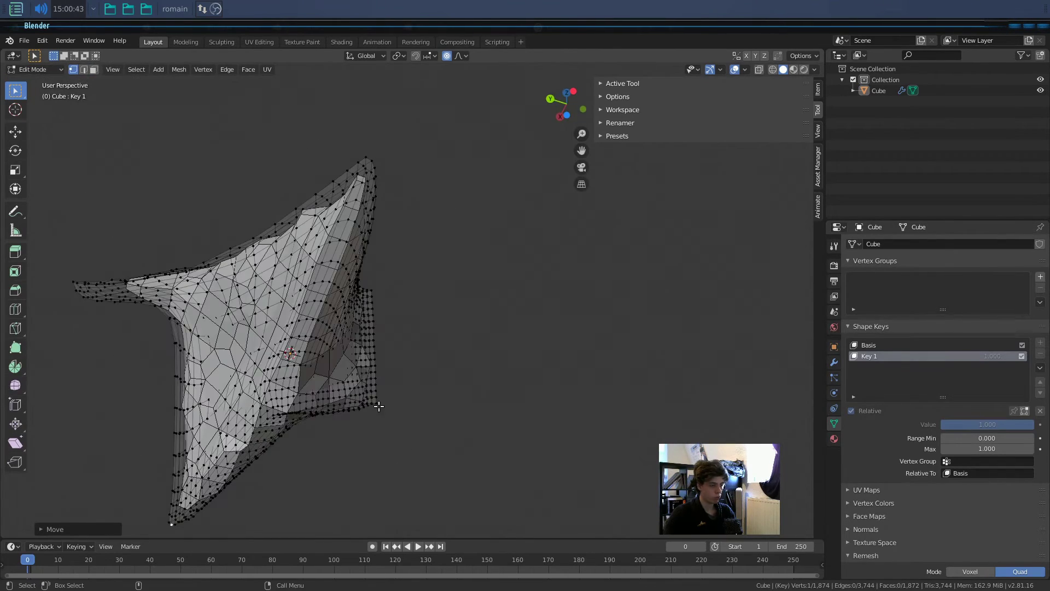
{"action": "key", "text": "g"}
{"action": "left_click", "coordinate": [542, 424]}
{"action": "middle_click_drag", "start_coordinate": [541, 423], "coordinate": [379, 352]}
{"action": "key", "text": "Tab"}
{"action": "mouse_move", "coordinate": [991, 358]}
{"action": "left_mouse_down"}
{"action": "mouse_move", "coordinate": [875, 358]}
{"action": "mouse_move", "coordinate": [991, 358]}
{"action": "left_mouse_up"}
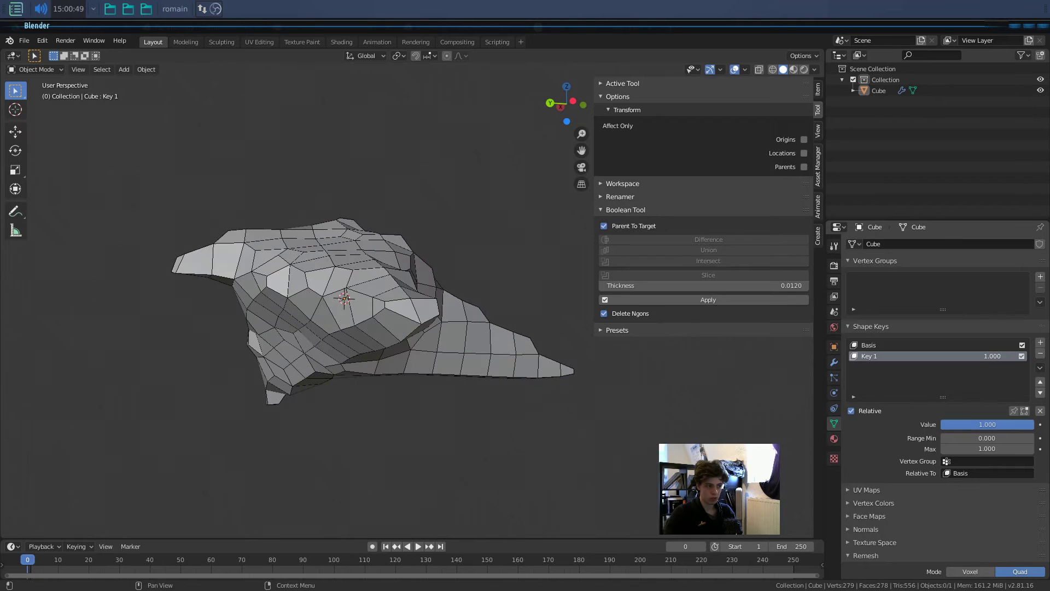
- Turn off the Remesh modifier's viewport and Edit Mode display, and sweep Key 1's value between 1 and 0, ending at 0
{"action": "left_click", "coordinate": [833, 362]}
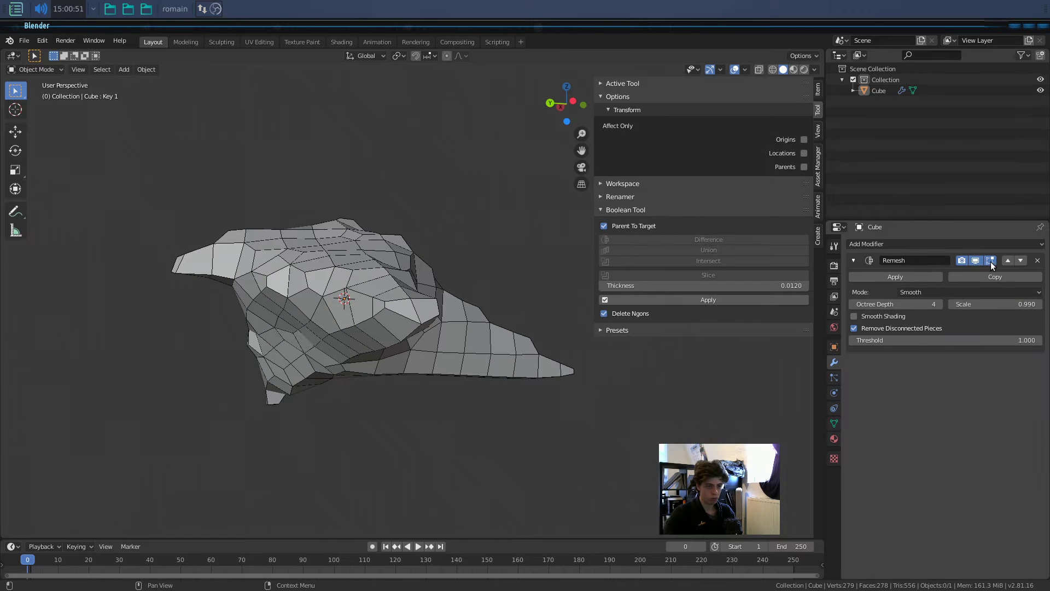
{"action": "left_click", "coordinate": [977, 260]}
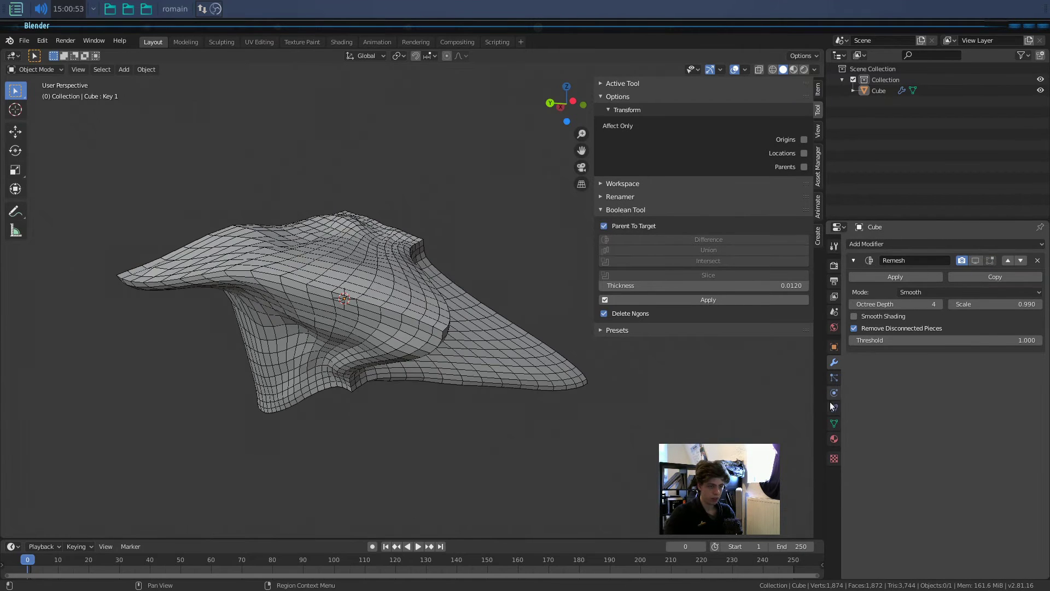
{"action": "left_click", "coordinate": [833, 424]}
{"action": "left_click_drag", "start_coordinate": [1032, 424], "coordinate": [942, 424]}
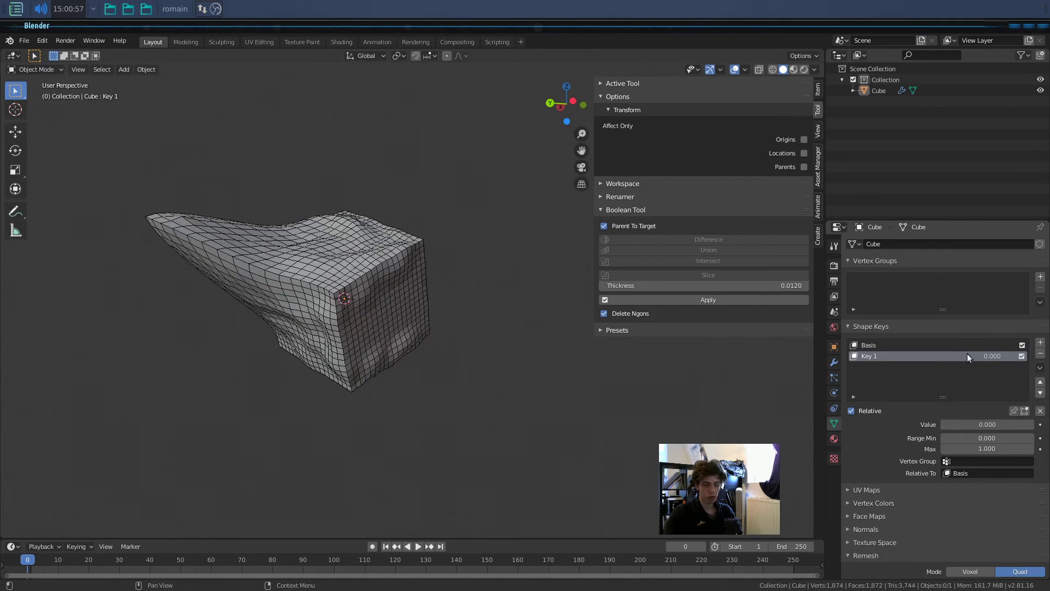
{"action": "left_click_drag", "start_coordinate": [984, 424], "coordinate": [1032, 424]}
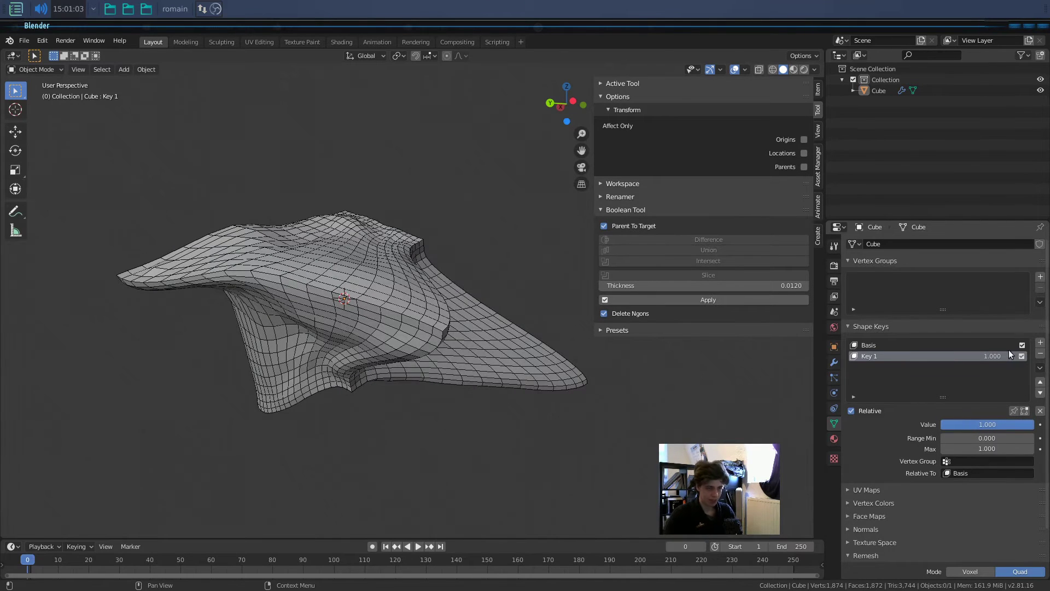
{"action": "left_click_drag", "start_coordinate": [989, 360], "coordinate": [924, 360]}
{"action": "middle_click_drag", "start_coordinate": [521, 345], "coordinate": [332, 382]}
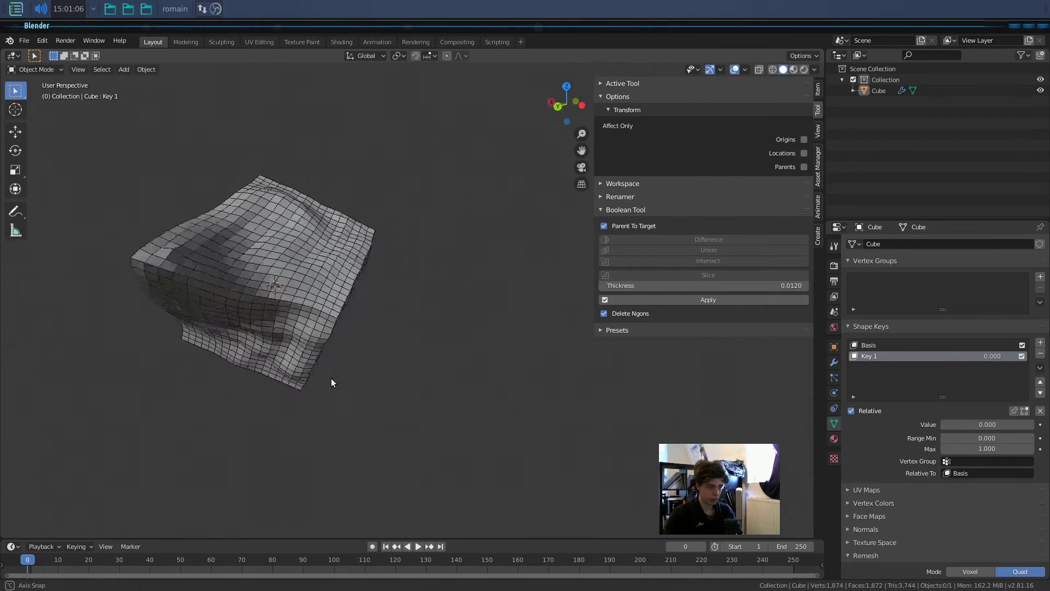
- Turn the Remesh modifier's viewport display back on and vary Key 1's value, ending at 0, to examine the remeshed topology
{"action": "left_click", "coordinate": [834, 362]}
{"action": "left_click", "coordinate": [974, 260]}
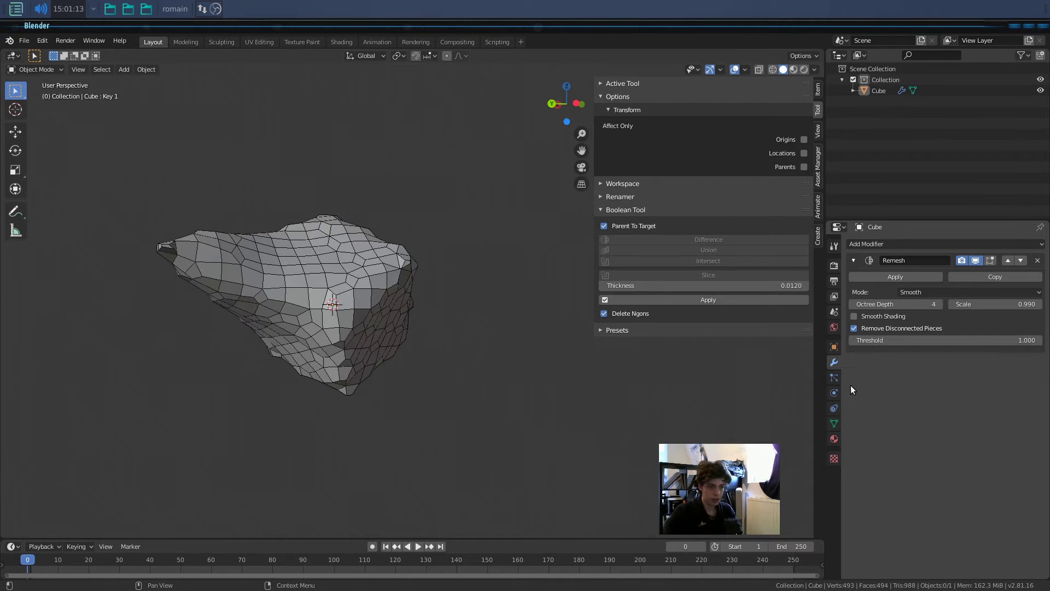
{"action": "left_click", "coordinate": [833, 423]}
{"action": "left_click_drag", "start_coordinate": [972, 424], "coordinate": [941, 425]}
{"action": "middle_click_drag", "start_coordinate": [477, 290], "coordinate": [485, 359]}
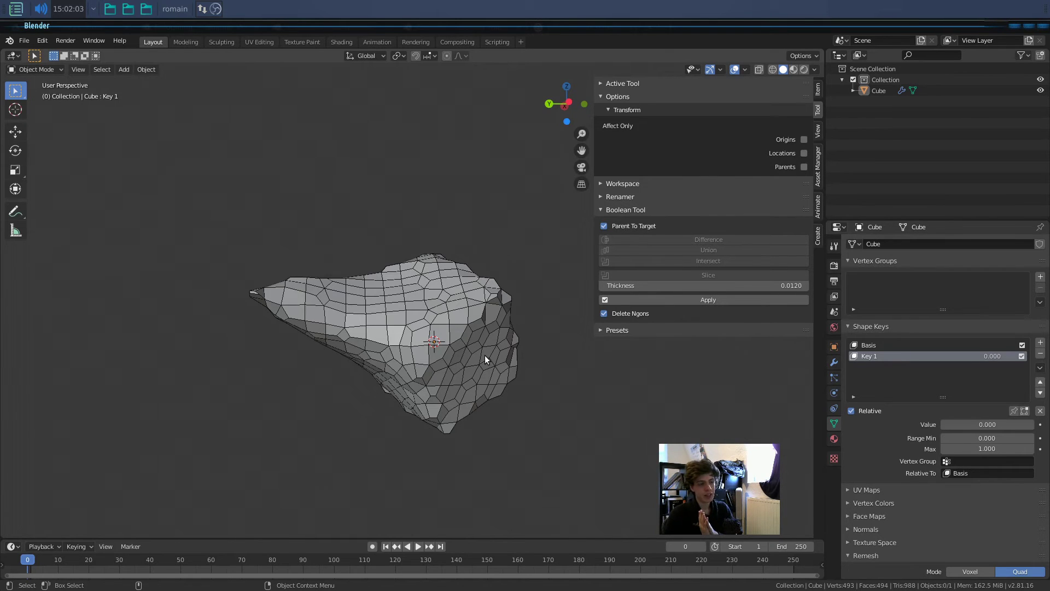
{"action": "middle_click_drag", "start_coordinate": [485, 355], "coordinate": [311, 333]}
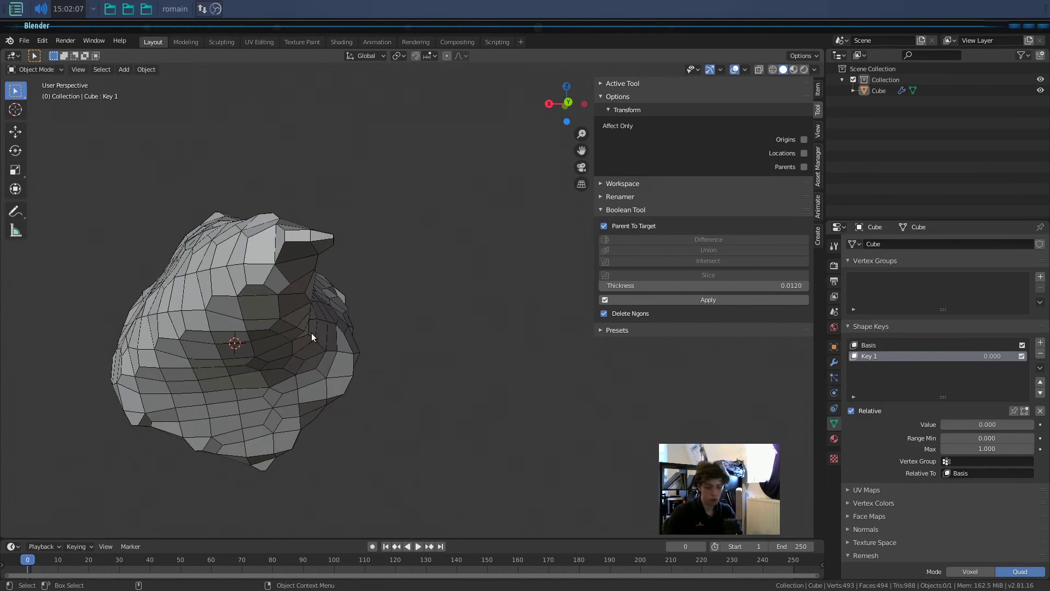
{"action": "middle_click_drag", "start_coordinate": [383, 352], "coordinate": [347, 313]}
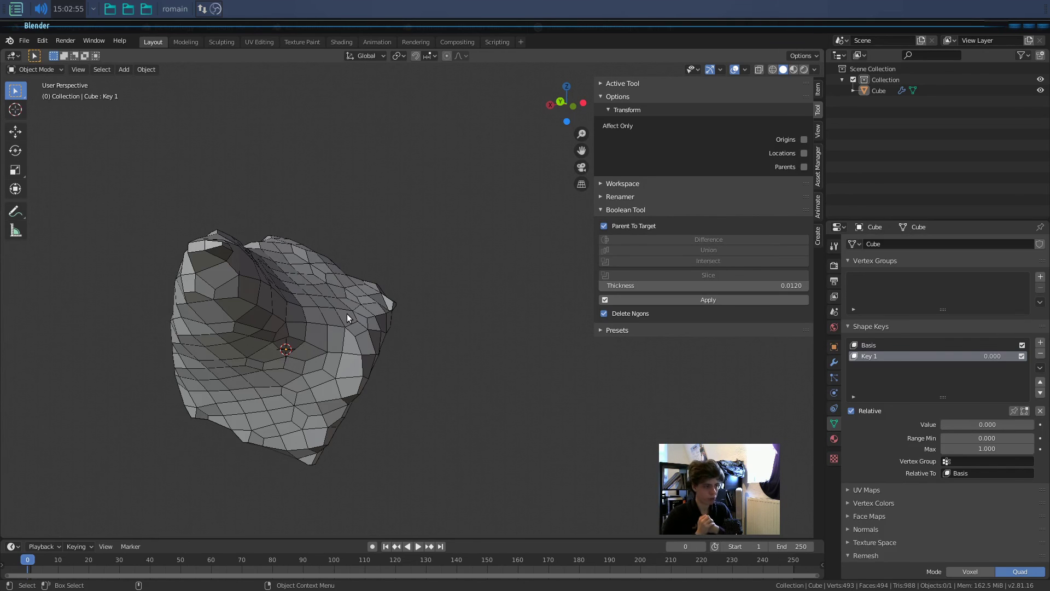
- Switch to the web browser, open teach.motion-live.com and look through the home page down to the free courses link
{"action": "type", "text": "teach"}
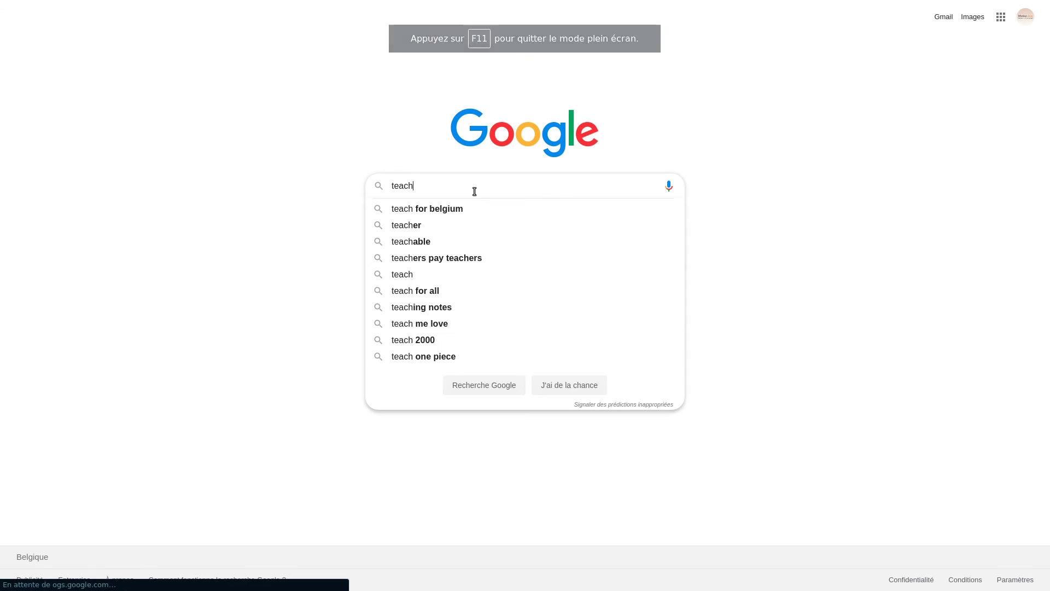
{"action": "type", "text": ".motion-live.com"}
{"action": "key", "text": "Return"}
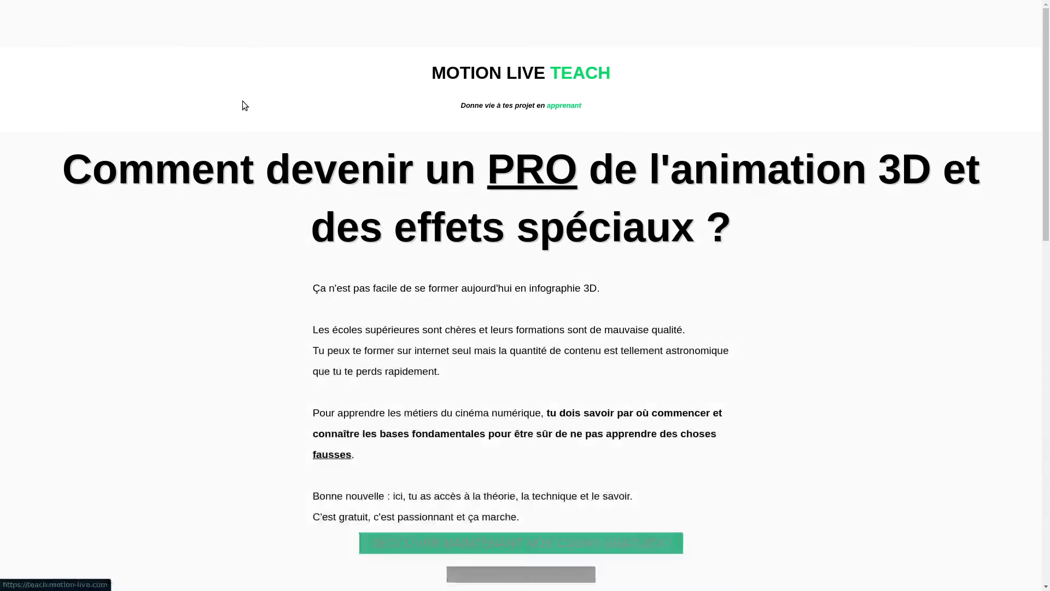
{"action": "scroll", "coordinate": [374, 222], "scroll_direction": "down", "scroll_amount": 2}
{"action": "scroll", "coordinate": [374, 222], "scroll_direction": "down", "scroll_amount": 5}
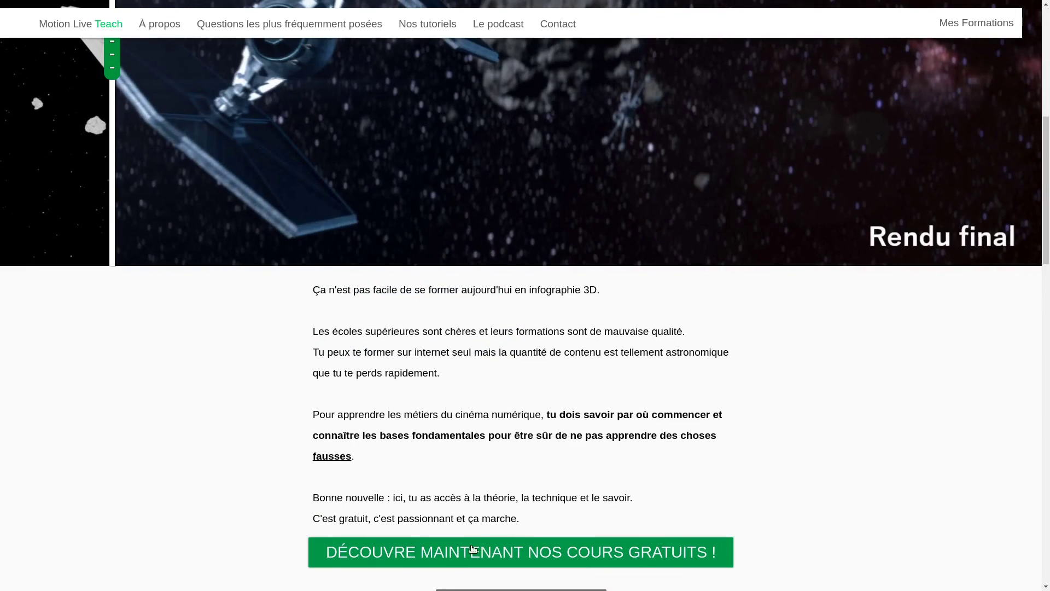